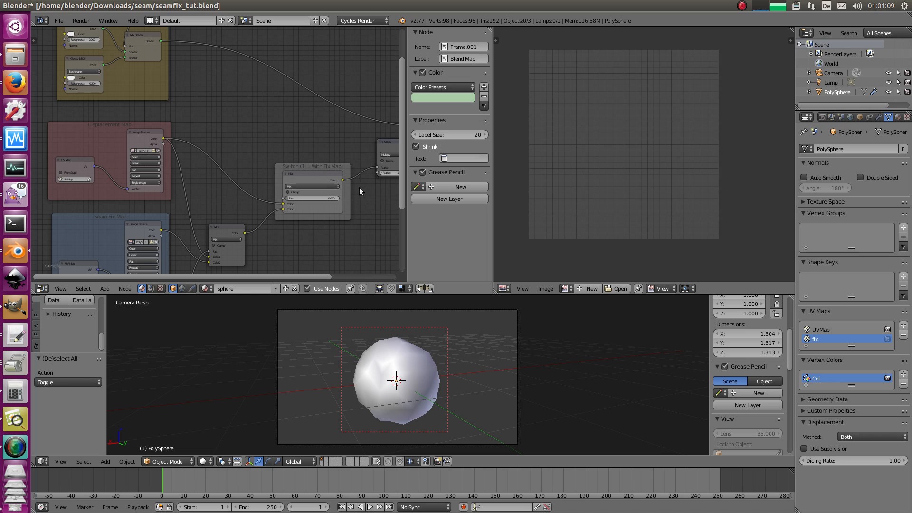
Step: Examine the sphere's material node tree, from the Displacement Map and Seam Fix Map frames through to the Switch and Multiply nodes
middle_click_drag(362, 181, 298, 175)
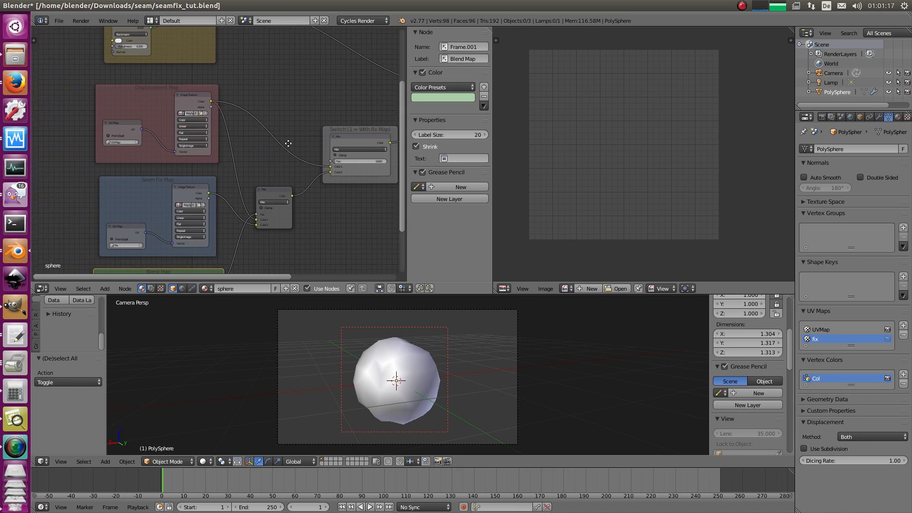
middle_click_drag(288, 144, 280, 184)
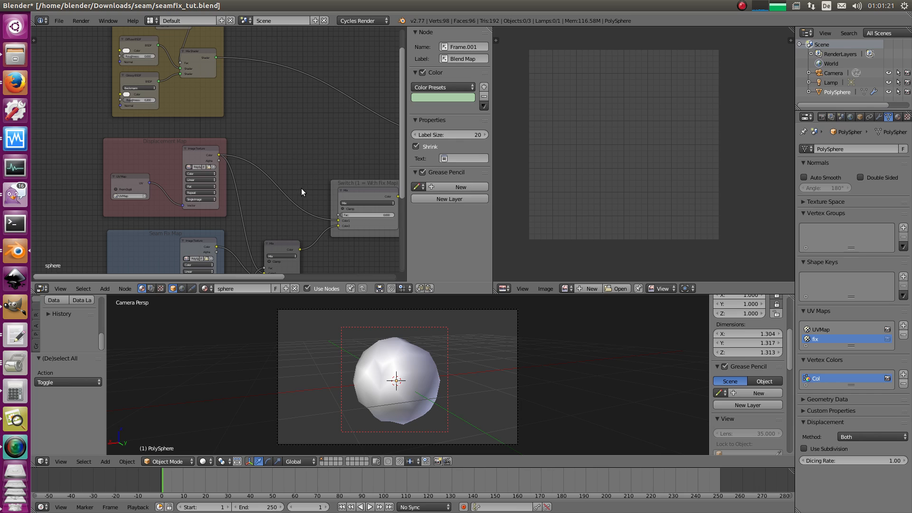
scroll(255, 145, "up", 2)
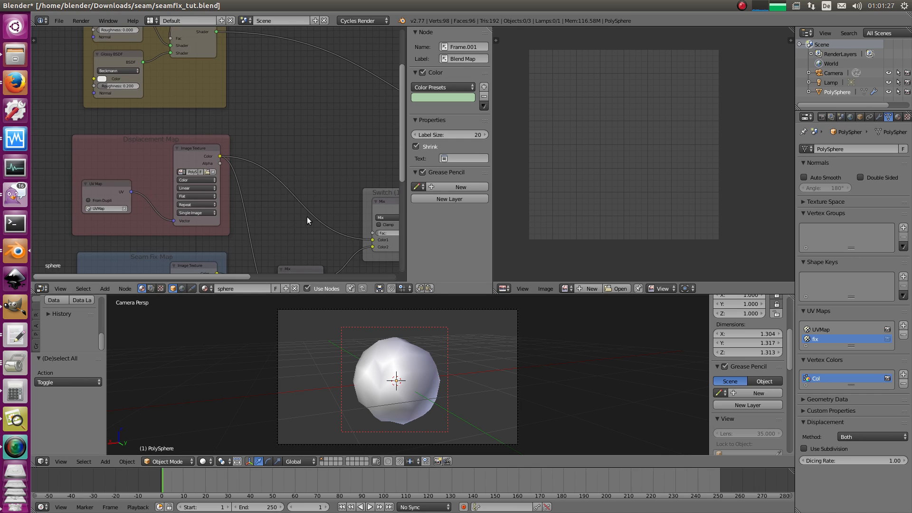
middle_click_drag(293, 149, 229, 126)
middle_click_drag(222, 176, 342, 223)
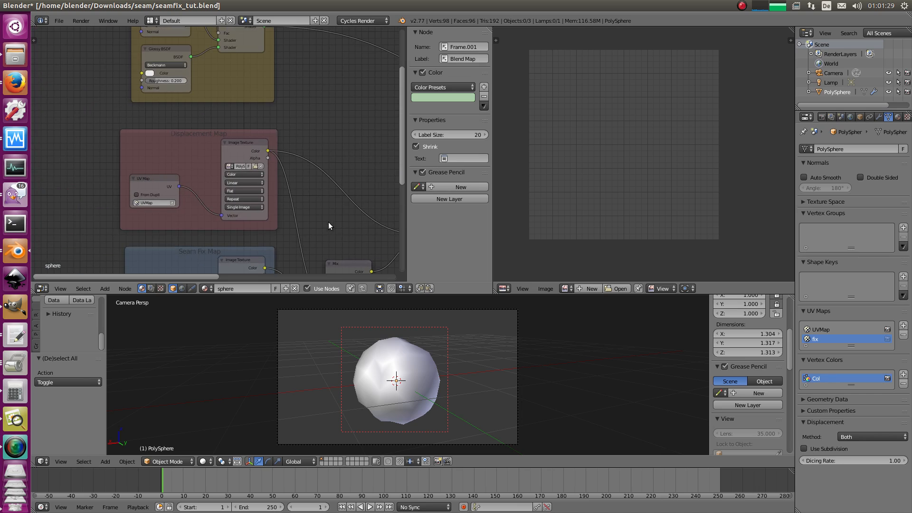
scroll(250, 201, "up", 9)
middle_click_drag(250, 202, 287, 256)
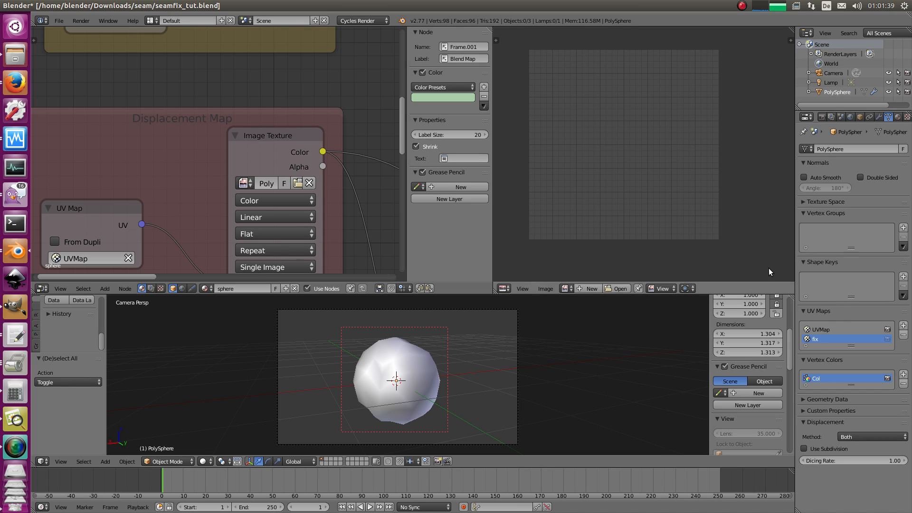
scroll(311, 113, "down", 4)
middle_click_drag(304, 203, 265, 156)
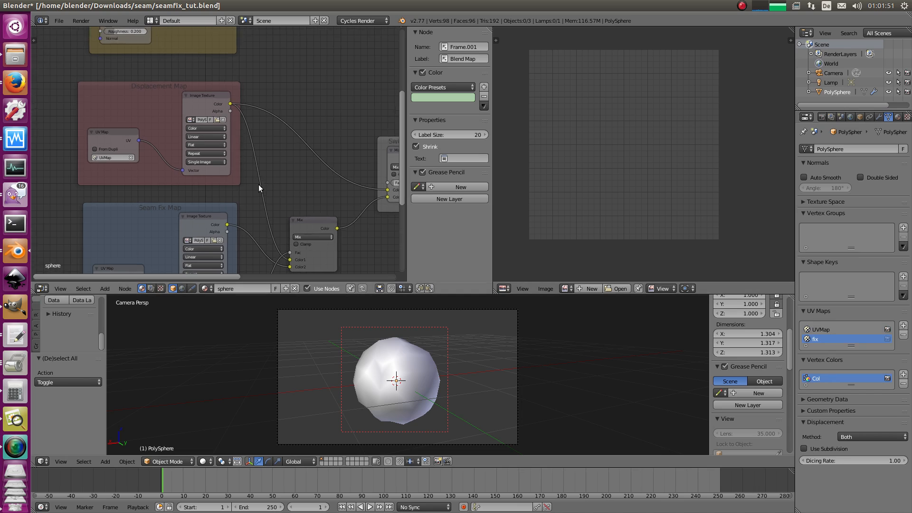
middle_click_drag(322, 195, 233, 191)
middle_click_drag(299, 228, 242, 241)
scroll(244, 232, "down", 1)
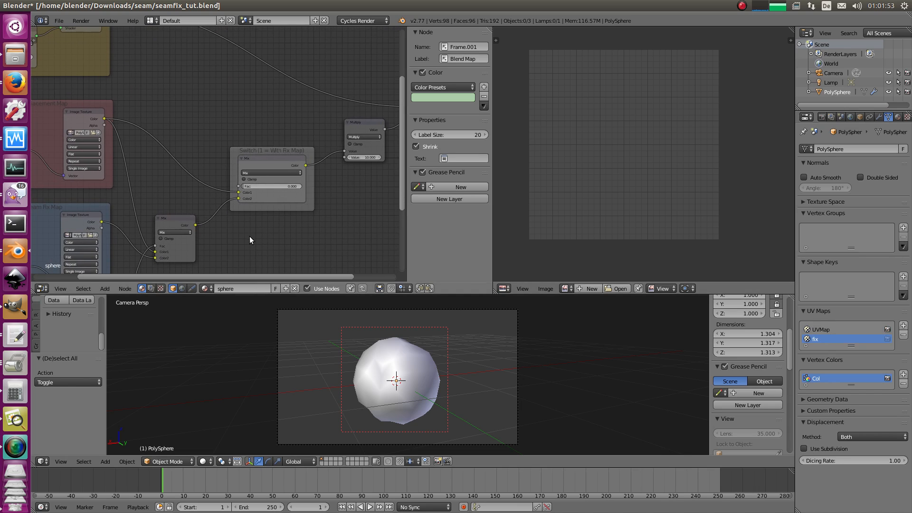
Step: Switch to the image viewer showing seamfixfinal.png and restore it to a smaller floating window
left_click(10, 423)
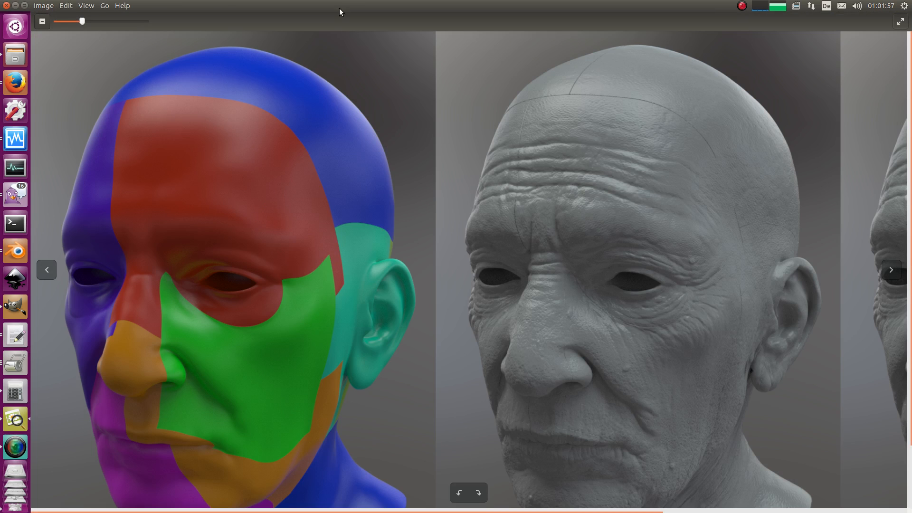
left_click_drag(340, 8, 375, 59)
left_click_drag(354, 332, 349, 273)
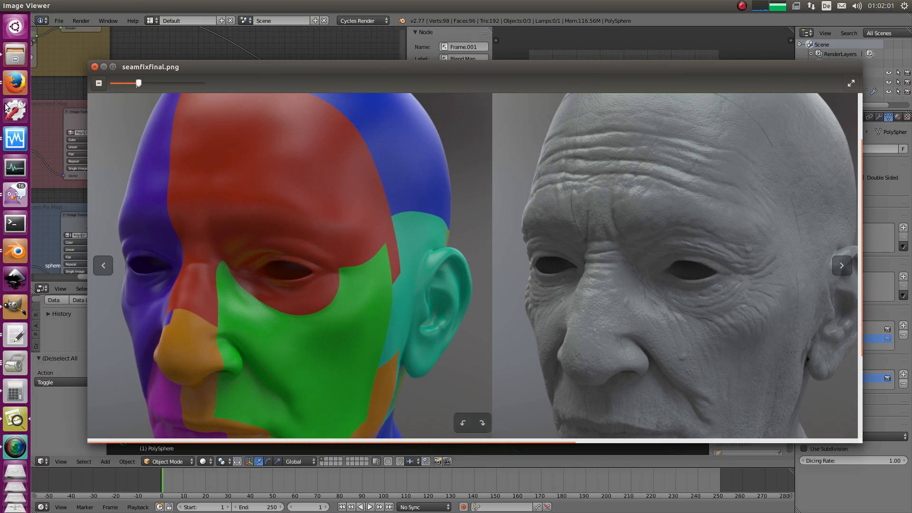
Step: Switch to Firefox and view the Accurate Displacement Workflow tutorial, highlighting the cggallery name in its web address
left_click(15, 84)
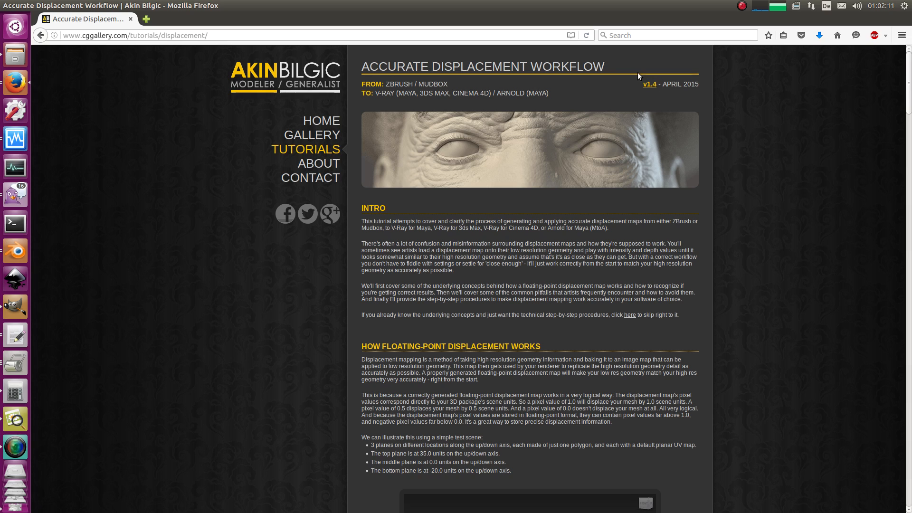
left_click_drag(82, 35, 112, 35)
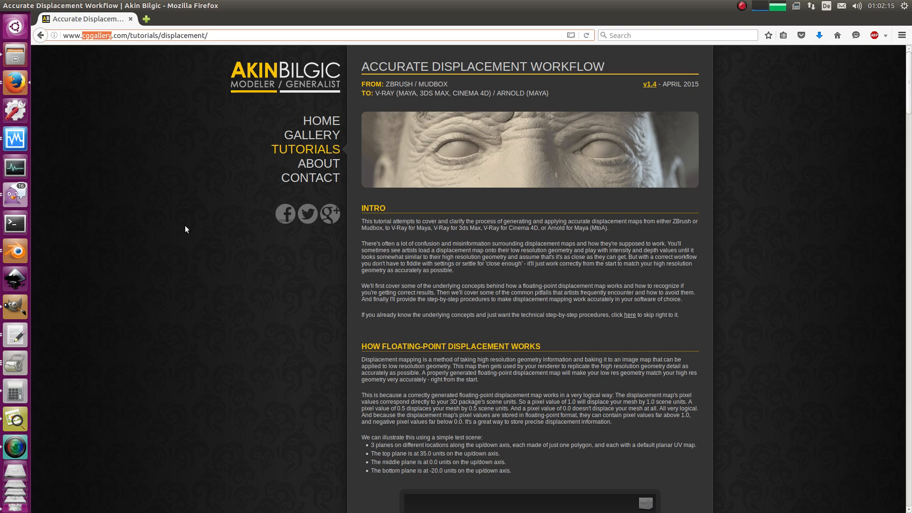
left_click(693, 160)
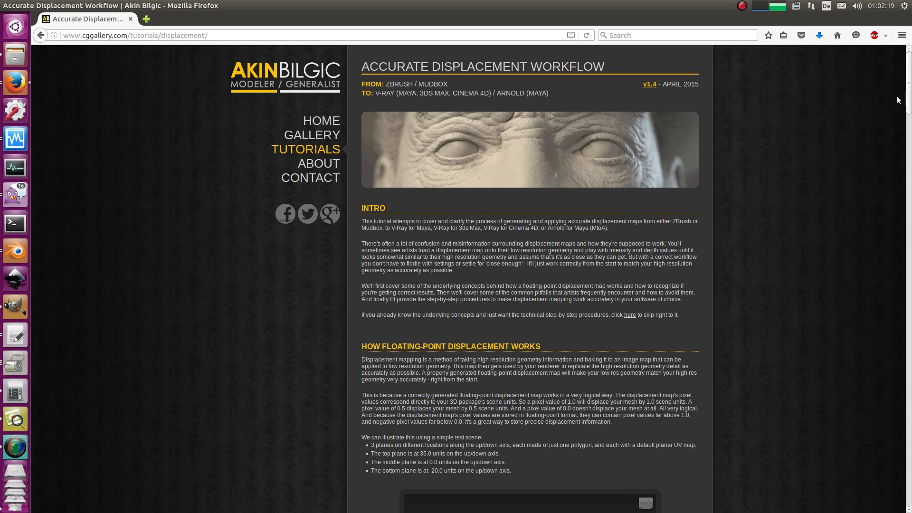
mouse_move(910, 72)
left_mouse_down()
mouse_move(910, 348)
mouse_move(905, 74)
left_mouse_up()
Step: Return to seamfixfinal.png and compare the coloured, seamed and fixed head renders in full screen
left_click(16, 437)
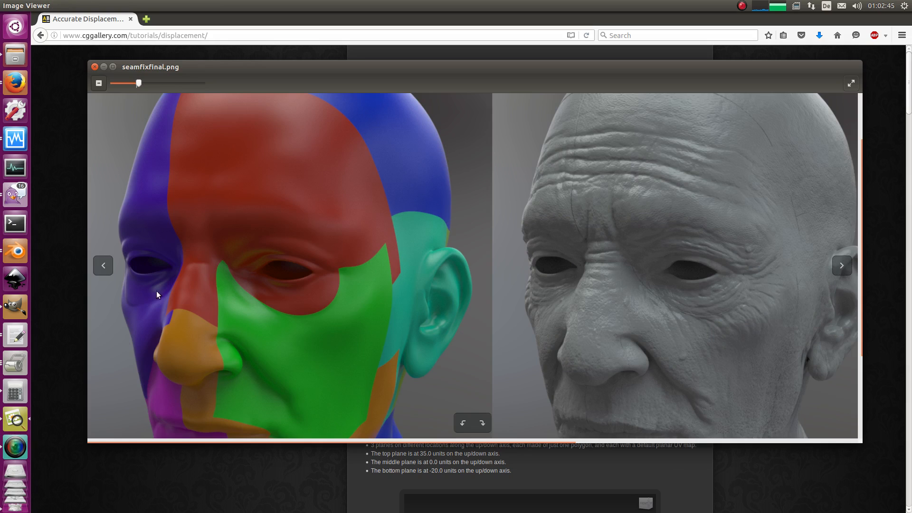
left_click(165, 281)
scroll(223, 276, "down", 1)
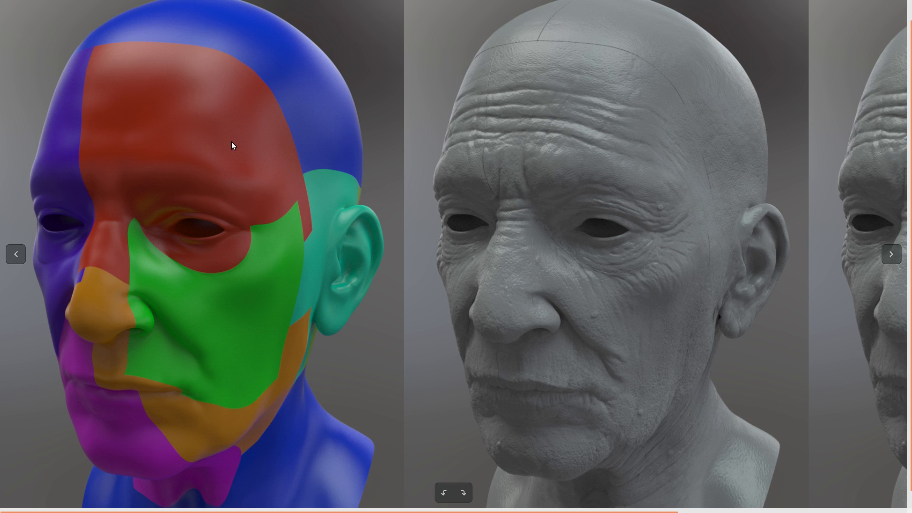
left_click_drag(271, 179, 282, 164)
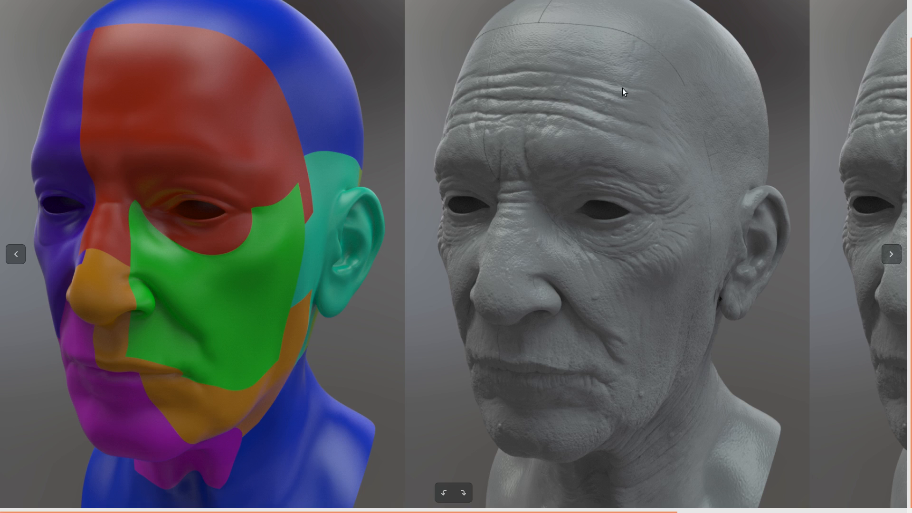
left_click_drag(623, 88, 655, 129)
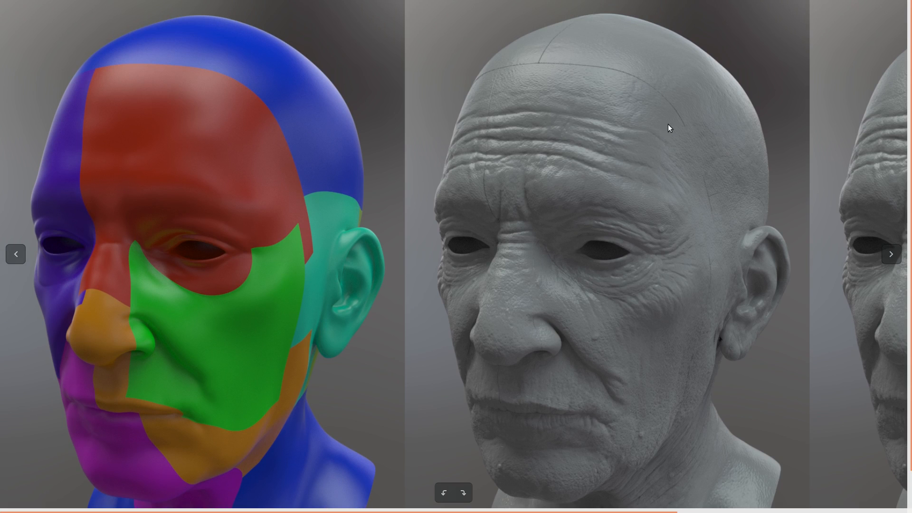
left_click_drag(566, 389, 506, 318)
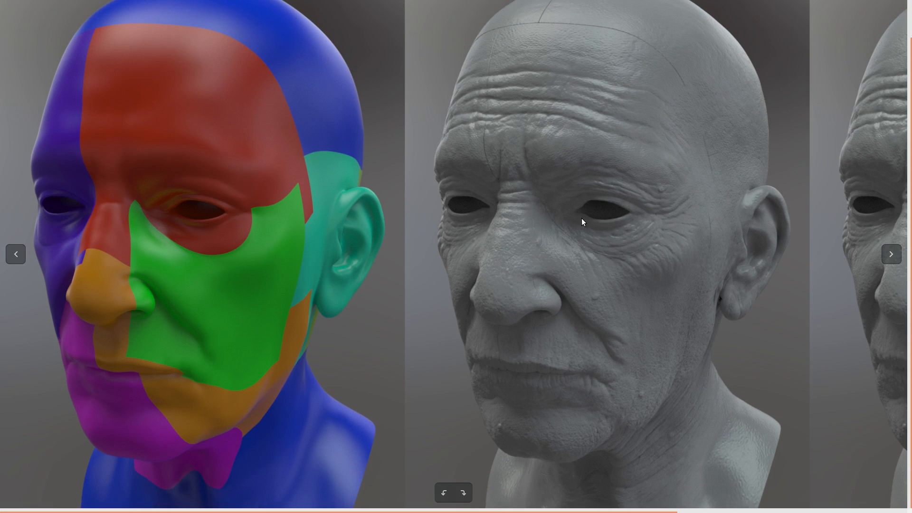
left_click_drag(597, 97, 623, 79)
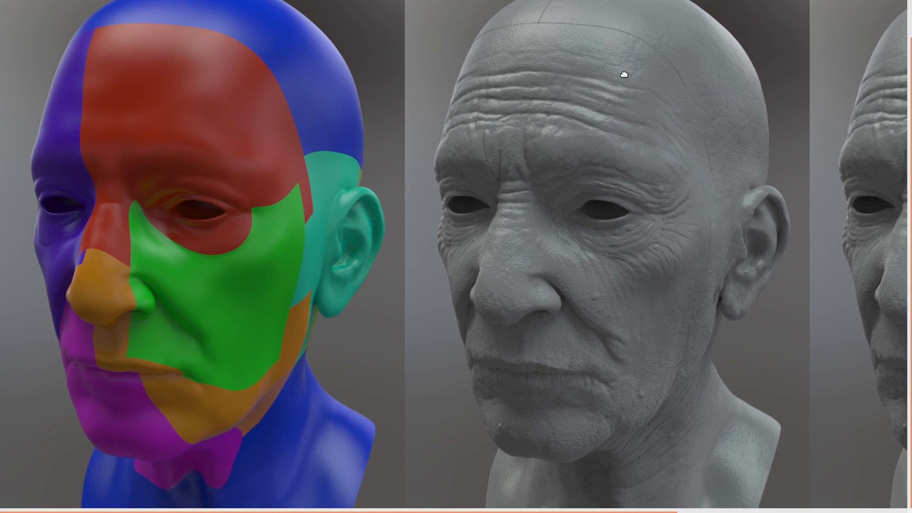
left_click_drag(759, 185, 274, 252)
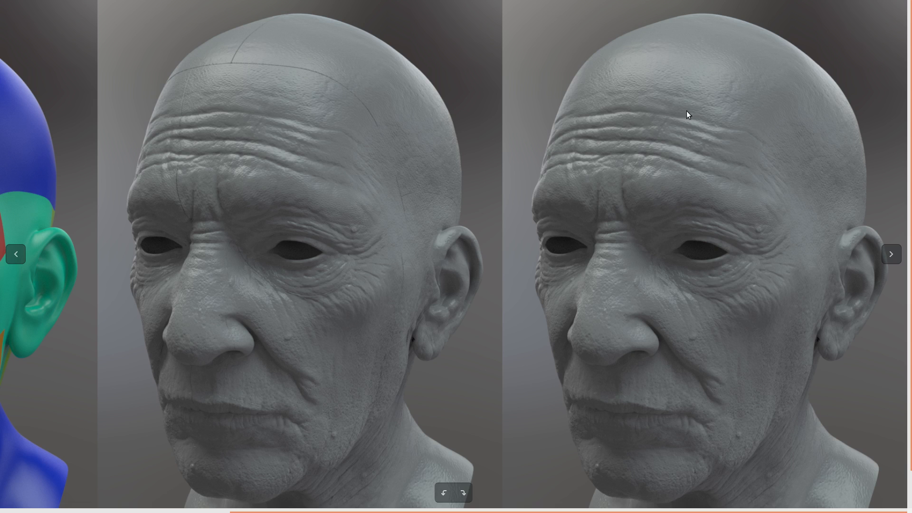
mouse_move(674, 248)
left_mouse_down()
mouse_move(674, 196)
mouse_move(674, 241)
left_mouse_up()
key("Escape")
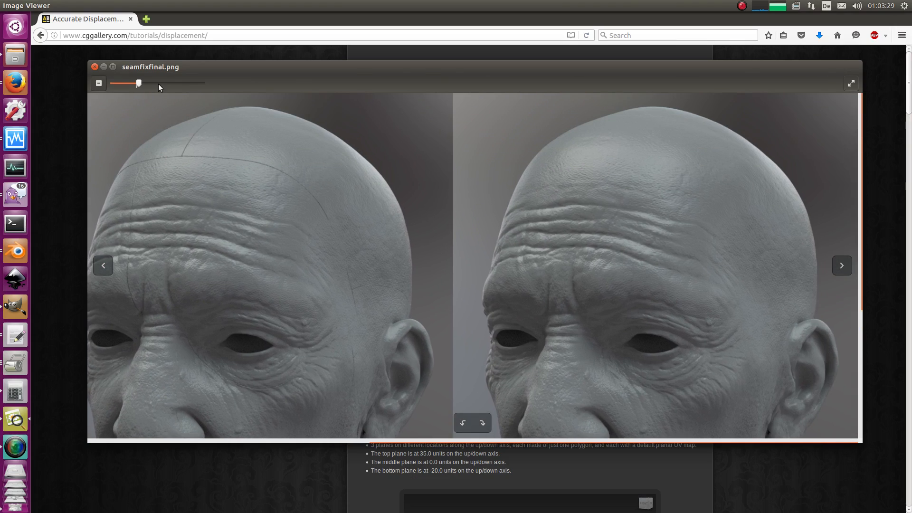
Step: Inspect the seam lines across the forehead, nose and ear of the middle grey head in the windowed seamfixfinal.png
left_click_drag(139, 83, 190, 81)
left_click_drag(682, 177, 409, 228)
left_click_drag(191, 83, 137, 84)
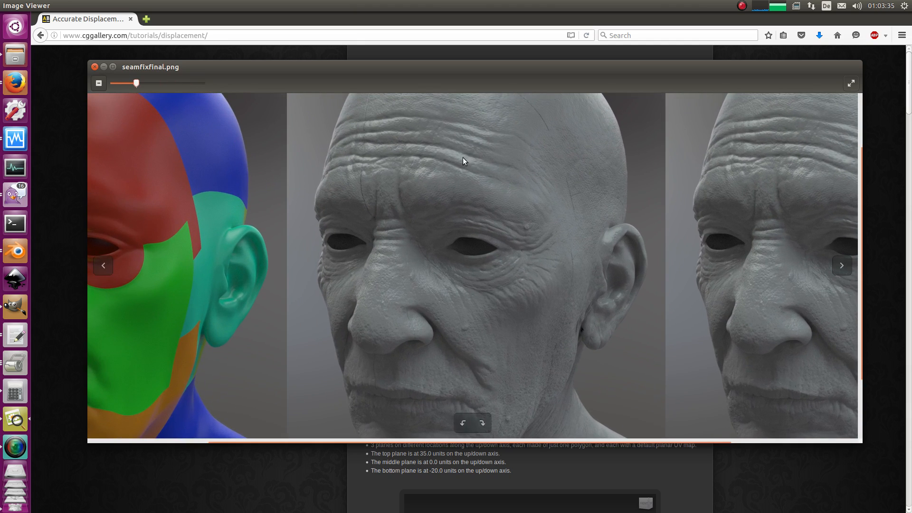
left_click_drag(463, 158, 433, 148)
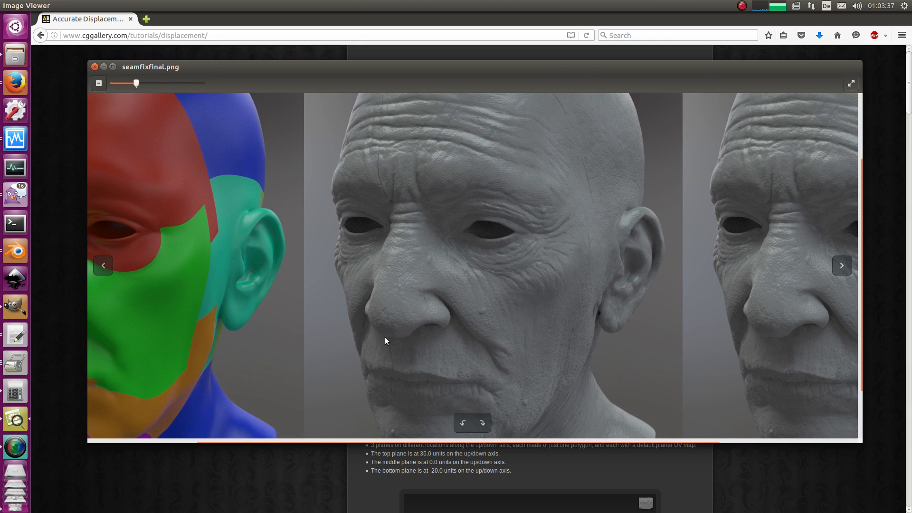
left_click_drag(357, 258, 476, 252)
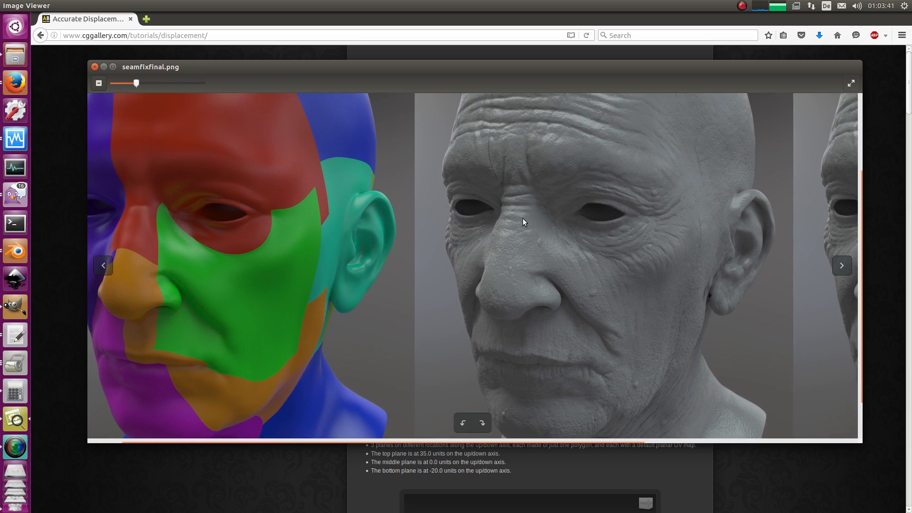
left_click_drag(541, 177, 479, 289)
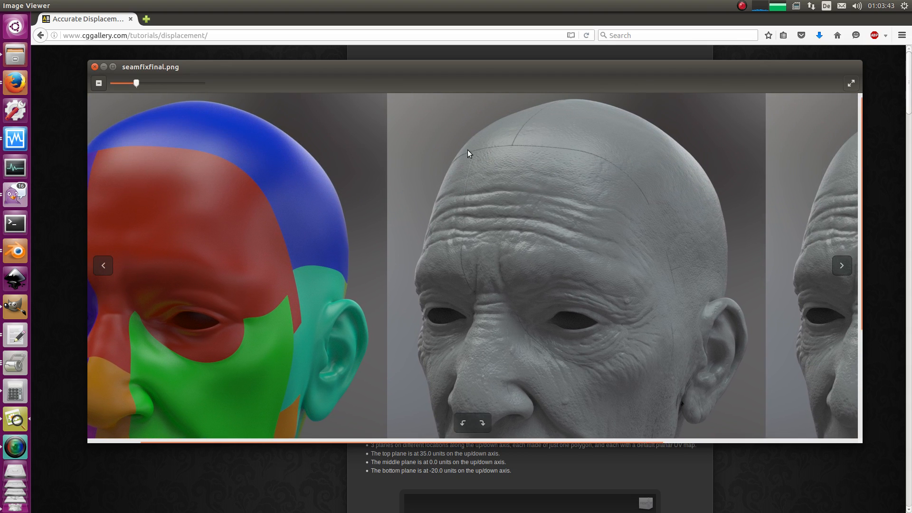
left_click_drag(684, 337, 549, 272)
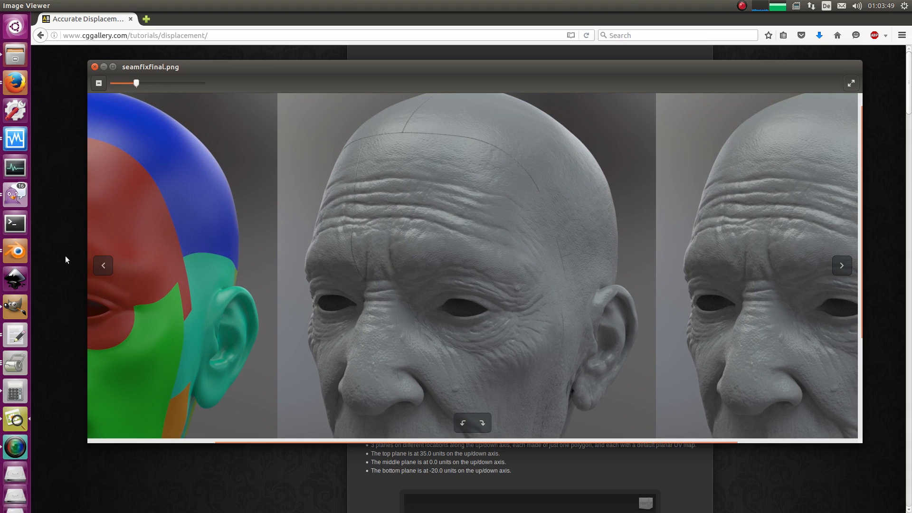
Step: Switch back to the seamfix_tut.blend window in Blender and select the PolySphere object
left_click(12, 256)
left_click(13, 257)
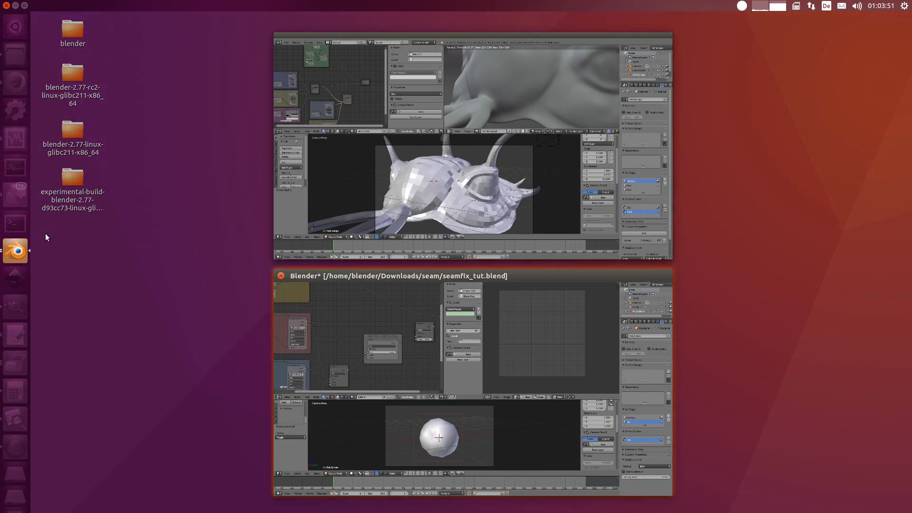
left_click(418, 428)
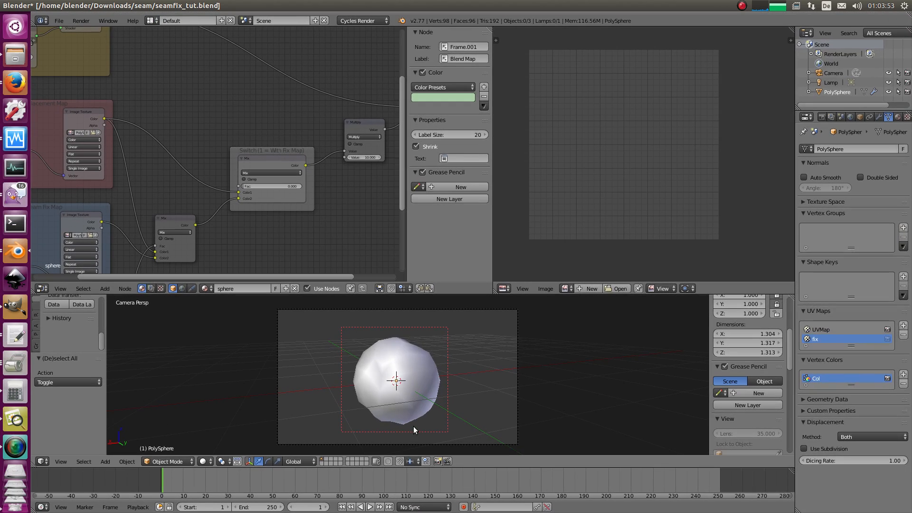
key("g")
right_click(395, 387)
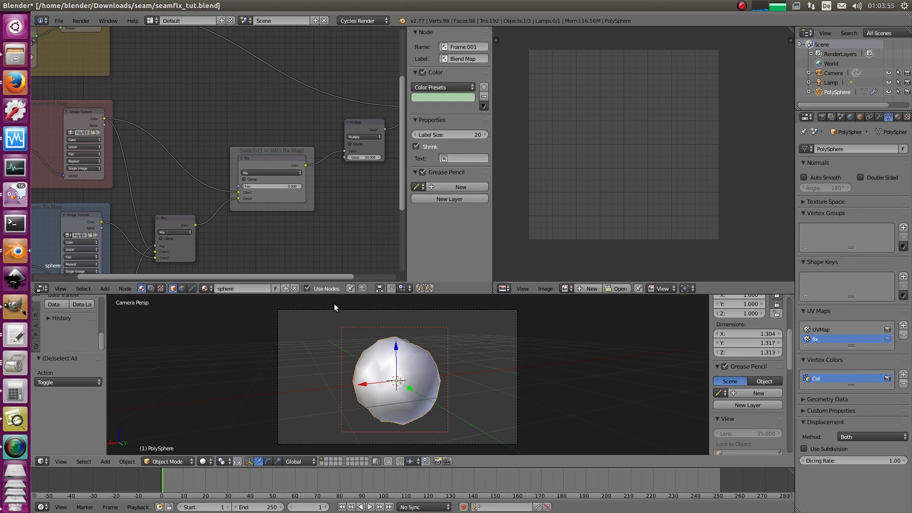
Step: Select the whole PolySphere mesh in Edit Mode, make UVMap the active UV map to show its layout, and leave Edit Mode
middle_click_drag(285, 212, 273, 193)
middle_click_drag(364, 366, 416, 367)
key("Tab")
key("a")
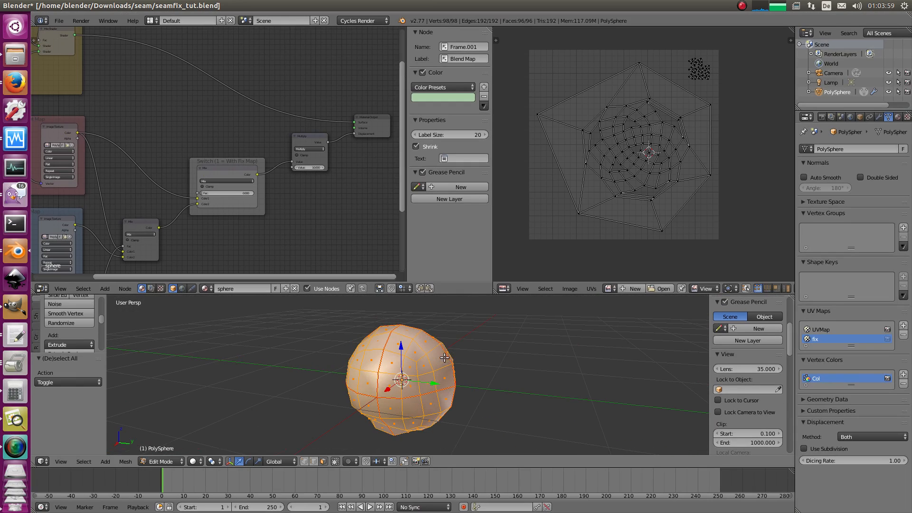
left_click(821, 329)
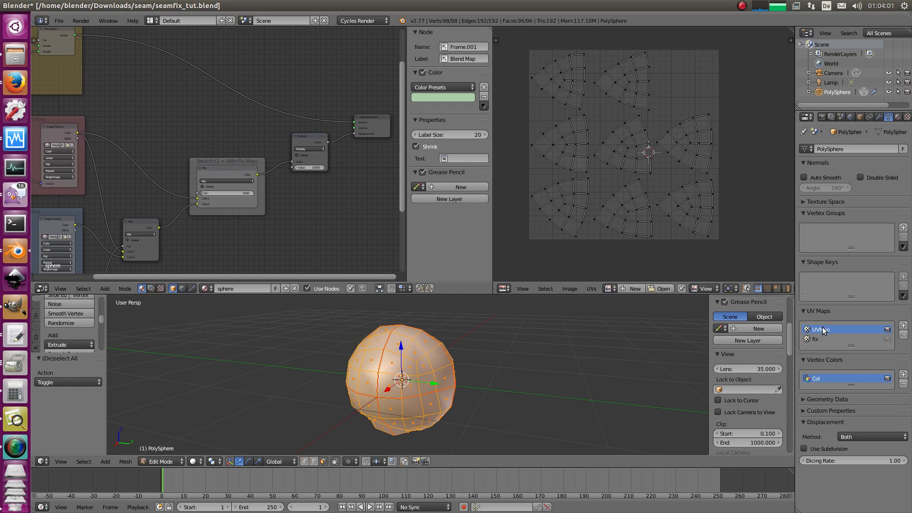
key("Tab")
Step: Switch to ZBrush in the virtual machine and make PolySphere the active subtool
left_click(3, 146)
left_click_drag(586, 229, 618, 248)
left_click_drag(800, 188, 807, 259)
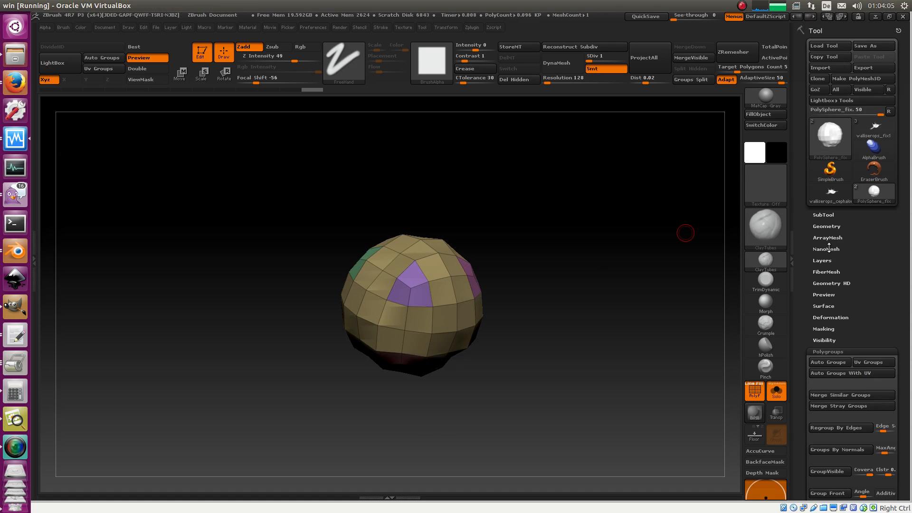
left_click(832, 216)
left_click(827, 81)
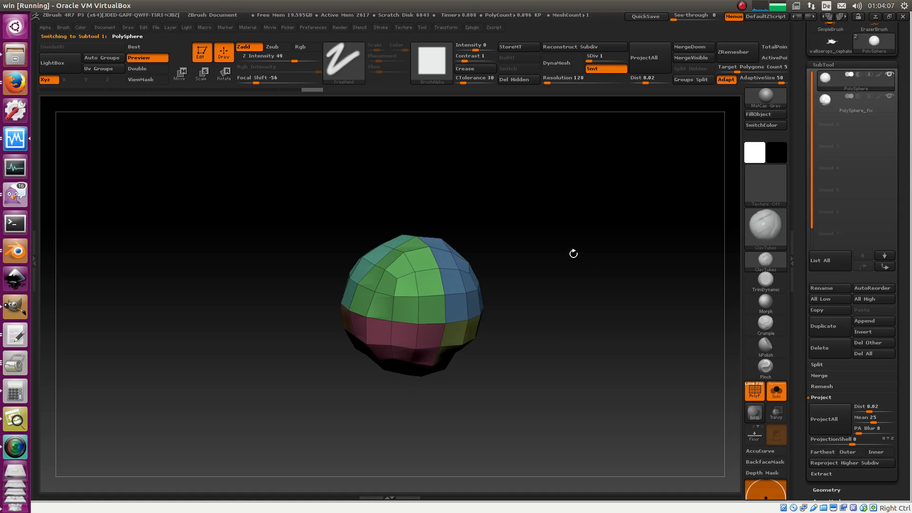
Step: View the PolySphere sculpt at subdivision level 4, turning the polyframe display off and back on
mouse_move(571, 252)
left_mouse_down()
mouse_move(575, 273)
mouse_move(546, 269)
mouse_move(622, 221)
mouse_move(592, 298)
mouse_move(637, 206)
mouse_move(655, 228)
left_mouse_up()
key("d")
key("d")
key("d")
left_click(754, 392)
left_click_drag(694, 368, 649, 317, "alt")
left_click(749, 390)
Step: Lower the PolySphere to subdivision level 1 and inspect its coloured polygroups from several sides
key("shift+d")
key("shift+d")
key("shift+d")
key("shift+d")
key("shift+d")
key("shift+d")
key("shift+d")
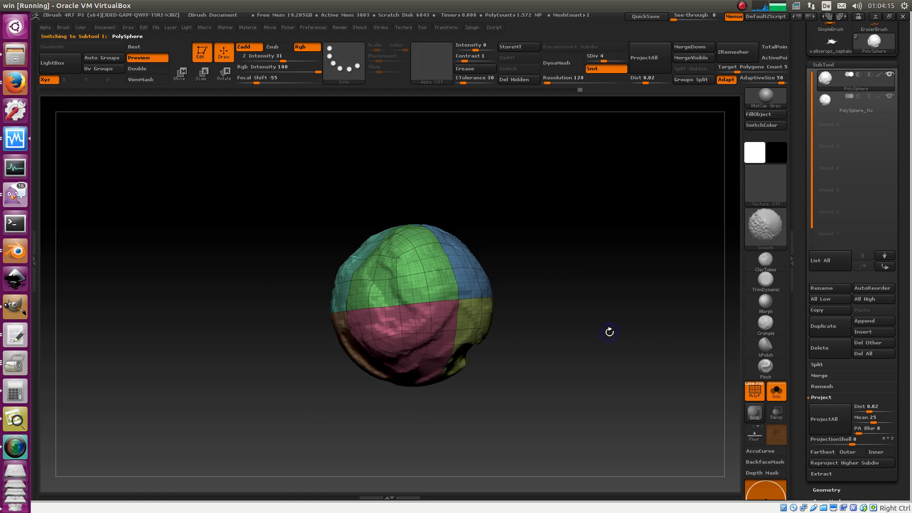
left_click_drag(542, 264, 612, 258, "shift")
left_click_drag(612, 258, 598, 271)
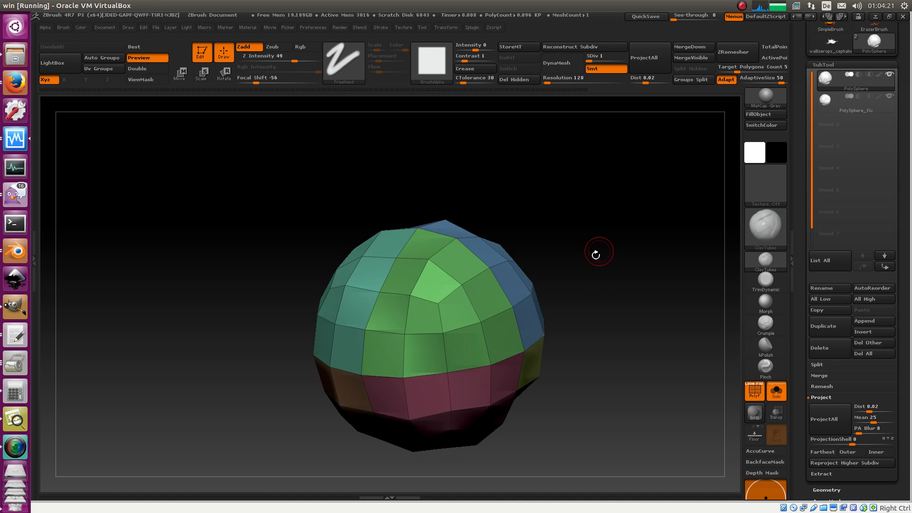
left_click_drag(562, 205, 509, 255)
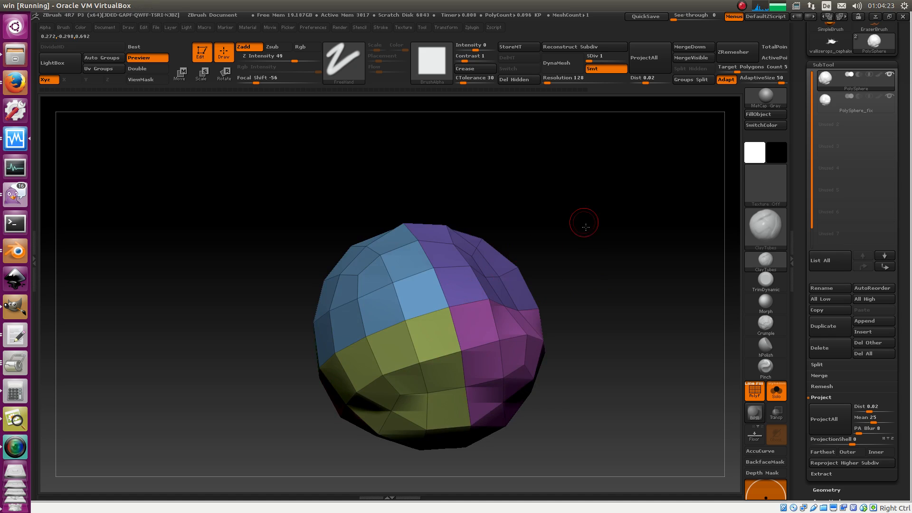
Step: Compare the PolySphere's coloured polygroups at subdivision level 2 and back at level 1 from several sides
left_click_drag(584, 220, 602, 216)
key("ctrl+d")
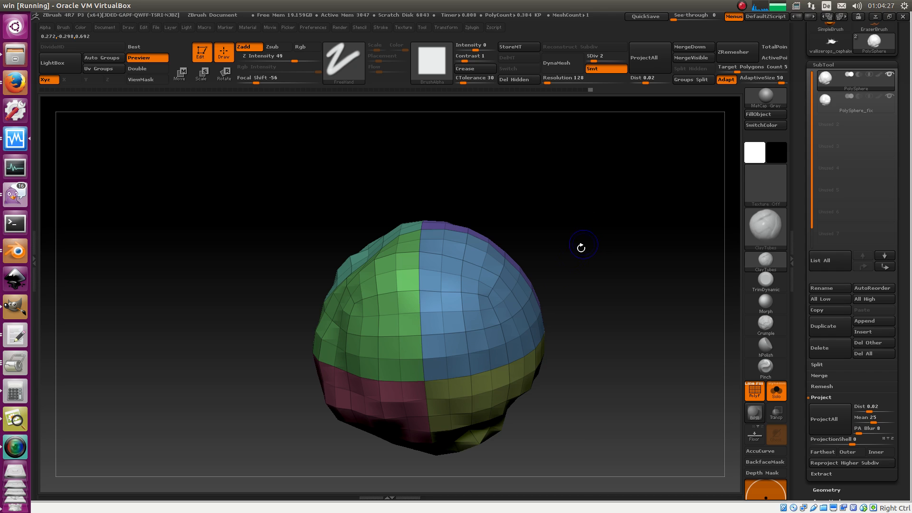
key("shift+d")
left_click_drag(563, 271, 615, 182)
left_click_drag(655, 202, 590, 285)
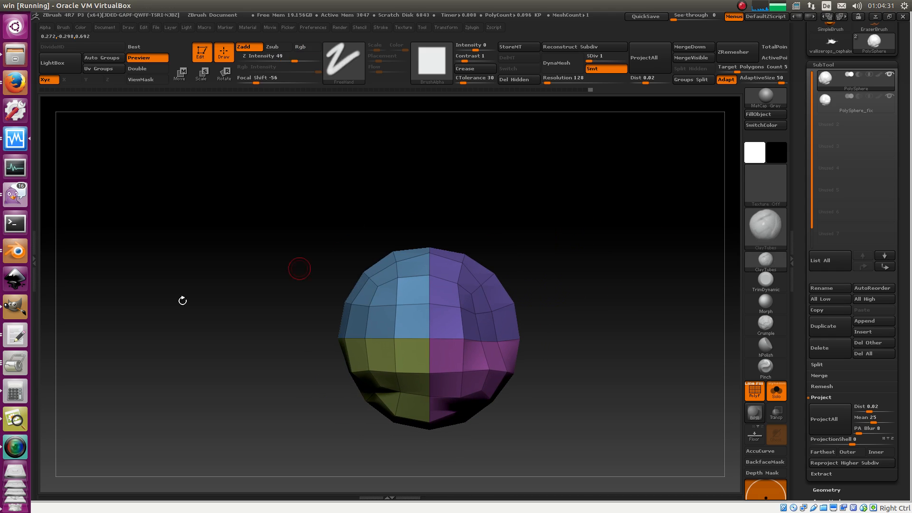
Step: Switch to Blender, select the whole PolySphere in Edit Mode, and view its UV islands and seams through the camera
left_click(14, 254)
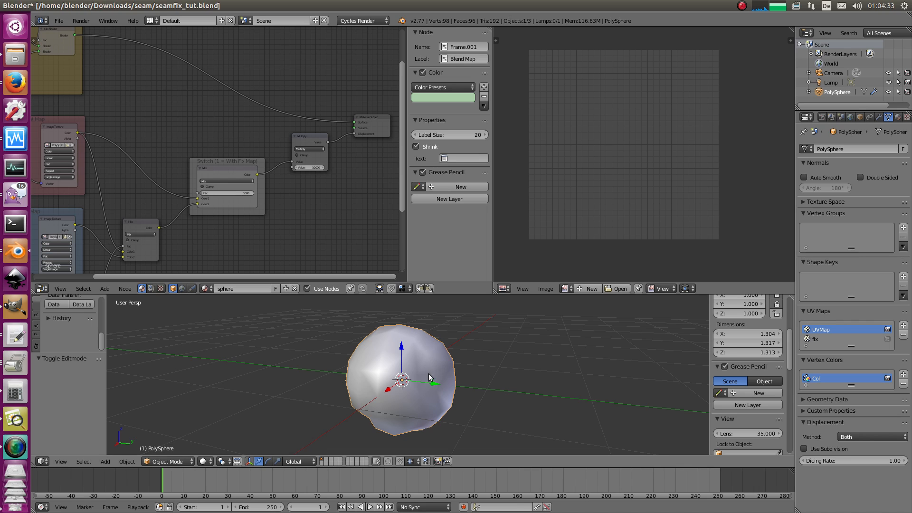
key("Tab")
key("a")
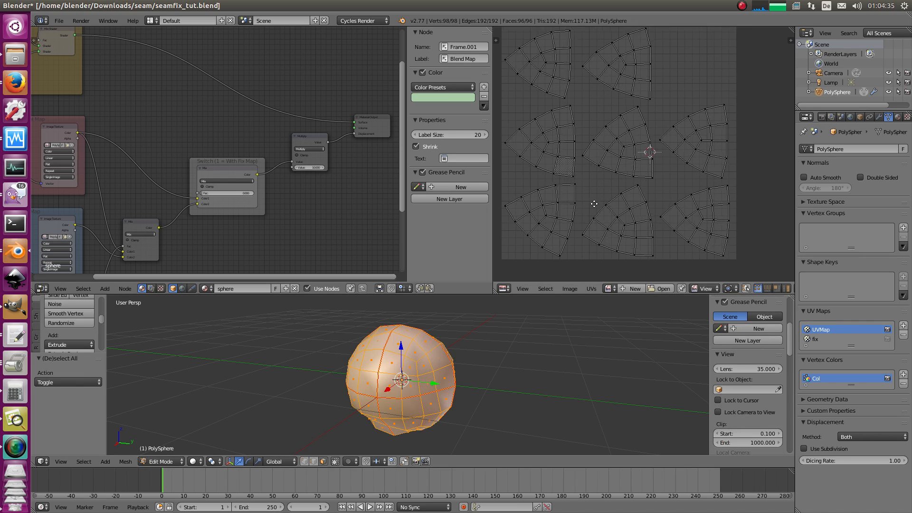
scroll(594, 203, "up", 1)
middle_click_drag(409, 361, 418, 346)
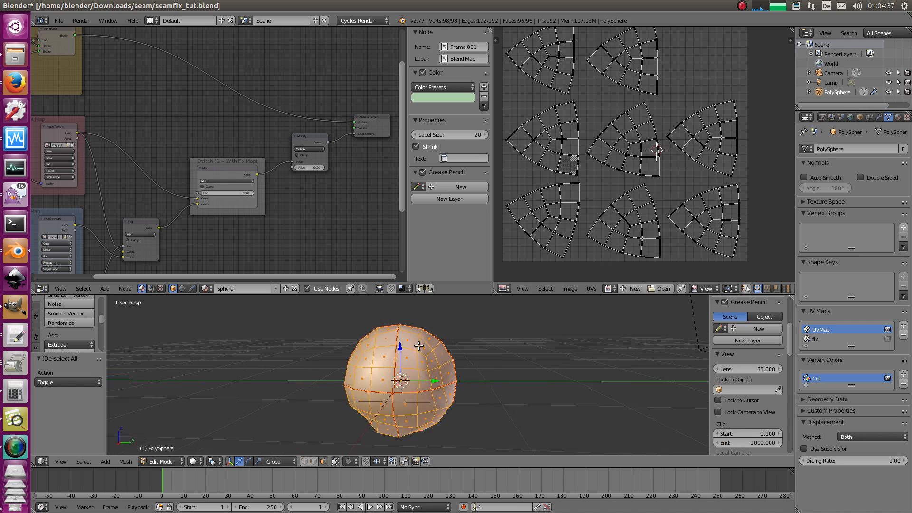
key("KP_0")
scroll(429, 342, "up", 2)
scroll(430, 342, "down", 1)
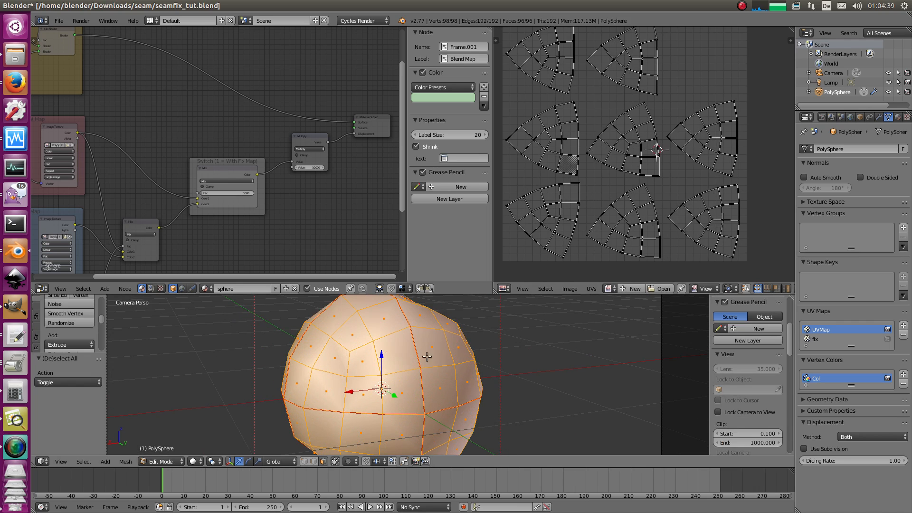
scroll(427, 356, "down", 2)
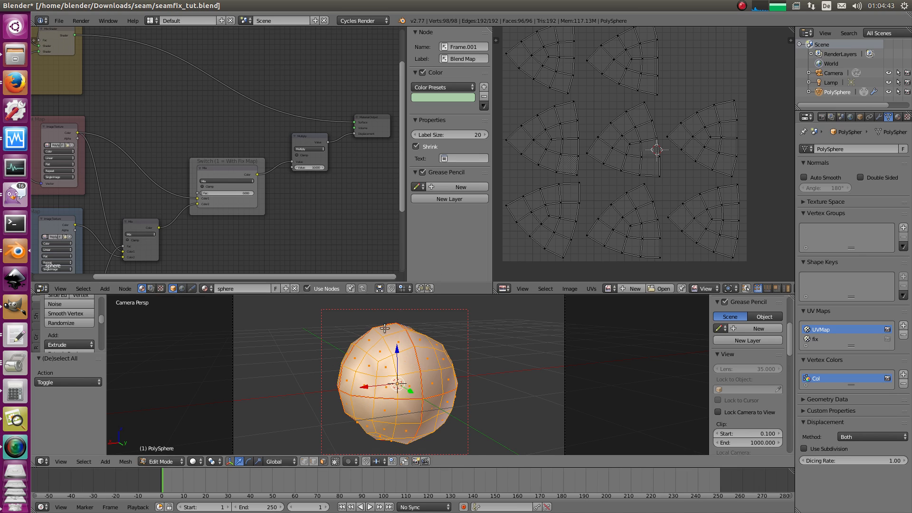
Step: Deselect and reselect the whole PolySphere mesh to compare its marked seams with the UV layout, and leave Edit Mode
middle_click_drag(427, 356, 418, 376)
key("a")
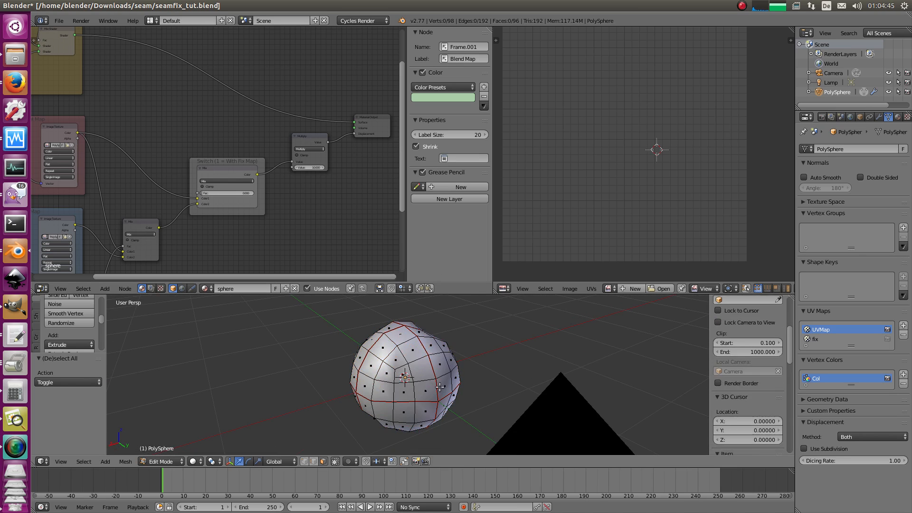
key("a")
middle_click_drag(699, 170, 697, 195)
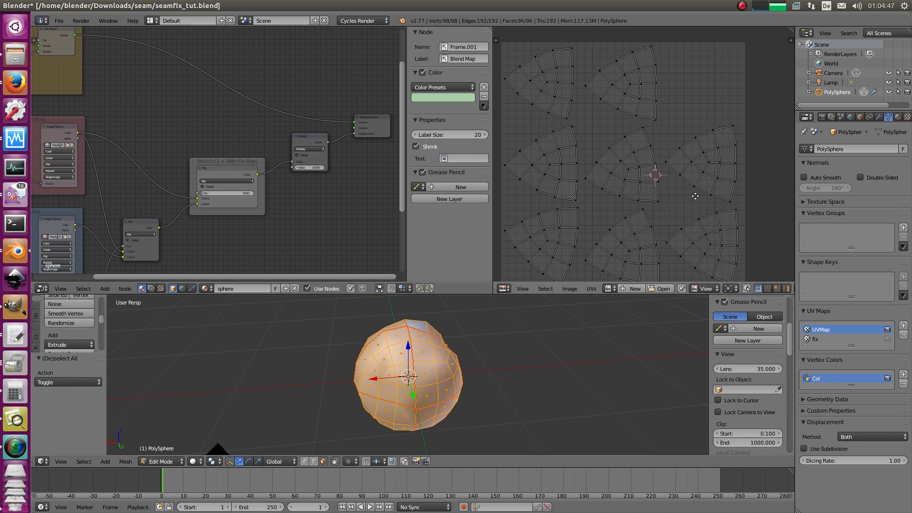
key("Tab")
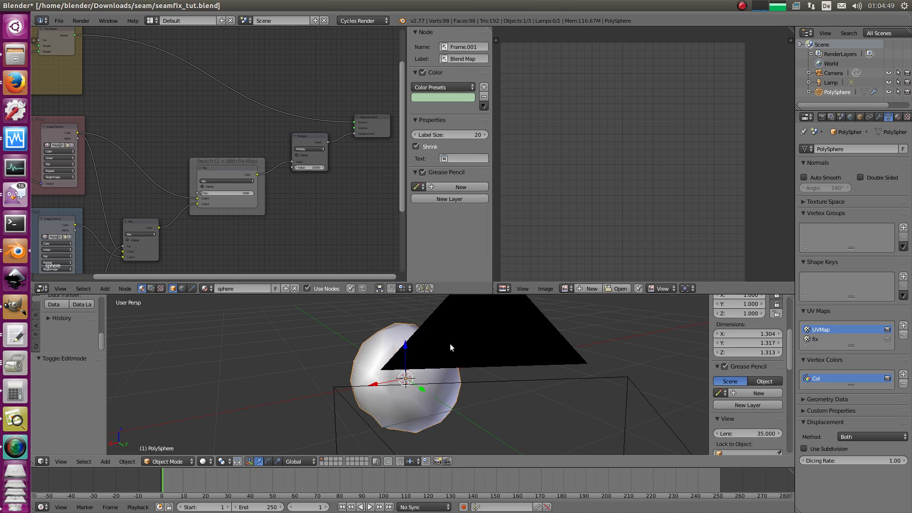
Step: Switch to ZBrush and regenerate the PolySphere's polygroups from its UV islands with Auto Groups With UV
left_click(12, 143)
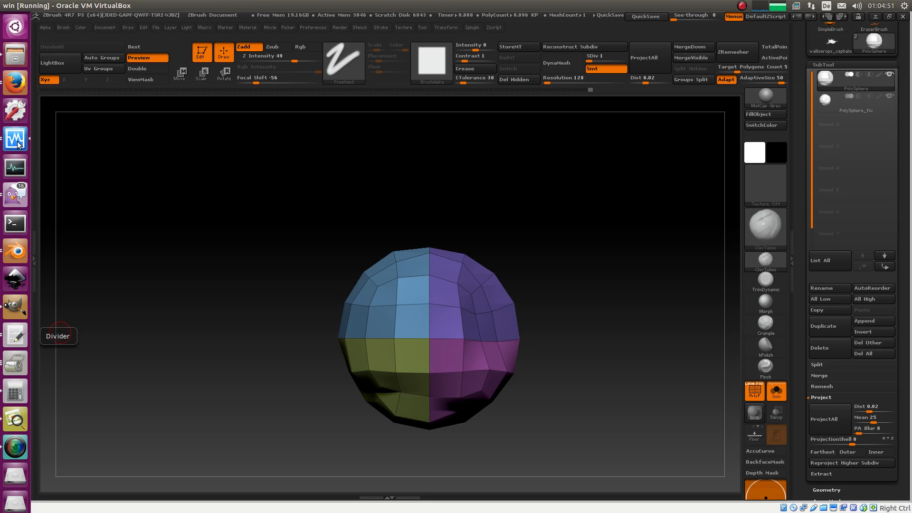
left_click_drag(617, 205, 522, 293)
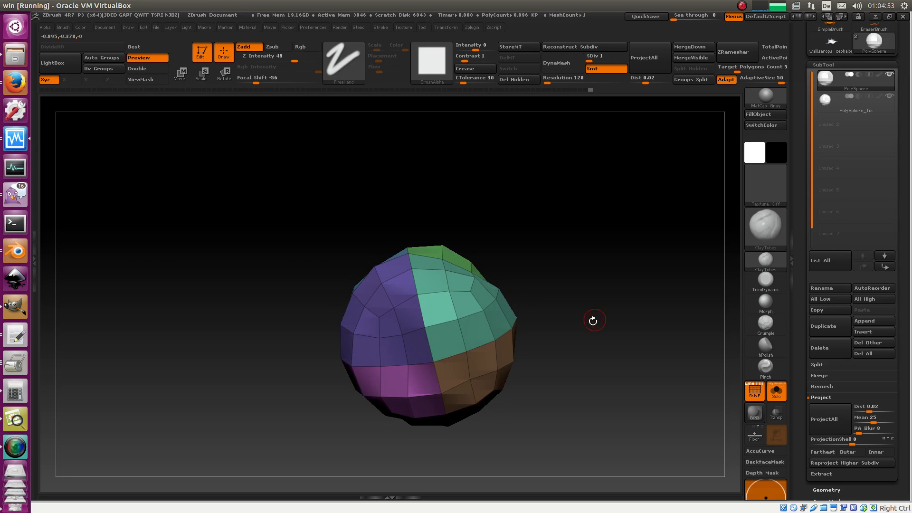
left_click_drag(594, 321, 616, 336)
scroll(855, 285, "down", 10)
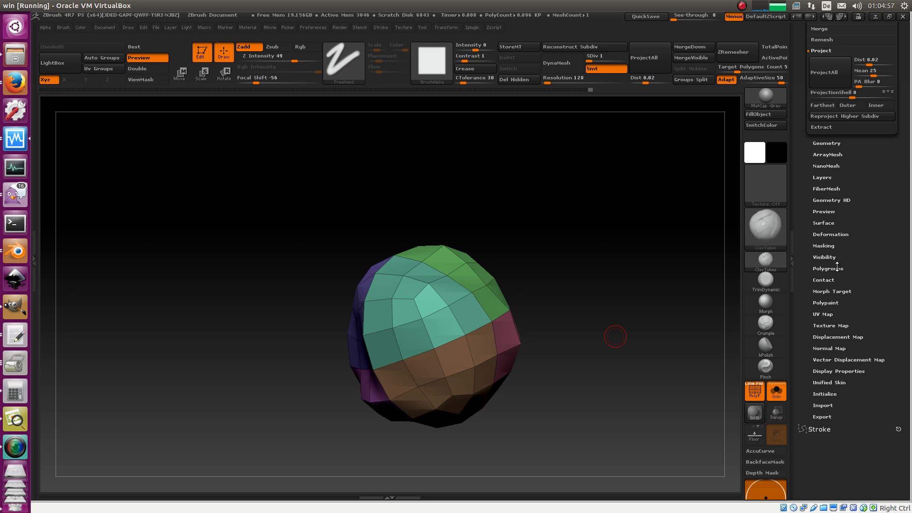
left_click(828, 268)
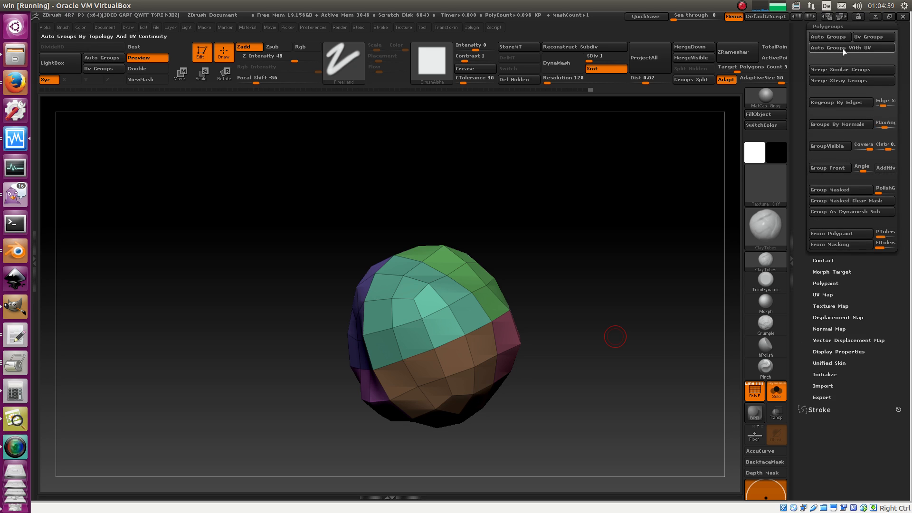
left_click(848, 47)
left_click_drag(577, 183, 588, 272)
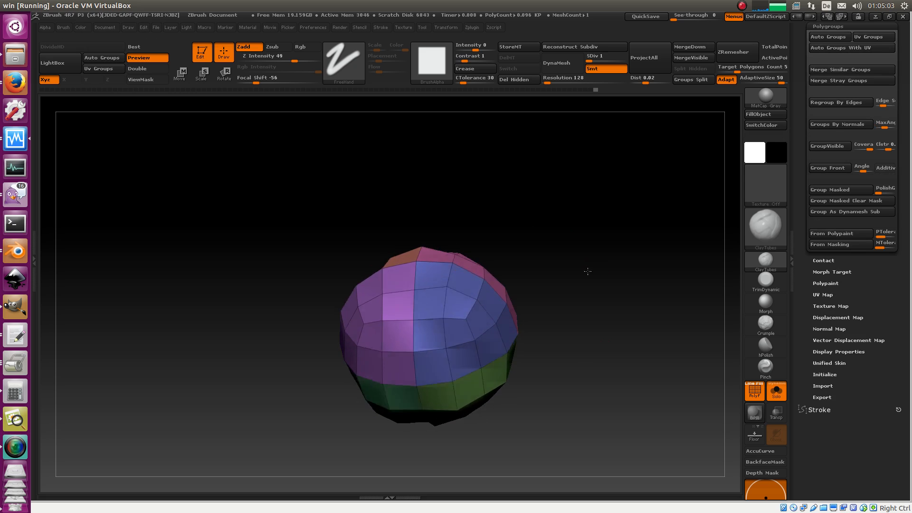
Step: Step the PolySphere up through its higher subdivision levels and bring it back down to level 1
key("d")
key("d")
key("shift+d")
key("shift+d")
key("shift+d")
key("shift+d")
key("shift+d")
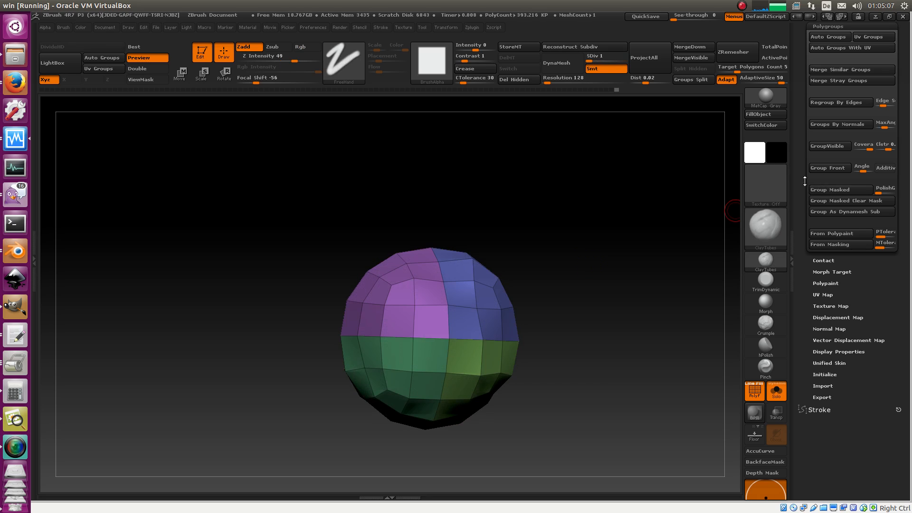
Step: Bring up the Multi Map Exporter settings and review the displacement map size and Adaptive options
left_click_drag(804, 181, 809, 330)
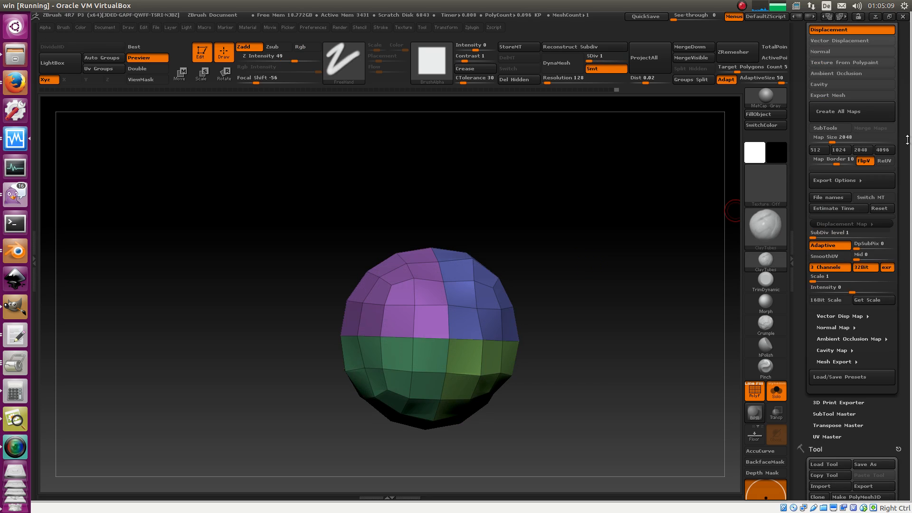
left_click_drag(908, 140, 905, 159)
left_click_drag(731, 230, 654, 293)
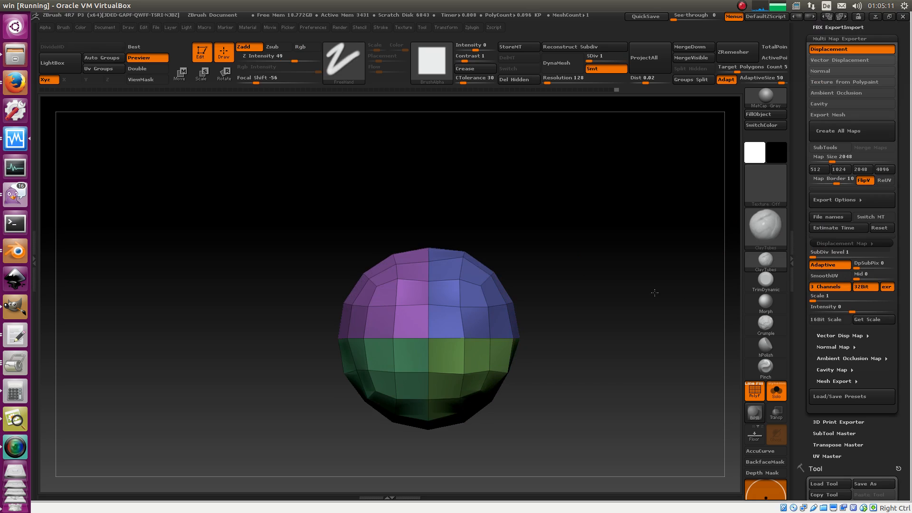
scroll(654, 293, "up", 2)
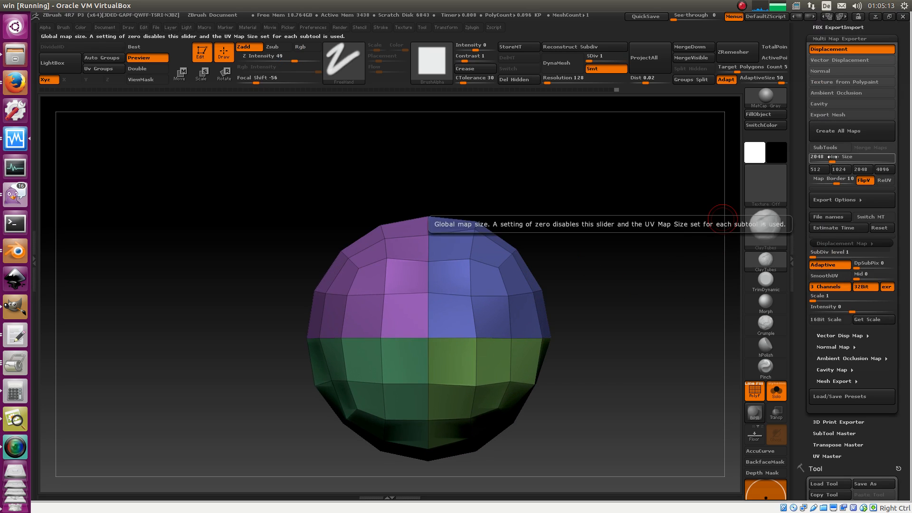
left_click_drag(728, 163, 729, 218)
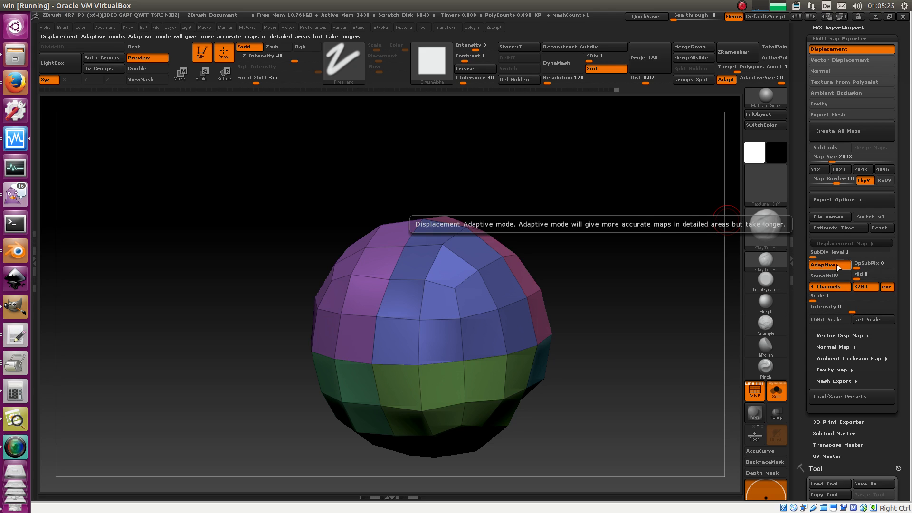
Step: Turn the displacement map's 3 Channels option off and back on, and review the DpSubPix, 32Bit and exr settings
left_click(823, 289)
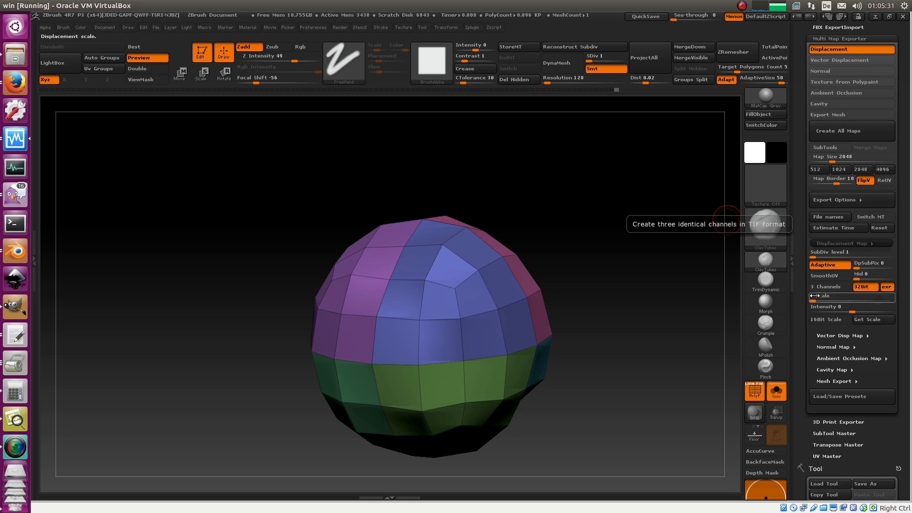
left_click(829, 288)
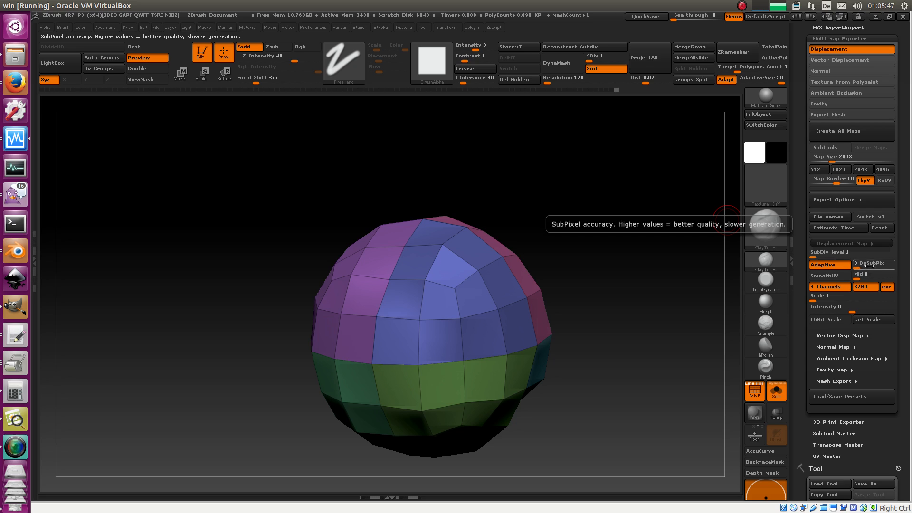
scroll(863, 275, "down", 1)
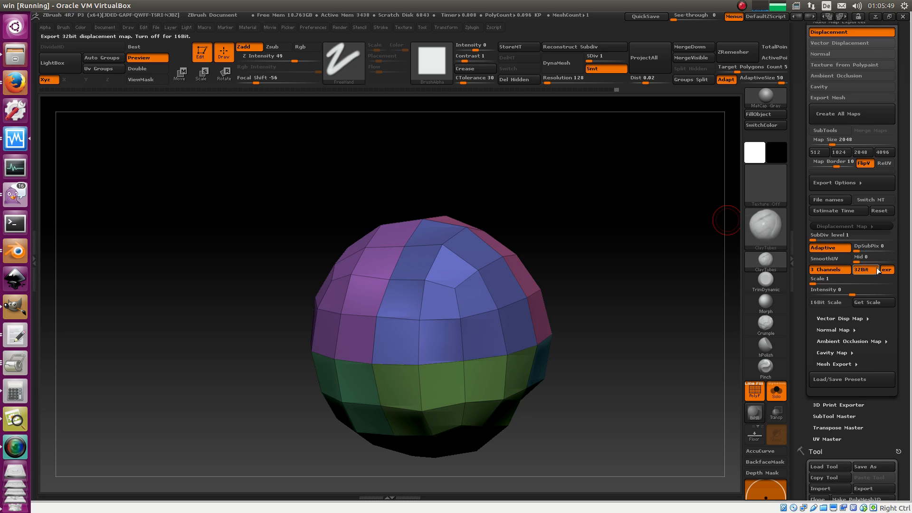
scroll(865, 223, "up", 1)
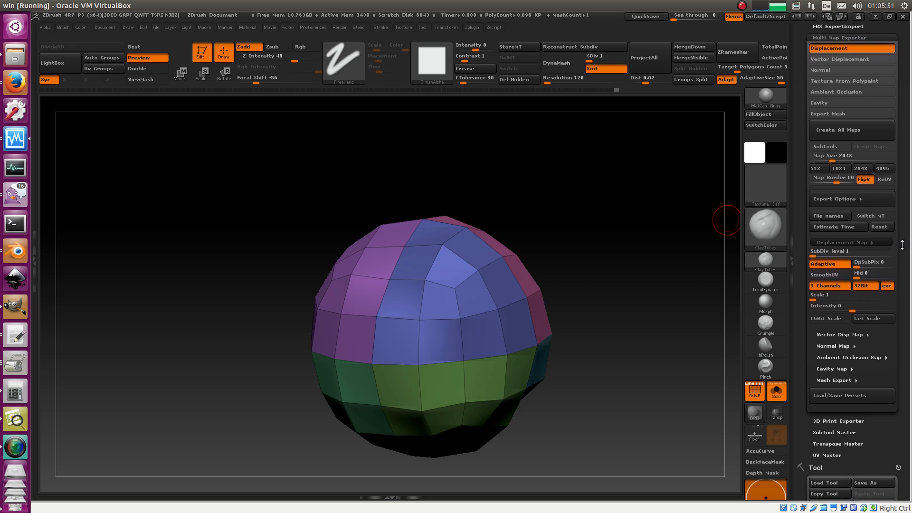
left_click_drag(688, 270, 656, 295)
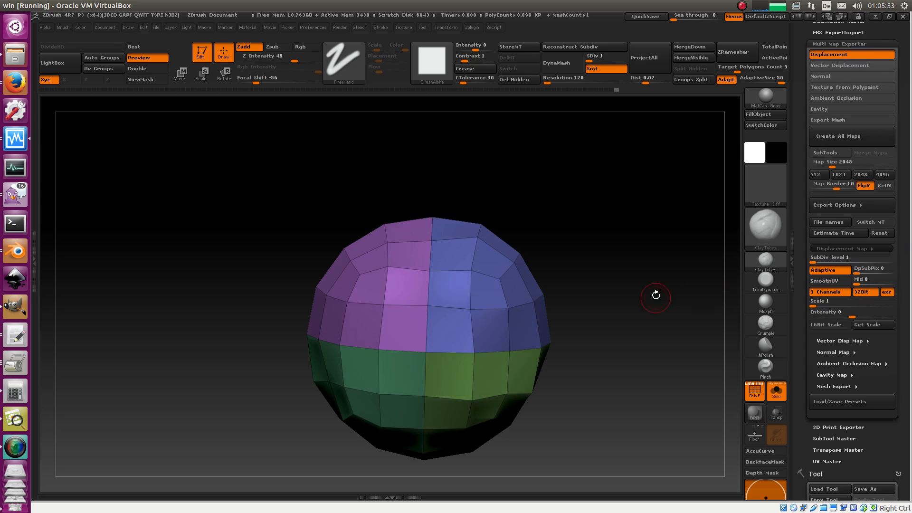
Step: Switch to Blender and examine the sphere material's nodes from the Displacement Map image texture through the switch and Multiply to the output
left_click(15, 250)
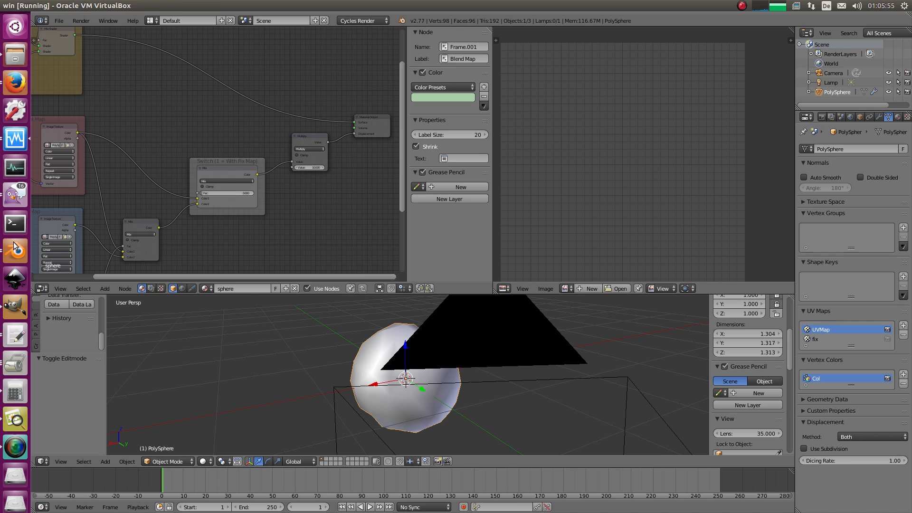
middle_click_drag(177, 200, 301, 218)
scroll(247, 219, "down", 5)
scroll(221, 209, "up", 1)
middle_click_drag(206, 157, 180, 205)
scroll(124, 257, "up", 6)
scroll(124, 257, "up", 3)
middle_click_drag(125, 257, 185, 202)
left_click(226, 111)
scroll(291, 143, "down", 3)
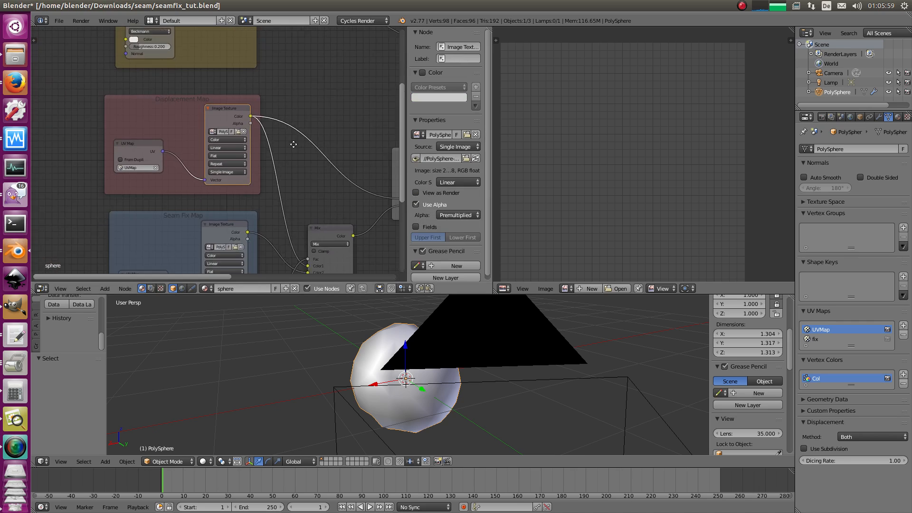
middle_click_drag(394, 142, 268, 177)
middle_click_drag(398, 160, 280, 165)
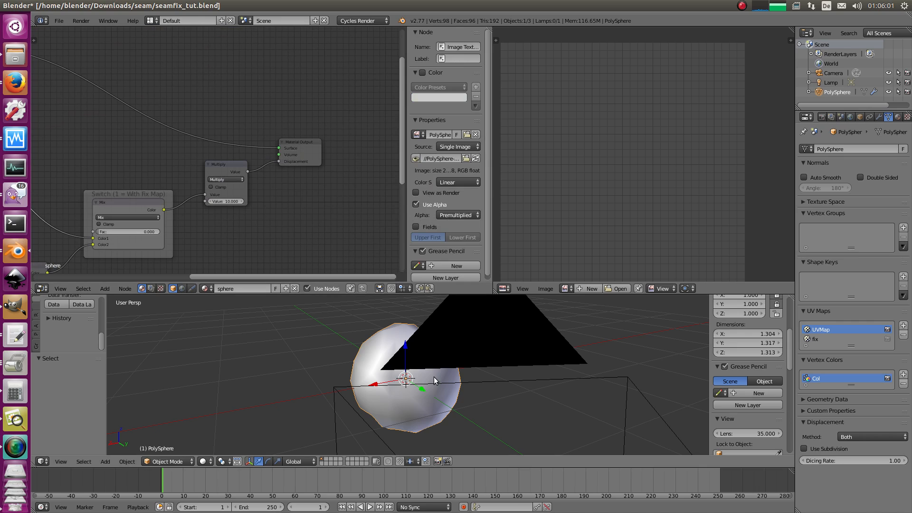
Step: Show the sphere in camera view and display slot 1 of the Render Result in the image editor
key("KP_0")
scroll(420, 374, "down", 2)
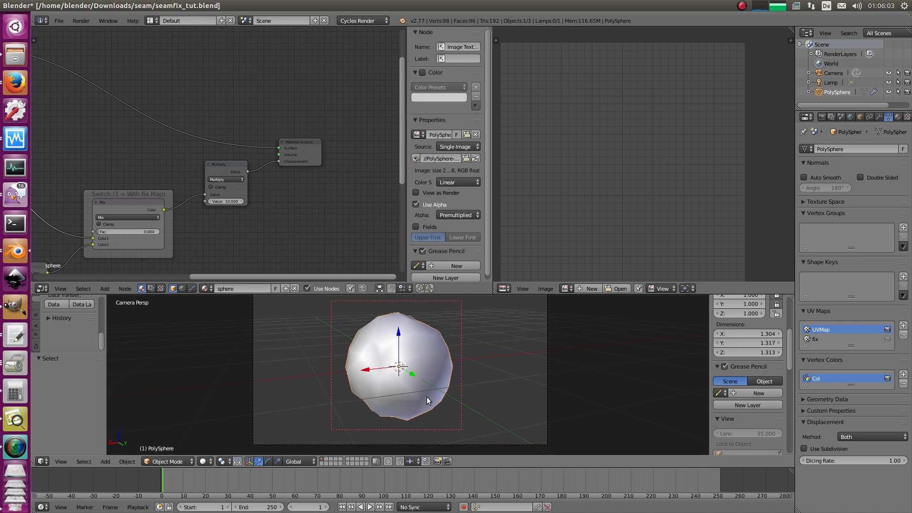
left_click(566, 288)
left_click(591, 358)
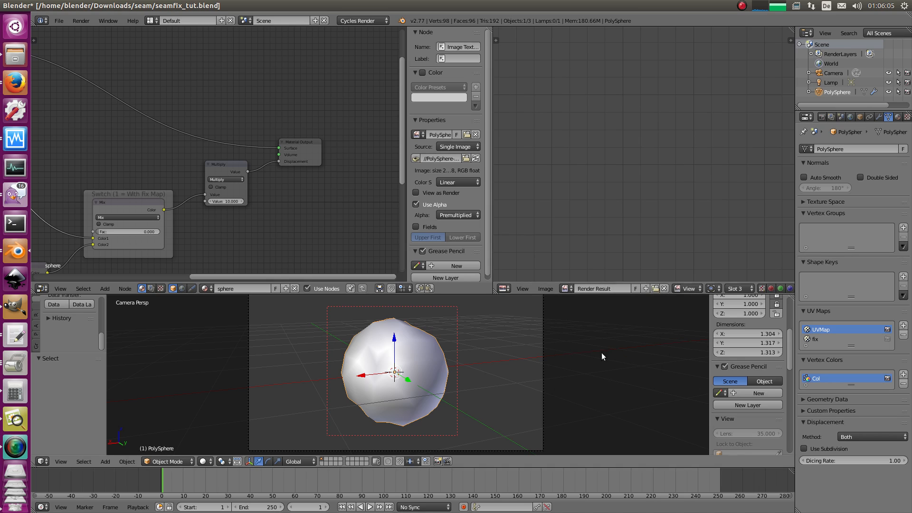
left_click(738, 289)
left_click(732, 278)
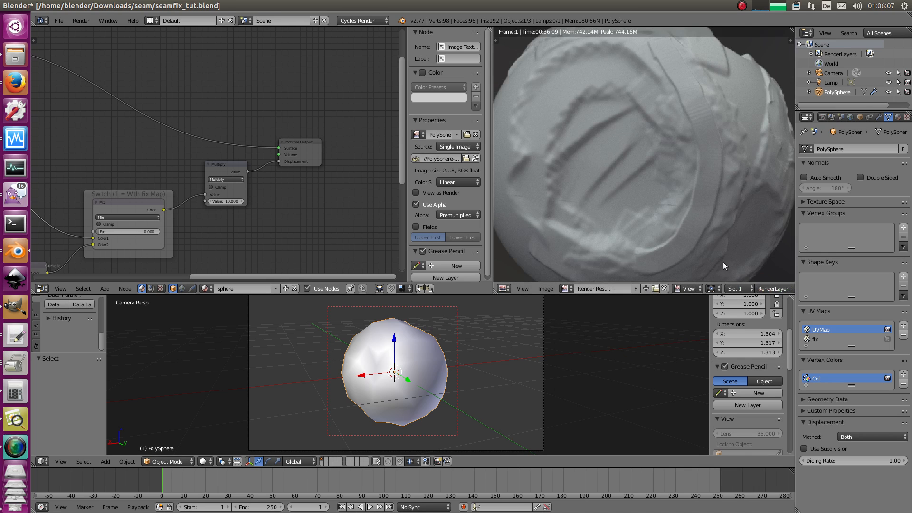
Step: Maximize the render view and examine the displacement seam across the lower part of the sphere up close
key("shift+space")
middle_click_drag(559, 252, 615, 369, "ctrl")
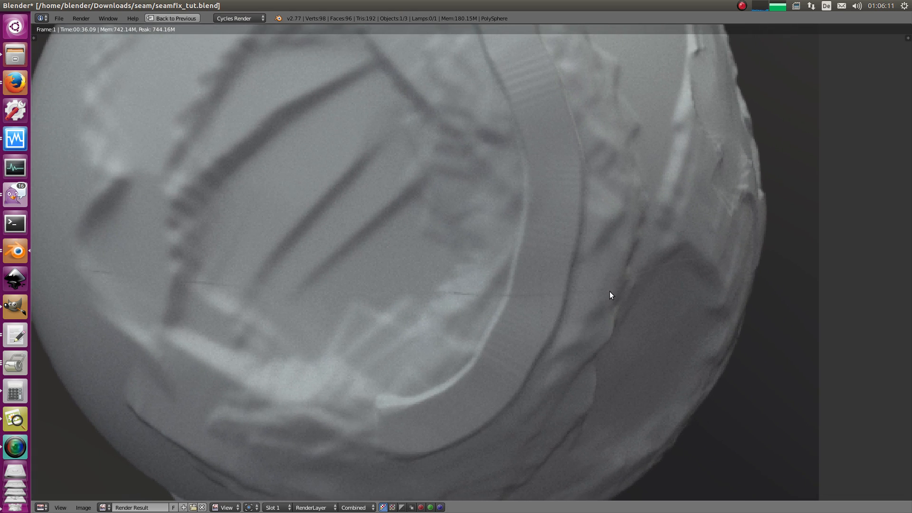
left_click_drag(570, 293, 536, 291)
left_click_drag(152, 301, 411, 281)
middle_click_drag(587, 271, 529, 289)
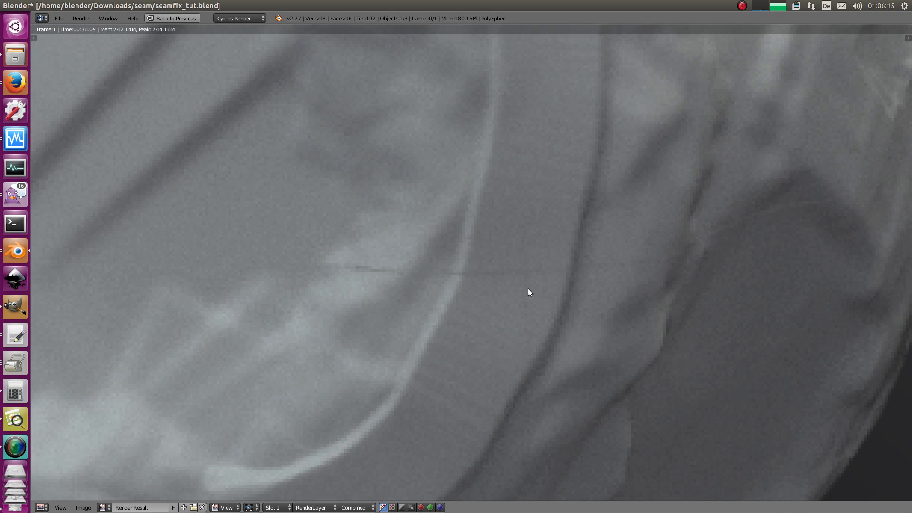
left_click_drag(525, 262, 531, 167)
scroll(531, 167, "down", 6)
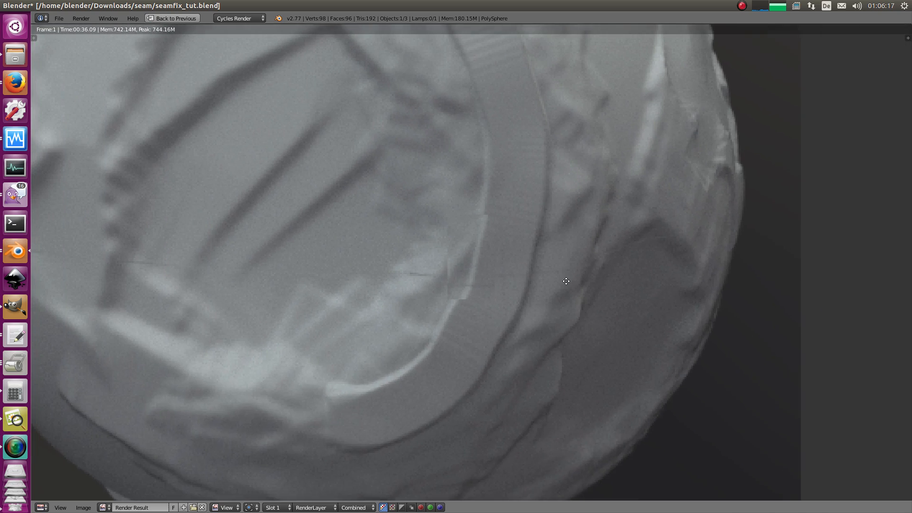
left_click_drag(551, 296, 502, 306)
left_click_drag(453, 162, 534, 361)
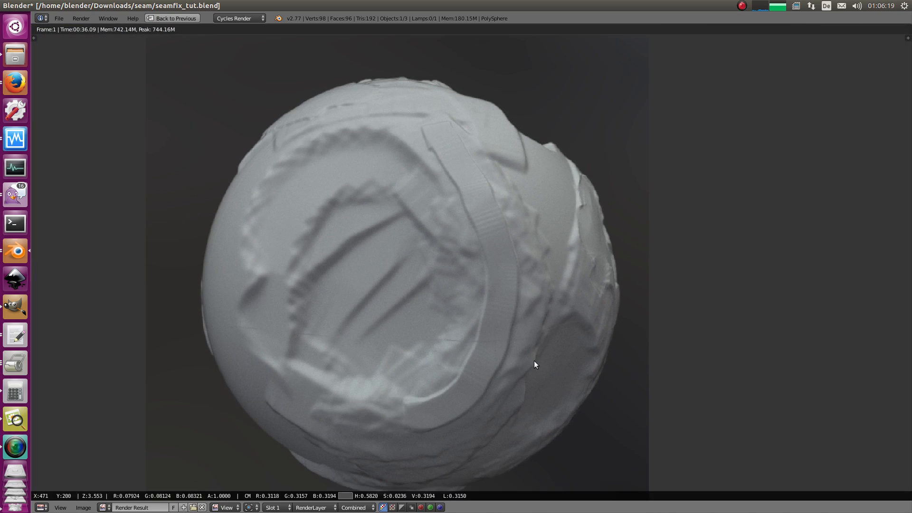
Step: Examine the displacement seam in the maximized render, and restore the split editor layout
left_click_drag(450, 341, 380, 334)
left_click_drag(304, 327, 527, 335)
middle_click_drag(476, 319, 526, 299)
key("Escape")
scroll(614, 207, "up", 4)
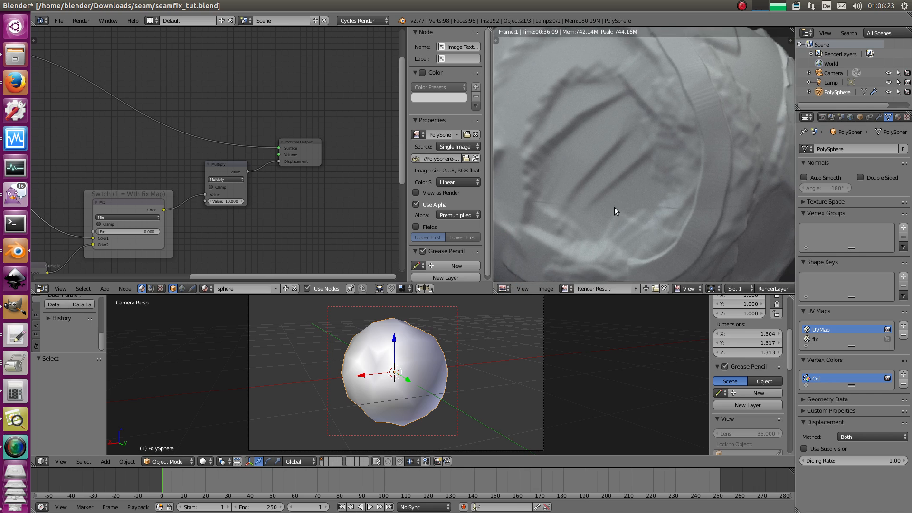
scroll(633, 184, "down", 2)
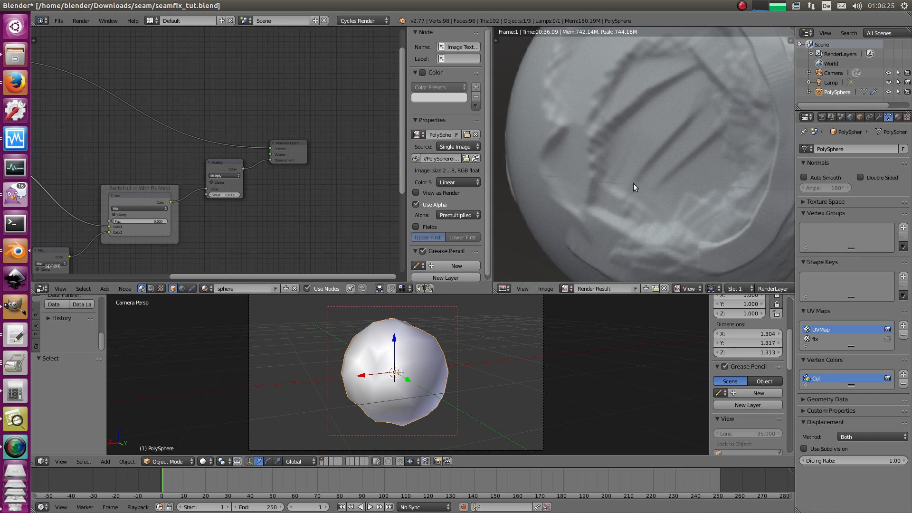
Step: Inspect the sphere's mesh briefly in Edit Mode from another angle, and return to Object Mode in camera view
left_click_drag(574, 181, 591, 206)
mouse_move(461, 346)
middle_mouse_down()
mouse_move(340, 354)
mouse_move(409, 328)
mouse_move(427, 400)
mouse_move(438, 358)
middle_mouse_up()
key("Tab")
key("a")
key("Tab")
key("KP_0")
Step: Maximize the render view and compare the whole sphere between render slots 2 and 1
middle_click_drag(692, 160, 677, 161)
middle_click_drag(637, 186, 665, 198)
scroll(662, 189, "up", 1)
key("ctrl+Up")
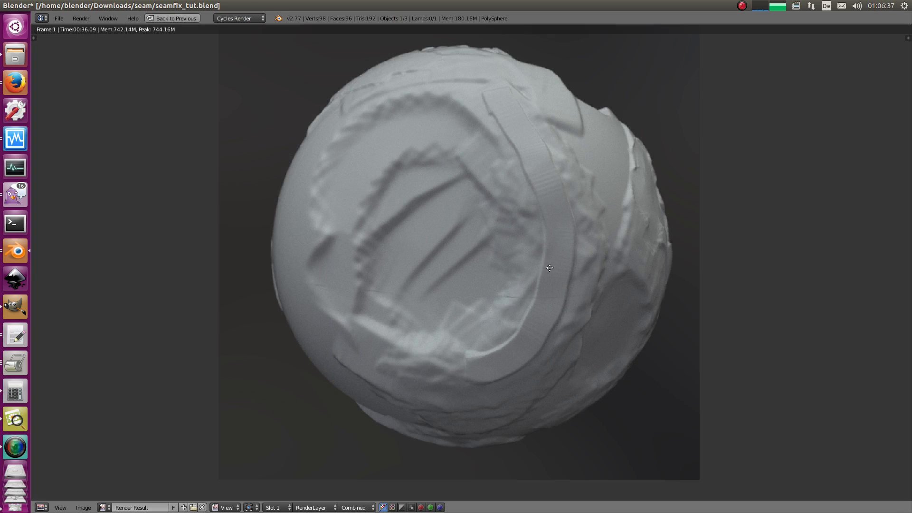
scroll(550, 268, "up", 2)
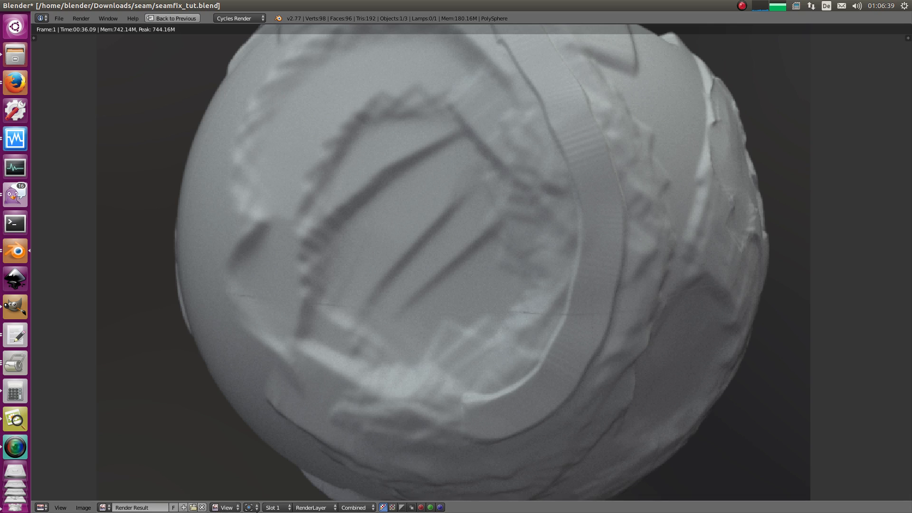
left_click(276, 507)
left_click(281, 480)
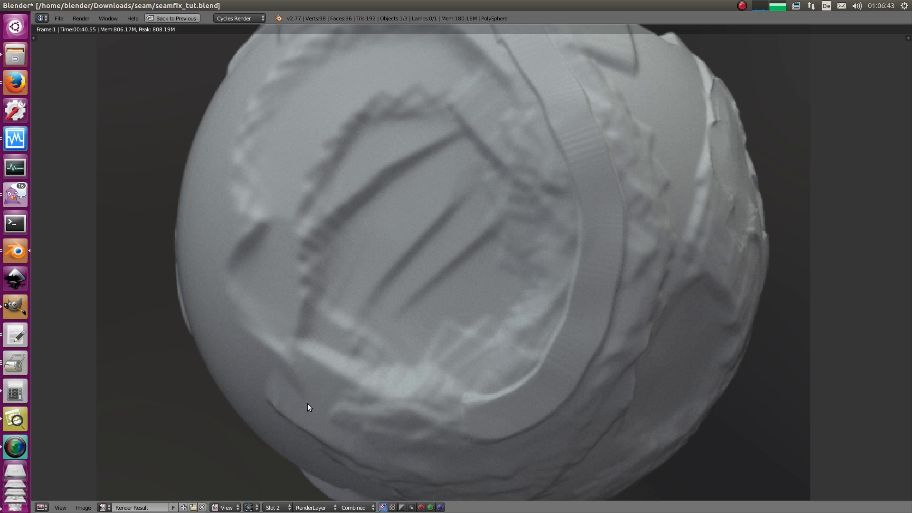
left_click(282, 509)
left_click(281, 497)
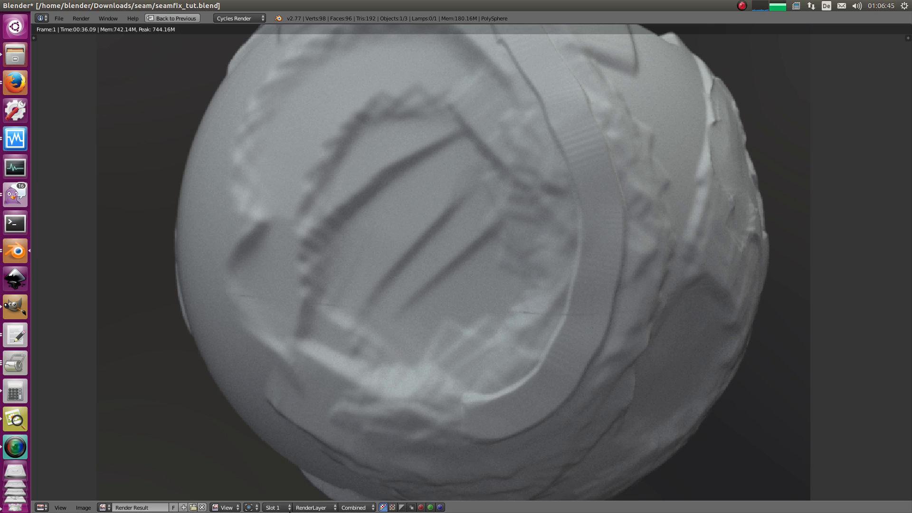
Step: Compare render slots 1 and 2 at close range where the seam crosses the sculpted strip, ending on slot 2
scroll(285, 363, "up", 3)
scroll(286, 364, "up", 2)
scroll(584, 312, "up", 2)
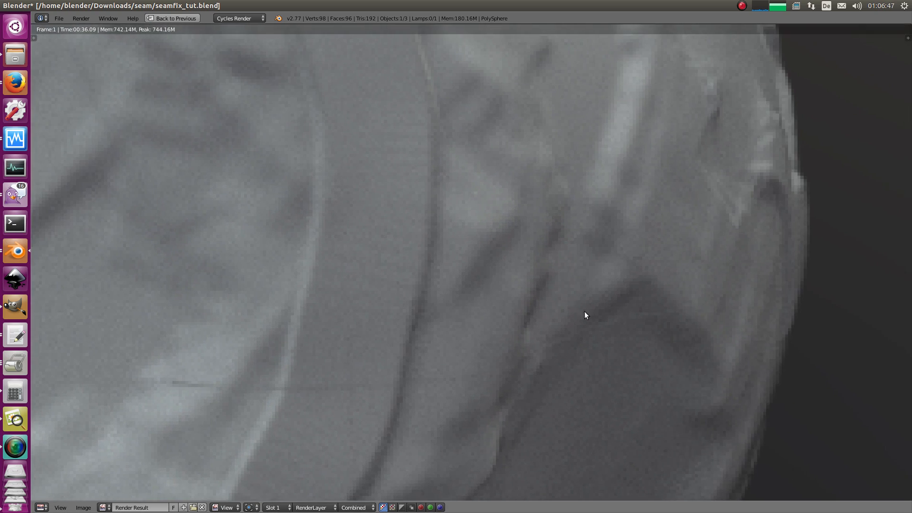
left_click(651, 321)
left_click_drag(574, 328, 499, 352)
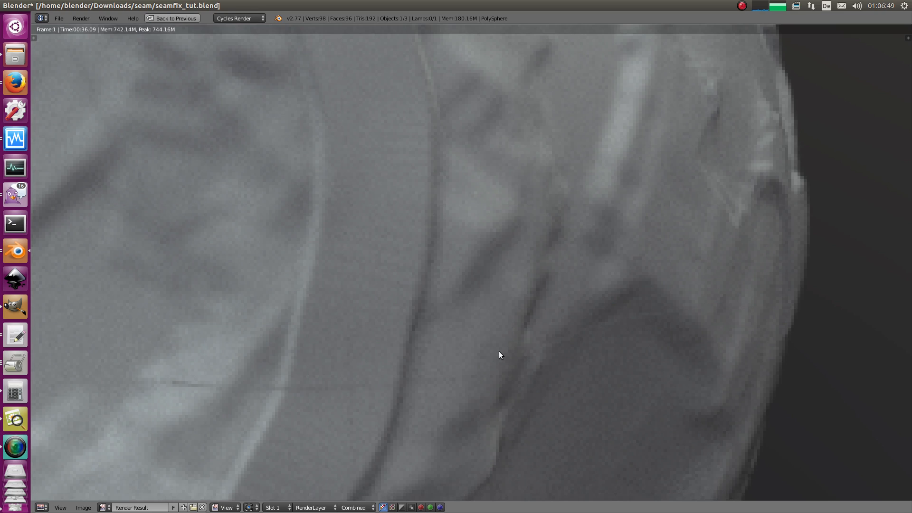
left_click(287, 508)
left_click(284, 488)
left_click(283, 506)
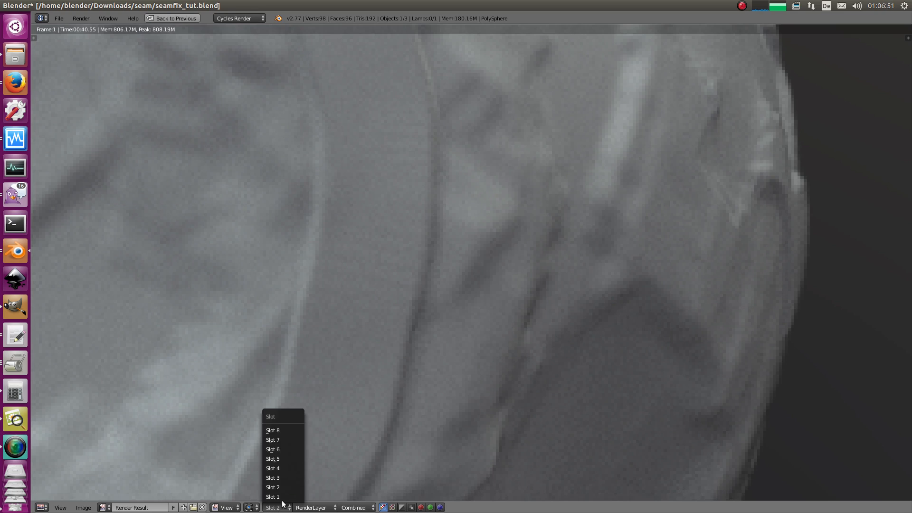
left_click(284, 497)
left_click(283, 507)
left_click(280, 487)
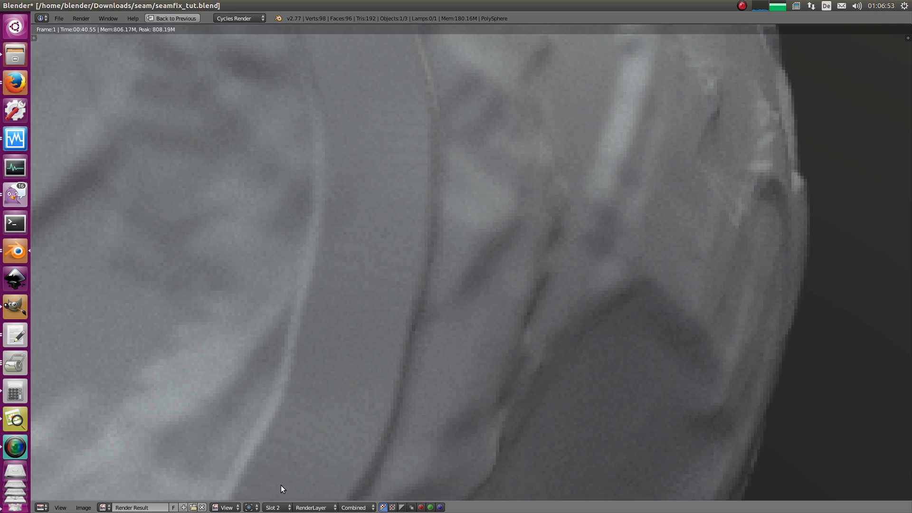
scroll(311, 347, "down", 9)
middle_click_drag(313, 338, 364, 351)
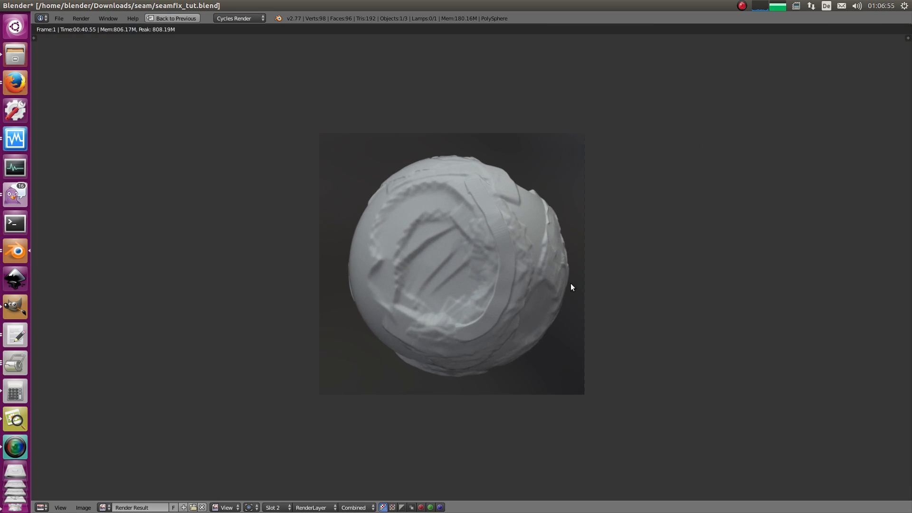
Step: Restore the split layout, enter Edit Mode with nothing selected, and make the fix UV map active
key("Escape")
key("Tab")
key("a")
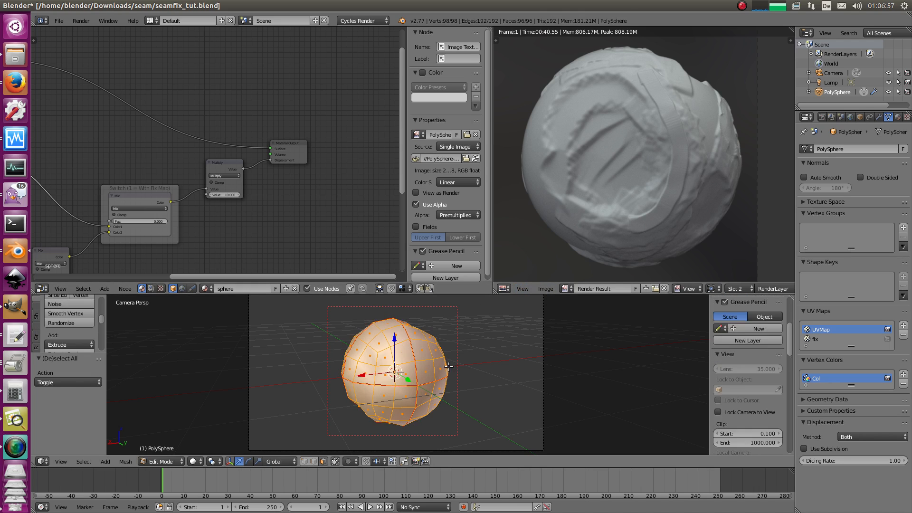
key("a")
middle_click_drag(448, 366, 431, 389)
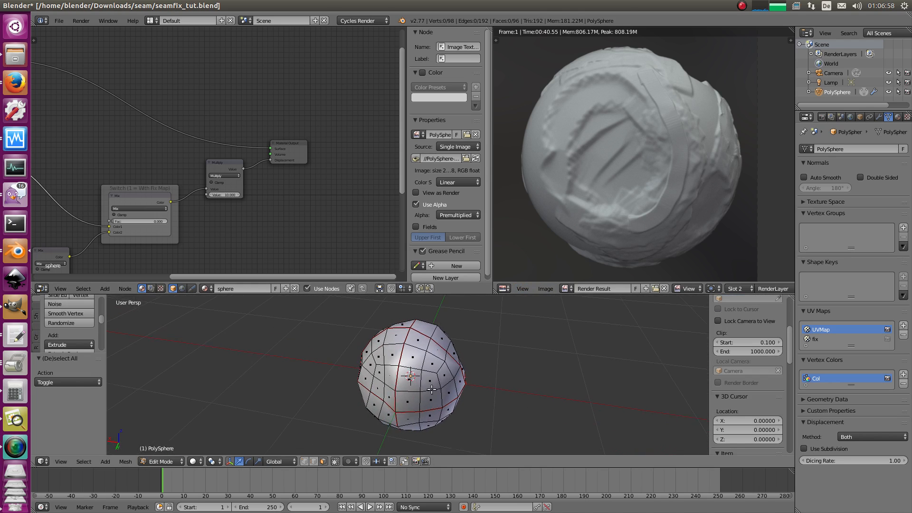
left_click(818, 340)
middle_click_drag(350, 397, 406, 365)
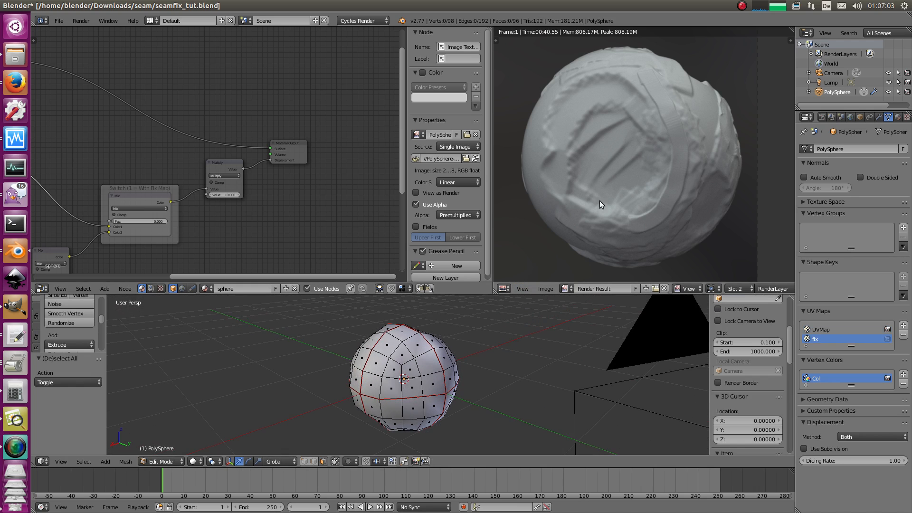
Step: Unlink the Render Result from the image editor and compare the UVMap and fix layouts with the whole mesh selected
middle_click_drag(600, 214, 648, 208)
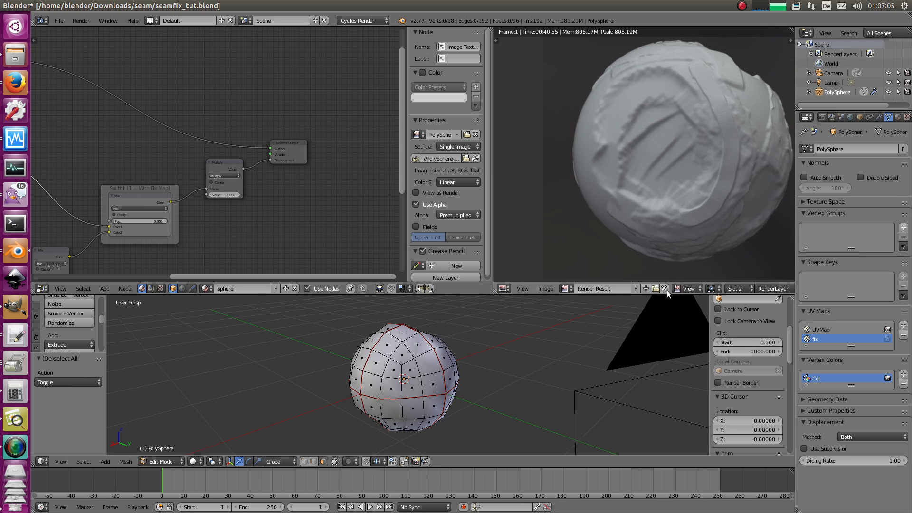
left_click(665, 289)
key("a")
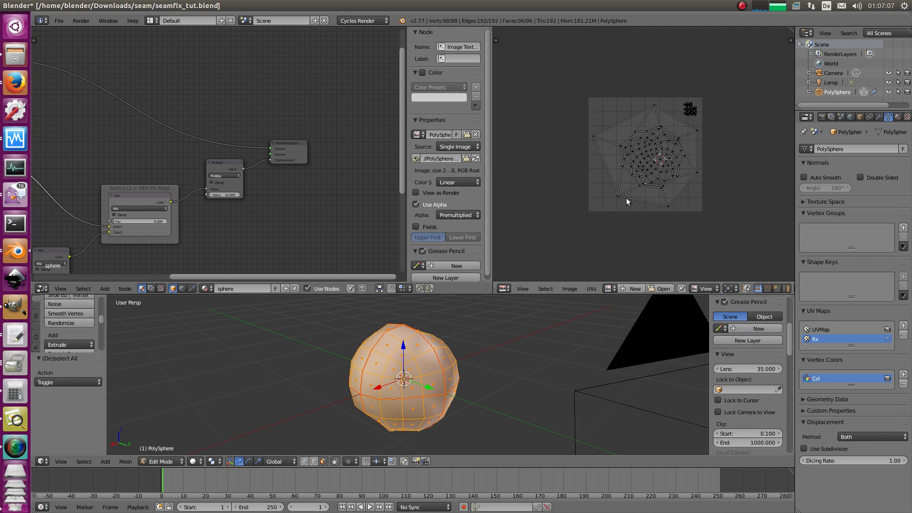
left_click(825, 327)
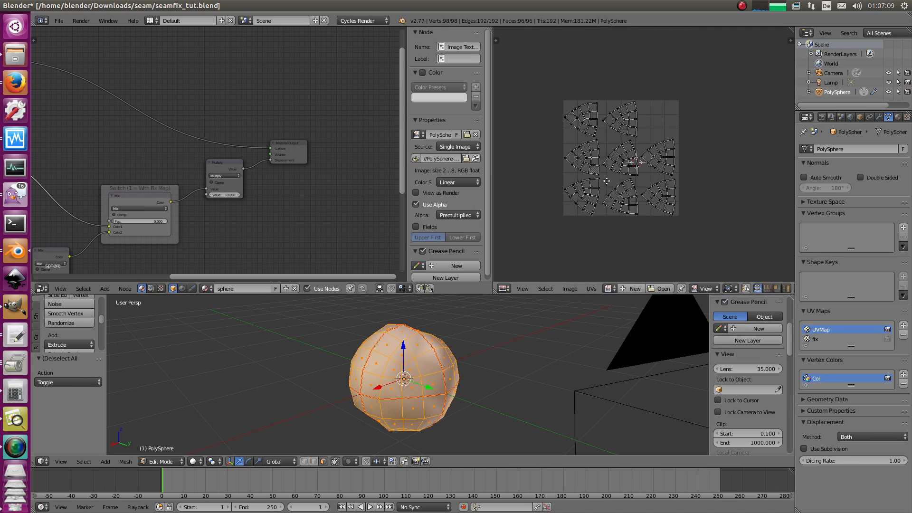
scroll(603, 191, "up", 2)
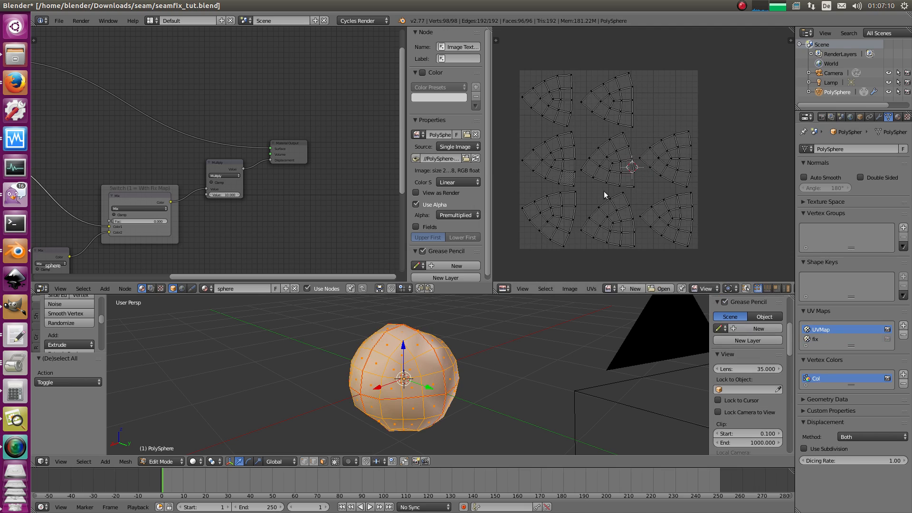
left_click(819, 338)
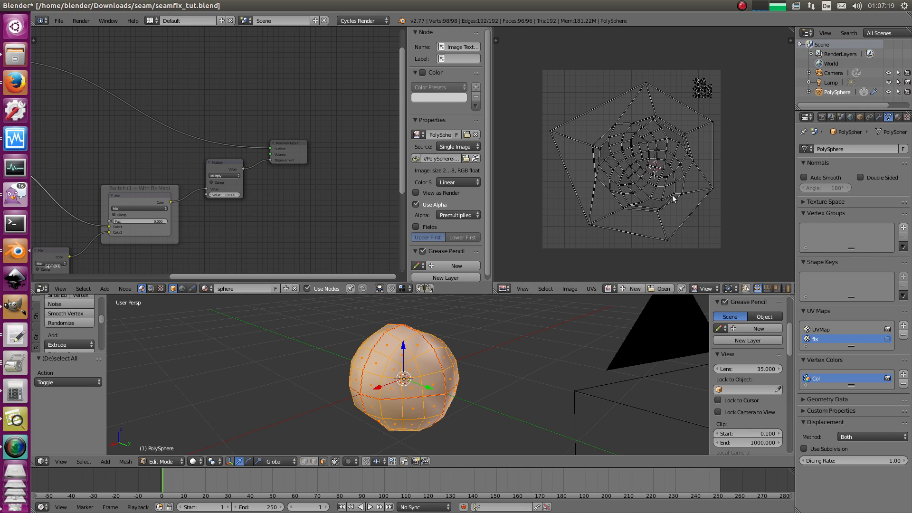
Step: Deselect the mesh and examine the marked seams around the sphere and the material's fix map nodes
key("a")
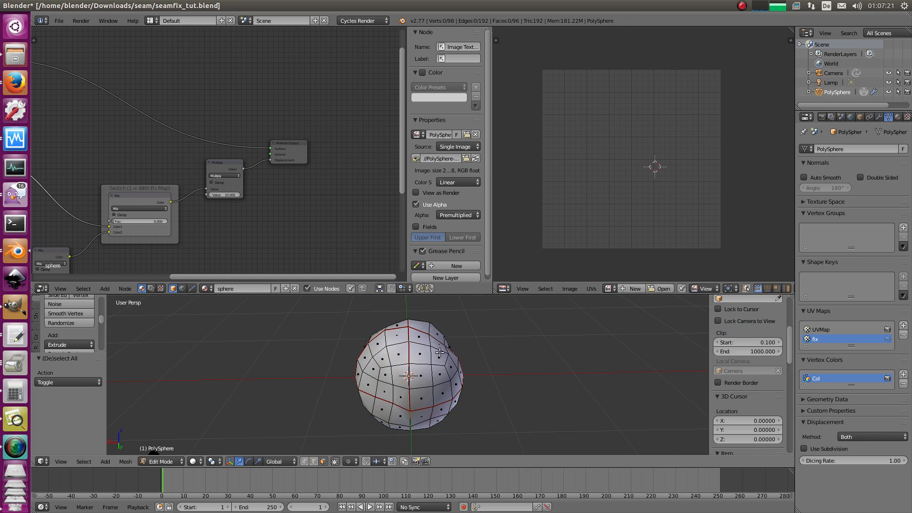
scroll(481, 393, "up", 4)
middle_click_drag(482, 392, 447, 345)
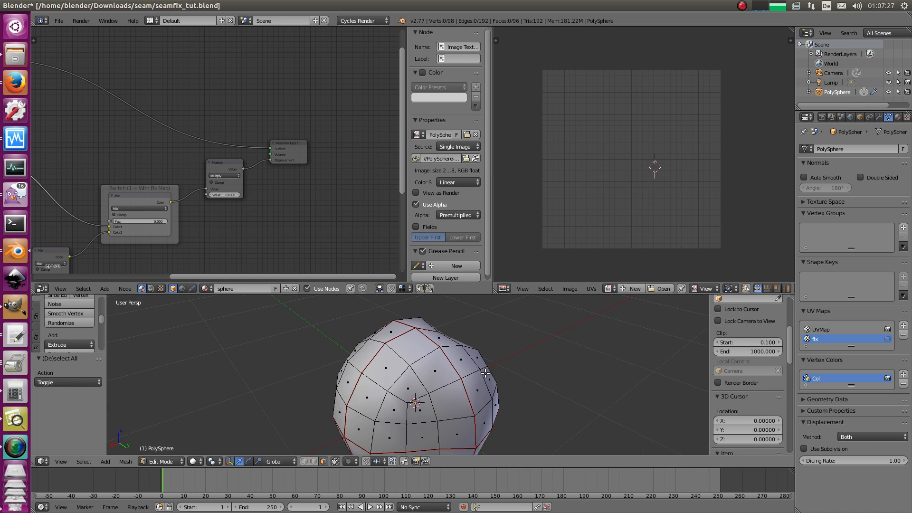
middle_click_drag(476, 366, 502, 372)
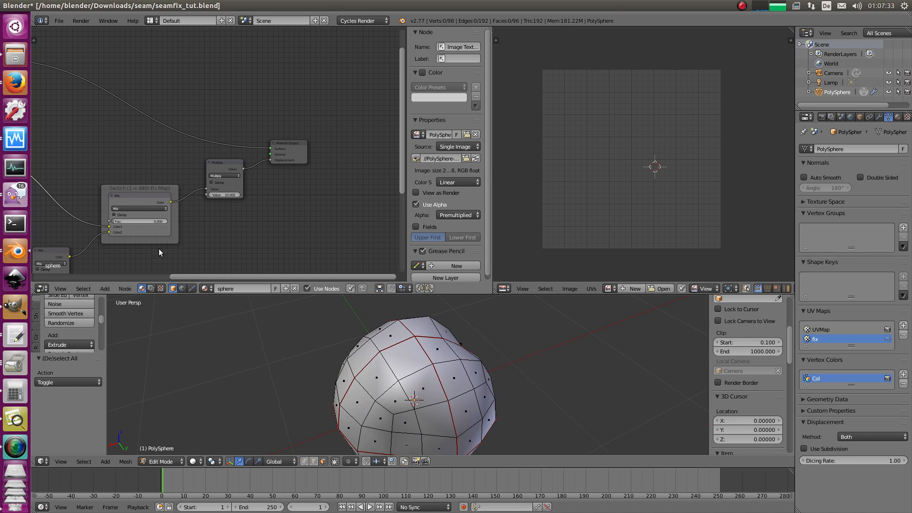
middle_click_drag(159, 249, 267, 186)
middle_click_drag(508, 361, 468, 366)
scroll(466, 369, "down", 2)
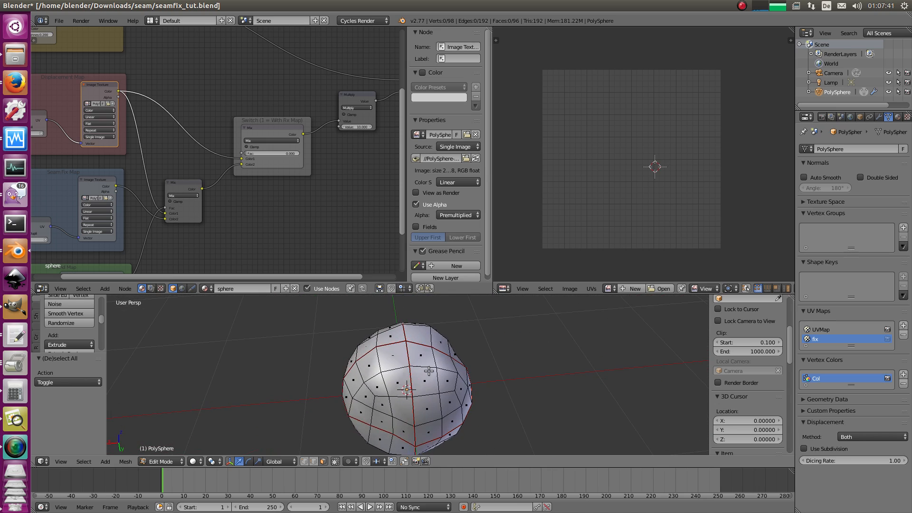
Step: Select the faces on both sides of a vertical seam and its adjoining seams by hand
scroll(429, 371, "up", 3)
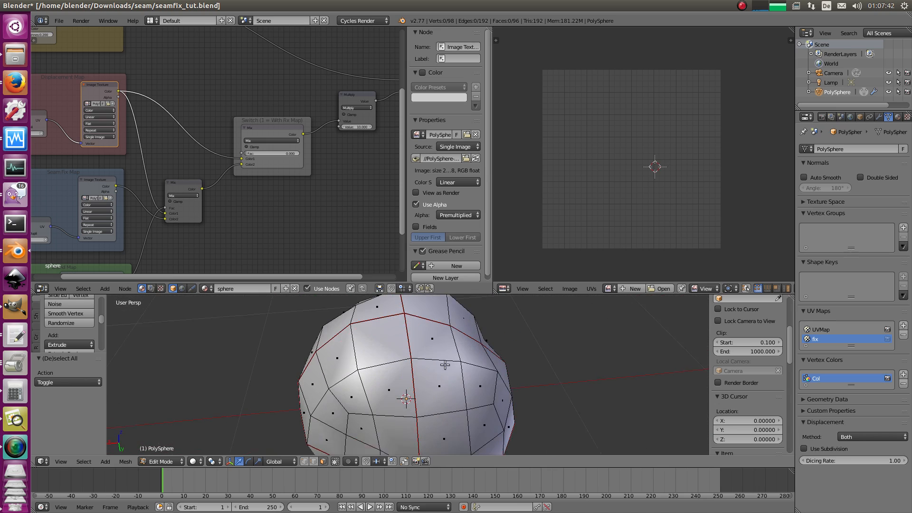
right_click(420, 329)
right_click(388, 335, "shift")
scroll(430, 388, "down", 2)
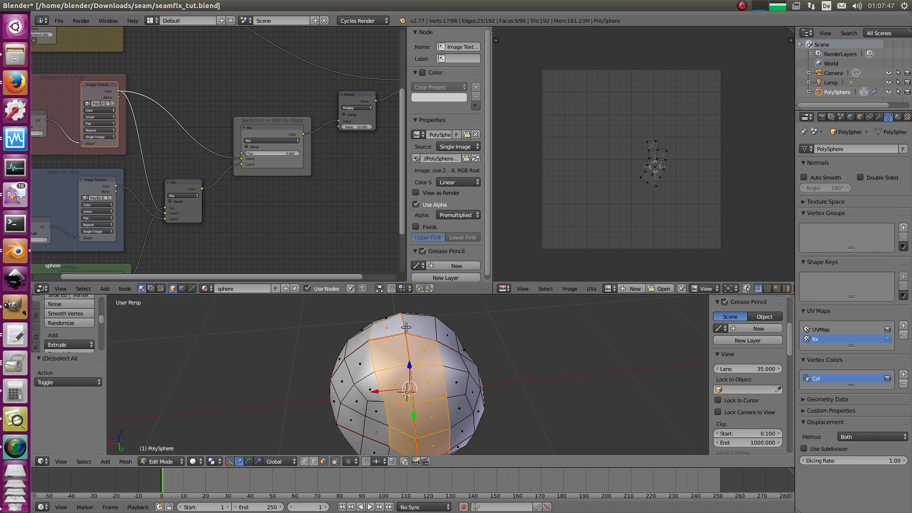
middle_click_drag(347, 332, 413, 363)
right_click(413, 363, "shift")
right_click(424, 407, "shift")
right_click(431, 435, "shift")
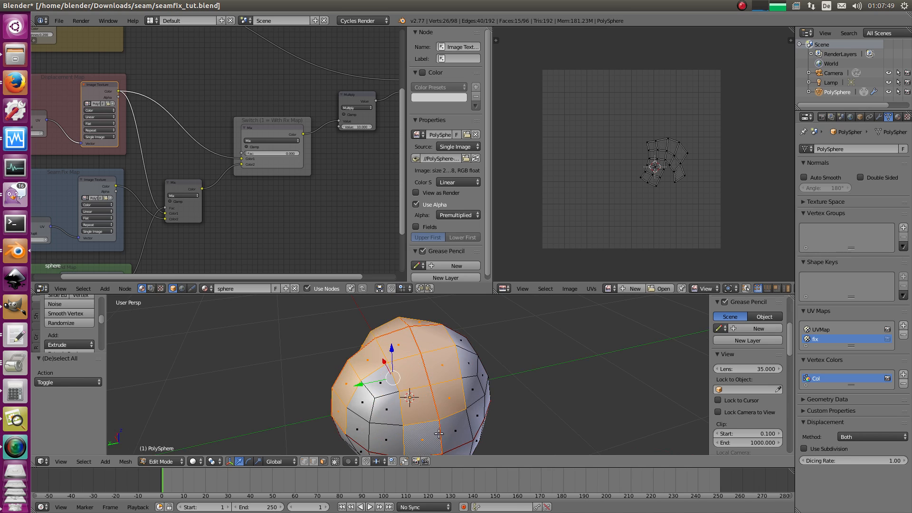
right_click(455, 433, "shift")
middle_click_drag(472, 375, 436, 388)
scroll(428, 366, "up", 2)
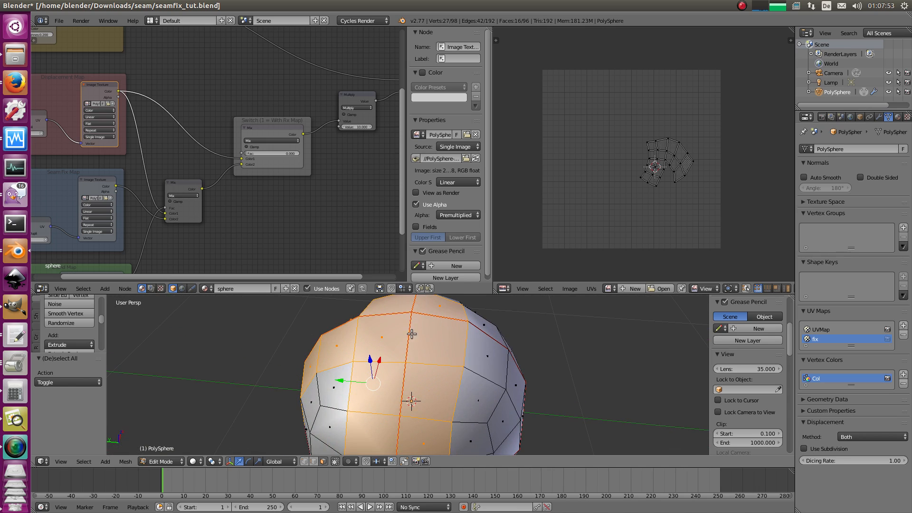
Step: Add further faces bordering the remaining seams to the selection by hand, and clear the whole selection
mouse_move(411, 334)
middle_mouse_down()
mouse_move(409, 342)
mouse_move(433, 352)
mouse_move(420, 333)
middle_mouse_up()
middle_click_drag(469, 378, 452, 371)
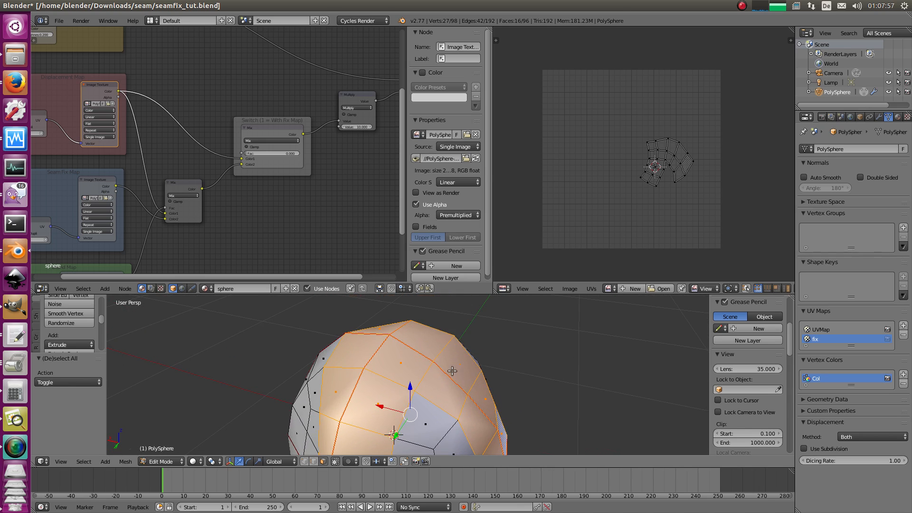
middle_click_drag(391, 335, 459, 335)
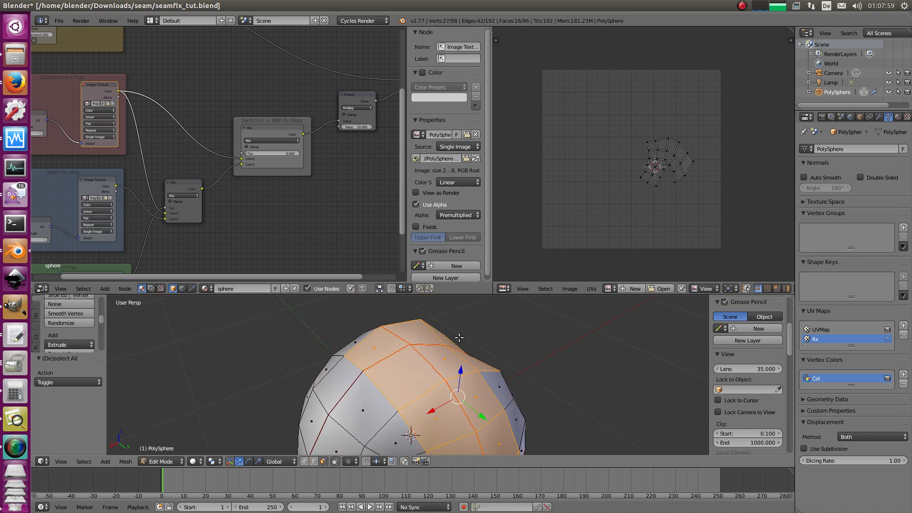
middle_click_drag(385, 392, 422, 352, "shift")
right_click(421, 352, "shift")
right_click(383, 332, "shift")
middle_click_drag(364, 355, 387, 343, "shift")
right_click(399, 372, "shift")
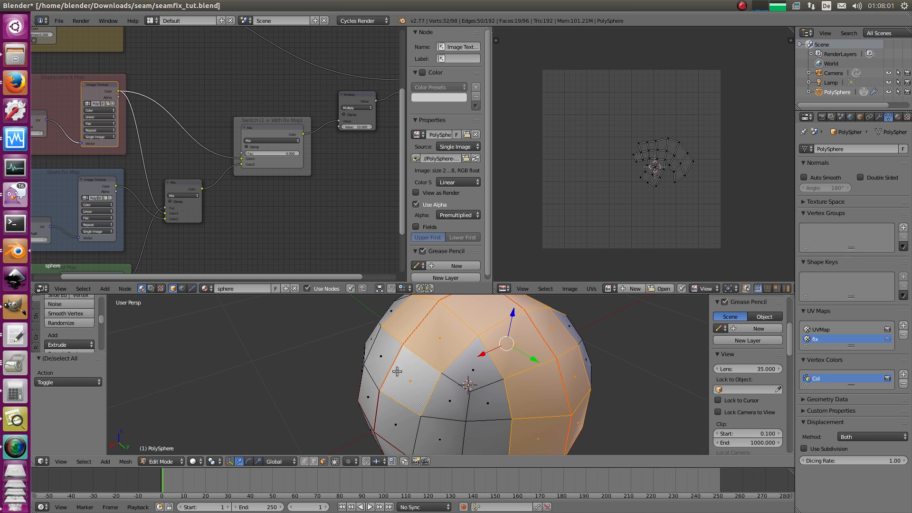
right_click(377, 366, "shift")
middle_click_drag(373, 372, 407, 351)
right_click(393, 366, "shift")
right_click(404, 391, "shift")
right_click(432, 390, "shift")
middle_click_drag(431, 390, 415, 410)
right_click(440, 402, "shift")
right_click(412, 409, "shift")
middle_click_drag(419, 352, 440, 388)
key("a")
scroll(453, 380, "down", 3)
scroll(458, 382, "up", 2)
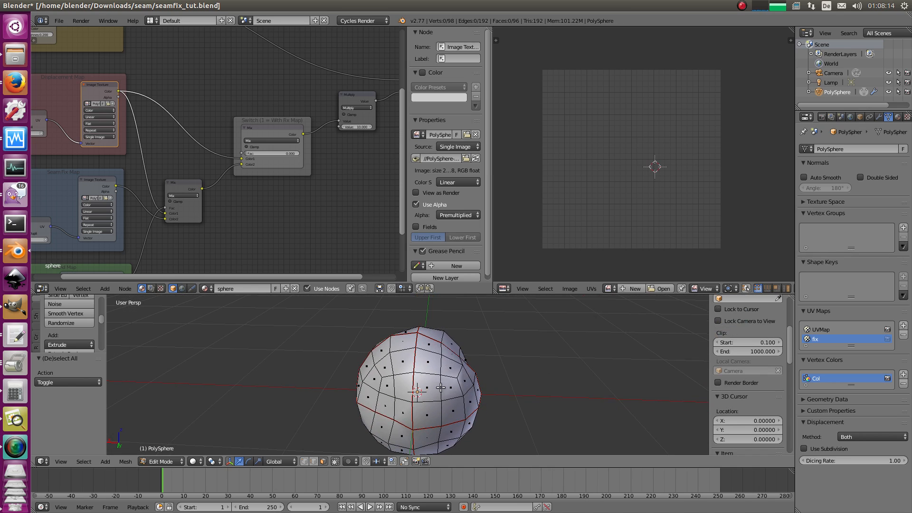
Step: In edge selection mode, select all seam edges with Select Similar by Seam and grow the selection to the neighbouring faces
key("ctrl+Tab")
left_click(405, 327)
right_click(405, 334)
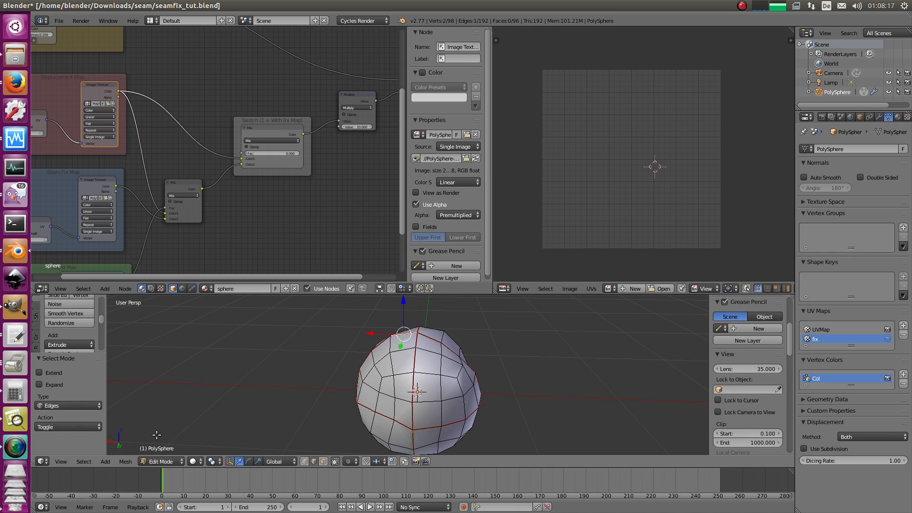
key("shift+g")
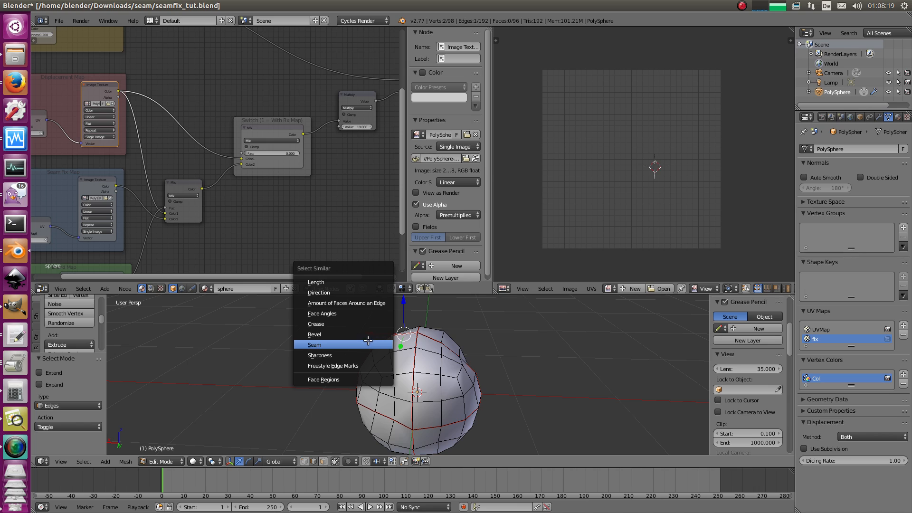
left_click(368, 341)
middle_click_drag(368, 341, 383, 361)
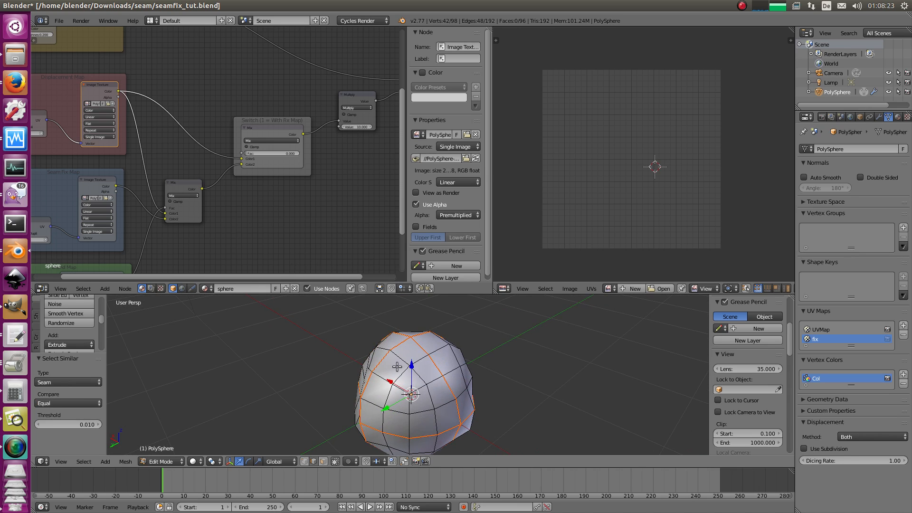
key("ctrl+KP_Add")
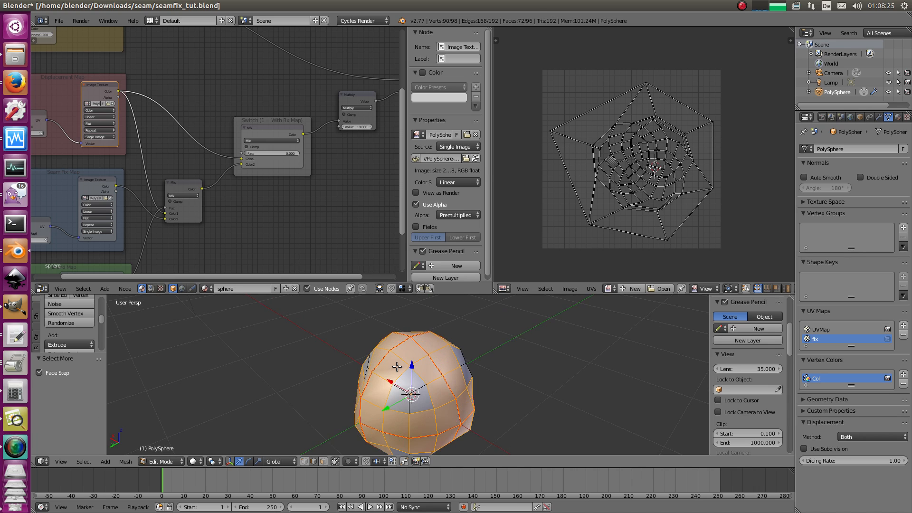
Step: Clear the seams from all edges in the grown selection around the sphere
middle_click_drag(424, 354, 475, 363)
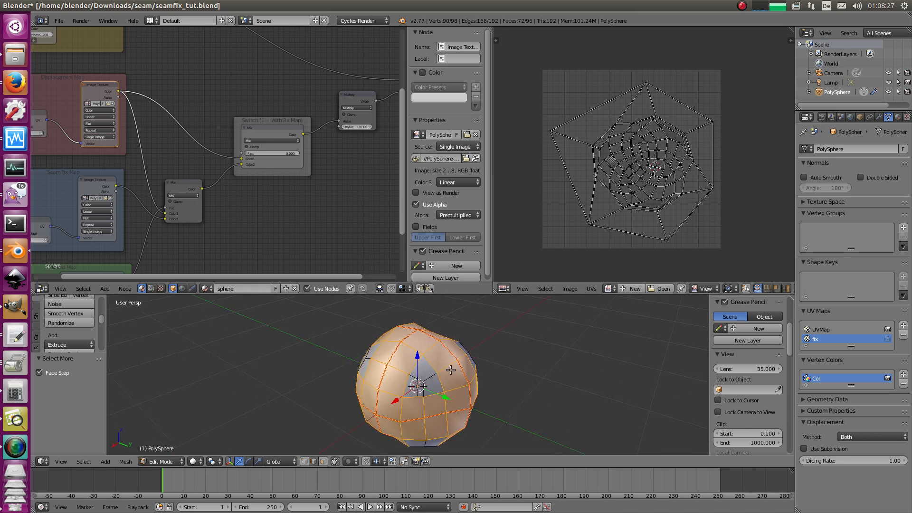
key("ctrl+e")
left_click(428, 347)
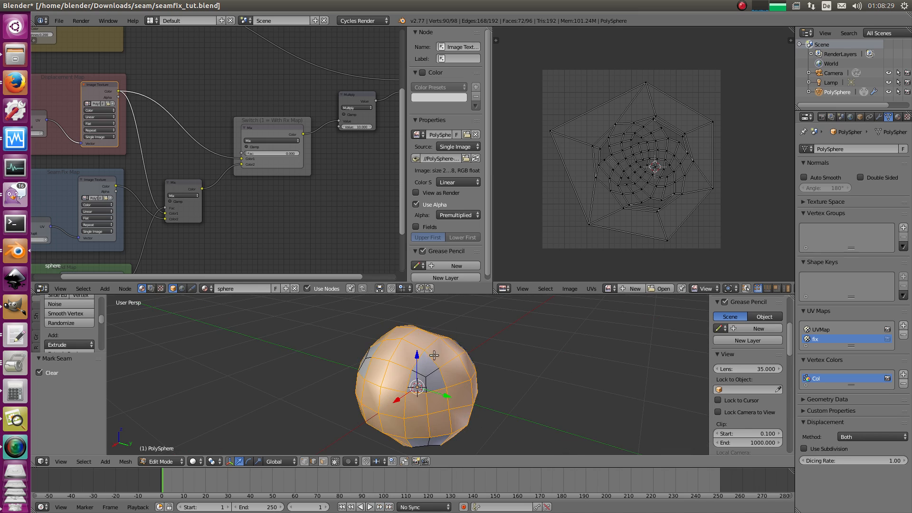
Step: Select the boundary loop of the selected faces, mark it as the new seams, and deselect everything
middle_click_drag(485, 369, 450, 367)
key("ctrl+e")
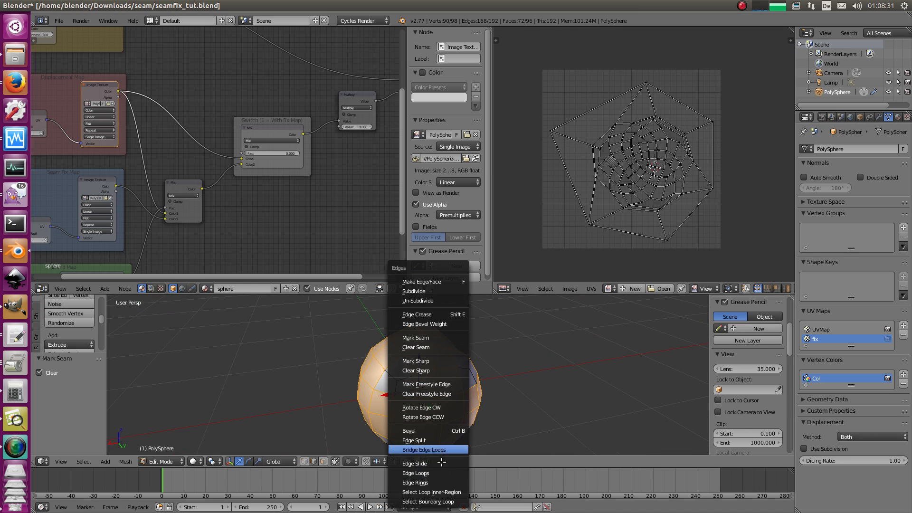
left_click(427, 501)
middle_click_drag(447, 385, 418, 383)
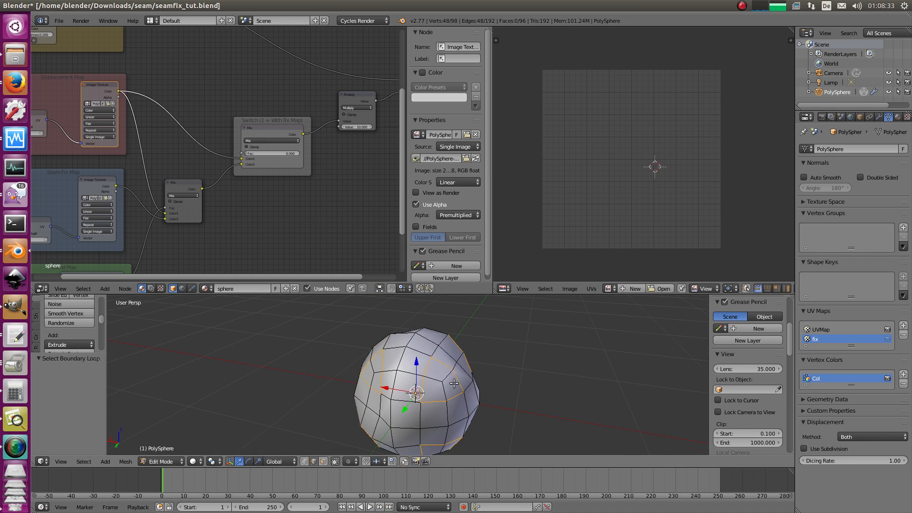
key("ctrl+e")
left_click(411, 219)
key("a")
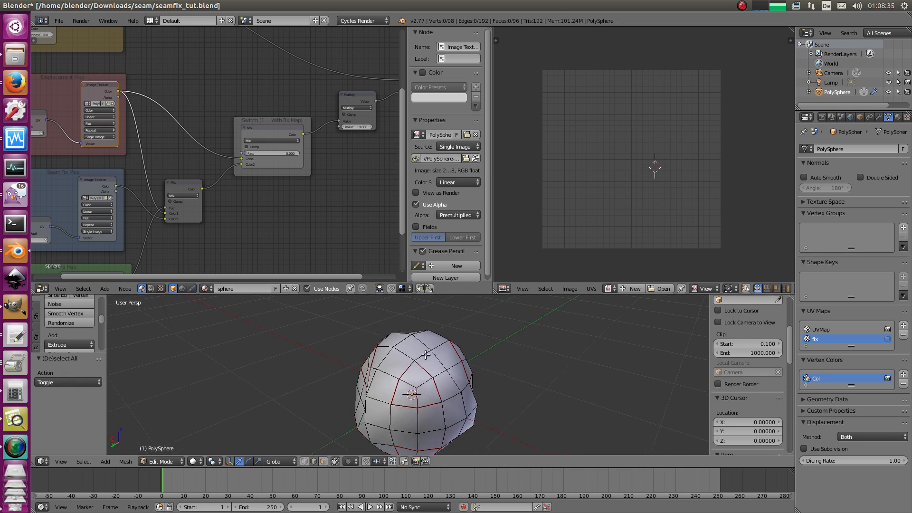
Step: In face selection mode, select the large region linked to one face with Seam as the delimiter, and inspect it around the sphere
right_click(431, 360)
key("ctrl+Tab")
left_click(430, 361)
key("ctrl+l")
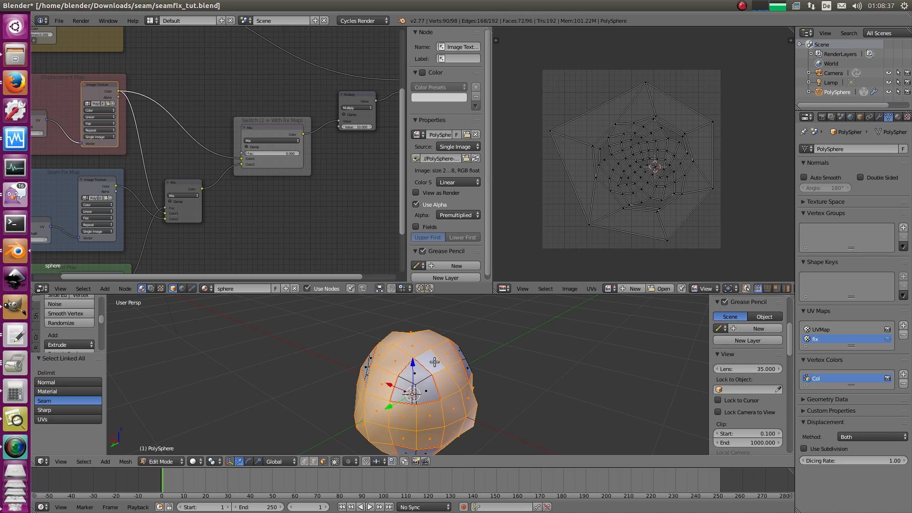
middle_click_drag(494, 328, 382, 366)
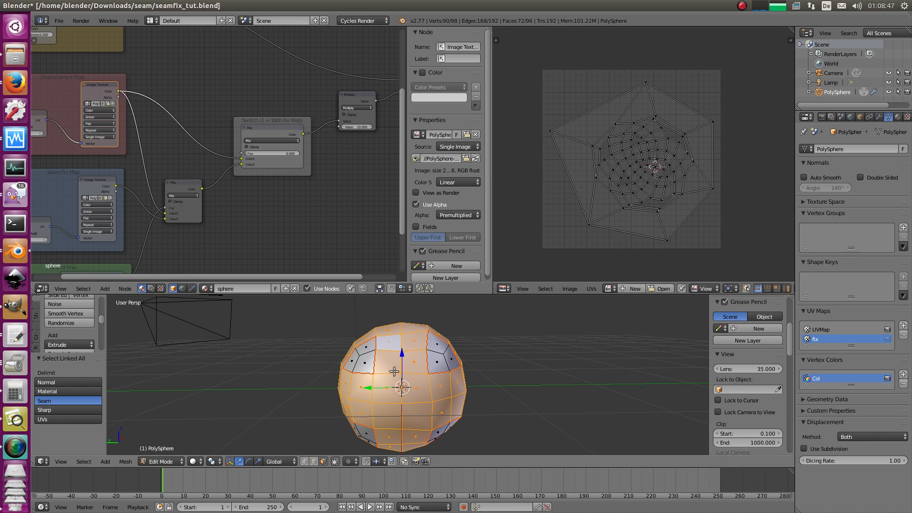
middle_click_drag(452, 339, 373, 327)
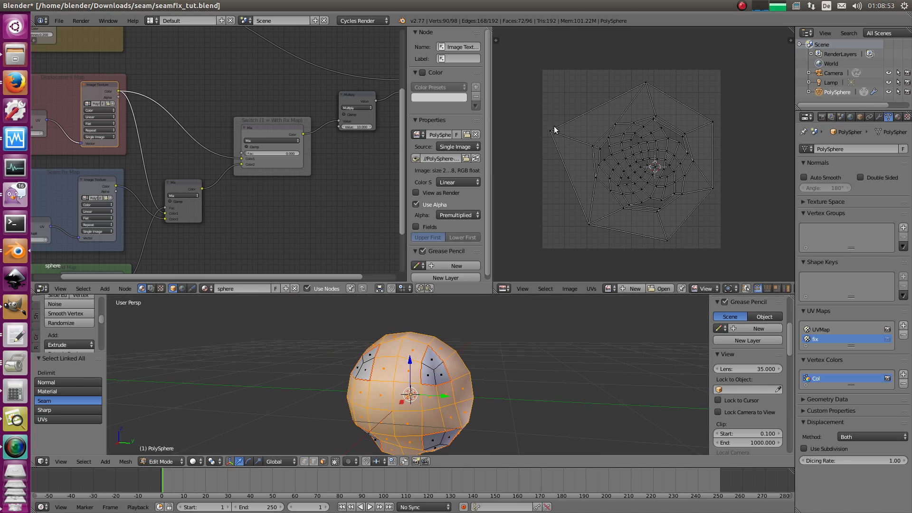
middle_click_drag(442, 342, 434, 326)
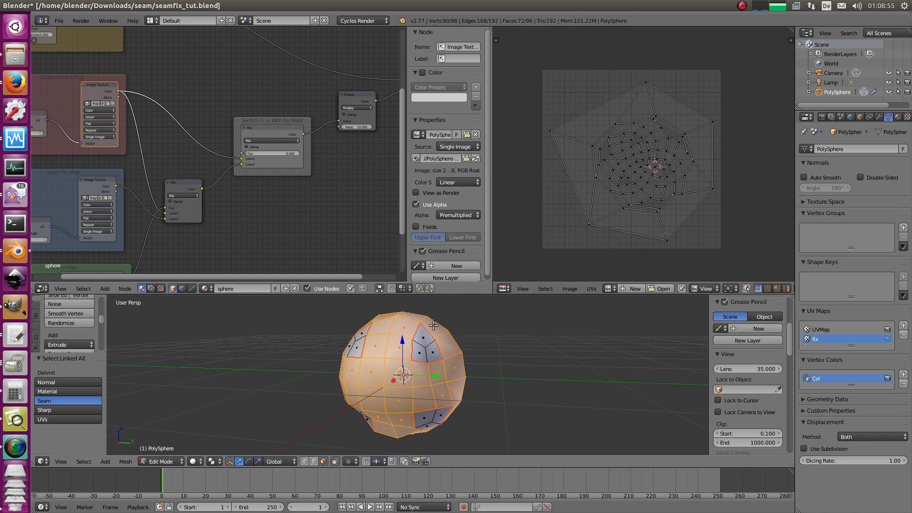
middle_click_drag(456, 361, 399, 367)
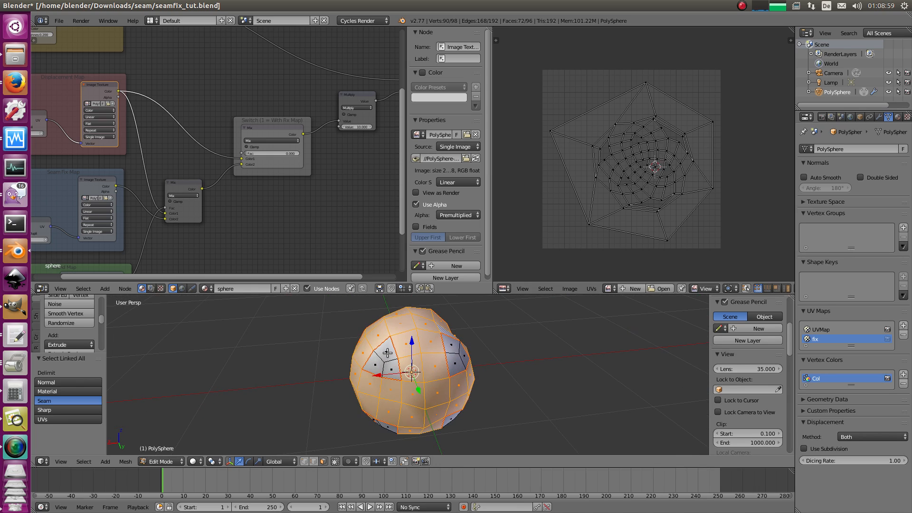
Step: Invert the selection to the small leftover face patches and examine their islands in the UV layout
key("w")
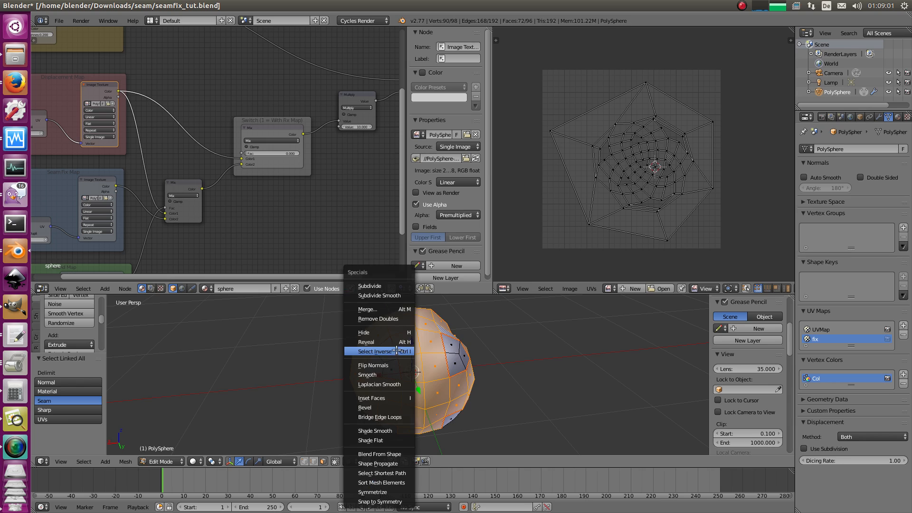
left_click(396, 351)
middle_click_drag(699, 90, 648, 81)
middle_click_drag(648, 81, 621, 90)
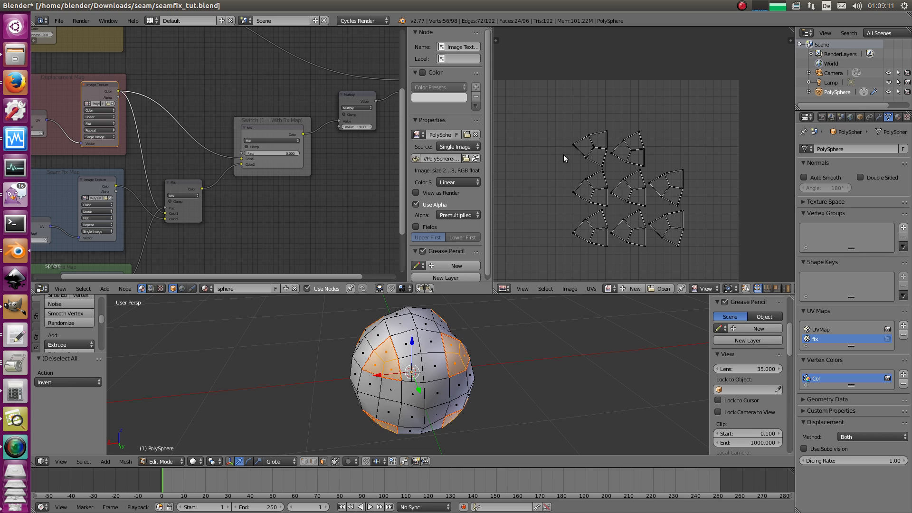
scroll(701, 158, "down", 2)
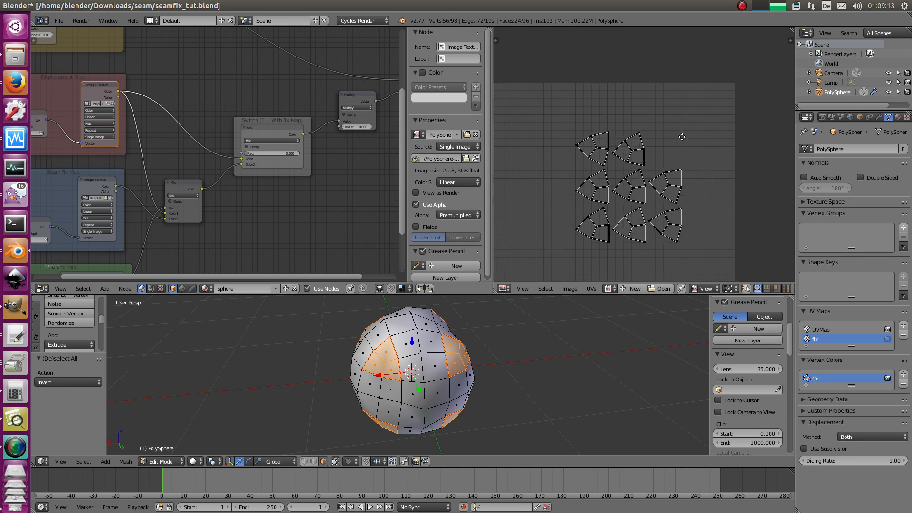
scroll(625, 166, "down", 3)
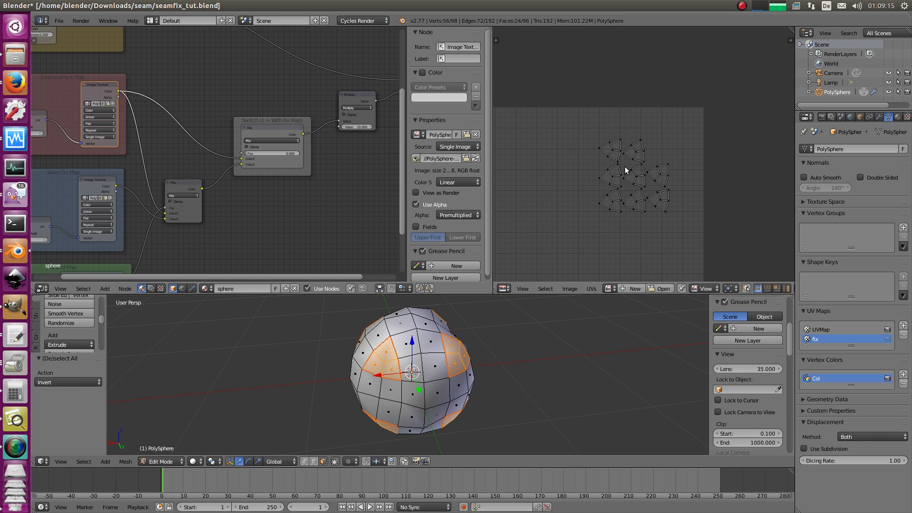
Step: Select the whole mesh, box-select the small packed patch islands in the UV layout, and try scaling them
left_click(474, 386)
key("a")
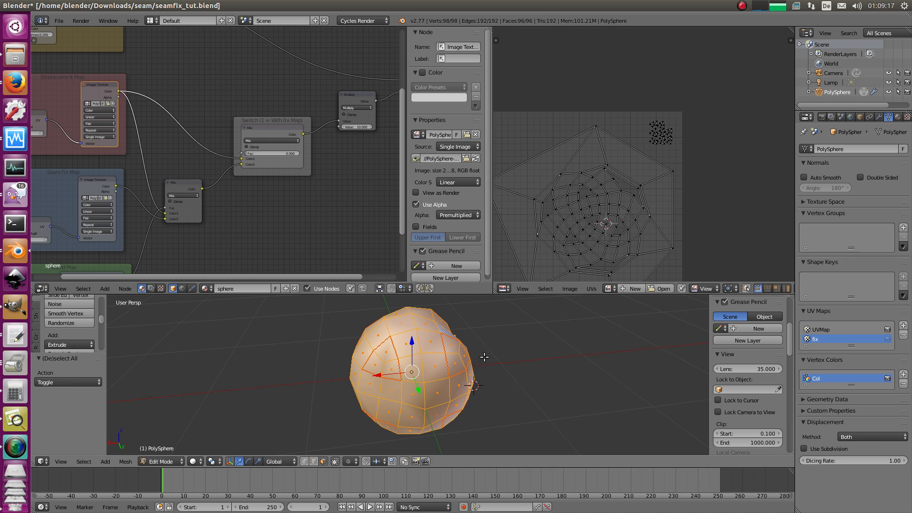
key("b")
left_click_drag(643, 109, 688, 147)
key("s")
right_click(694, 162)
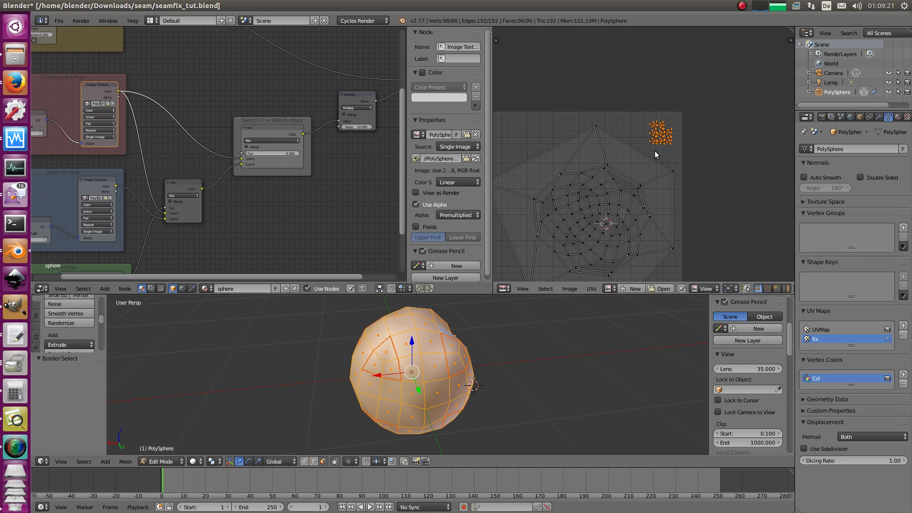
Step: Look over the complete fix UV layout, deselect the whole mesh, and return to Object Mode
middle_click_drag(656, 152, 690, 101)
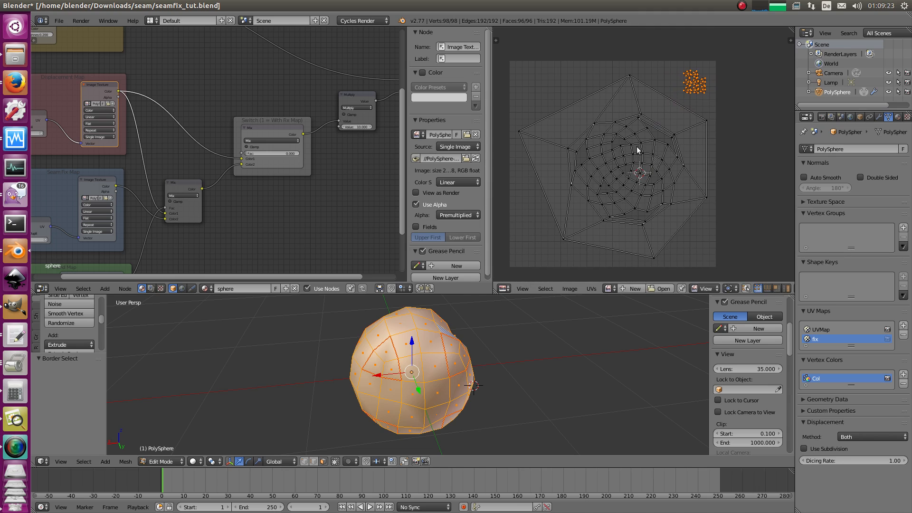
scroll(472, 385, "down", 3)
key("Tab")
middle_click_drag(475, 383, 410, 350)
key("Tab")
key("a")
key("Tab")
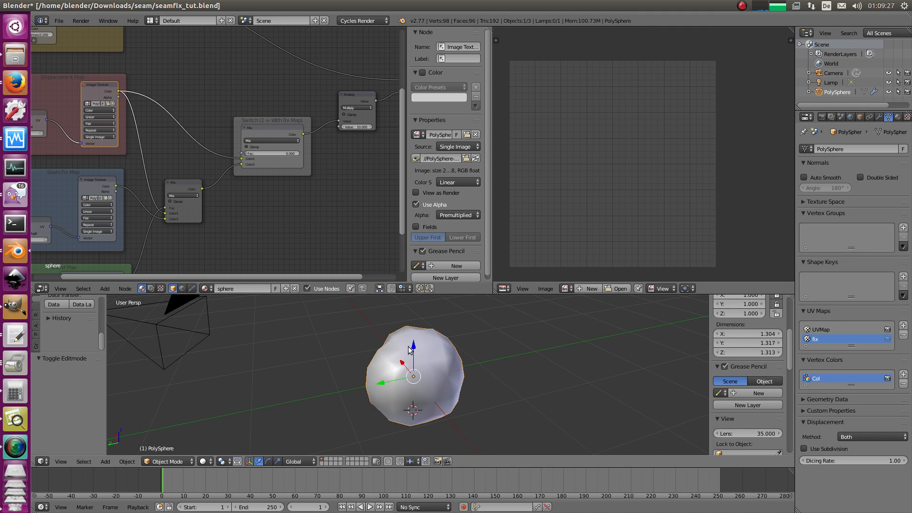
Step: Switch to ZBrush and make the PolySphere_fix subtool active
left_click(15, 138)
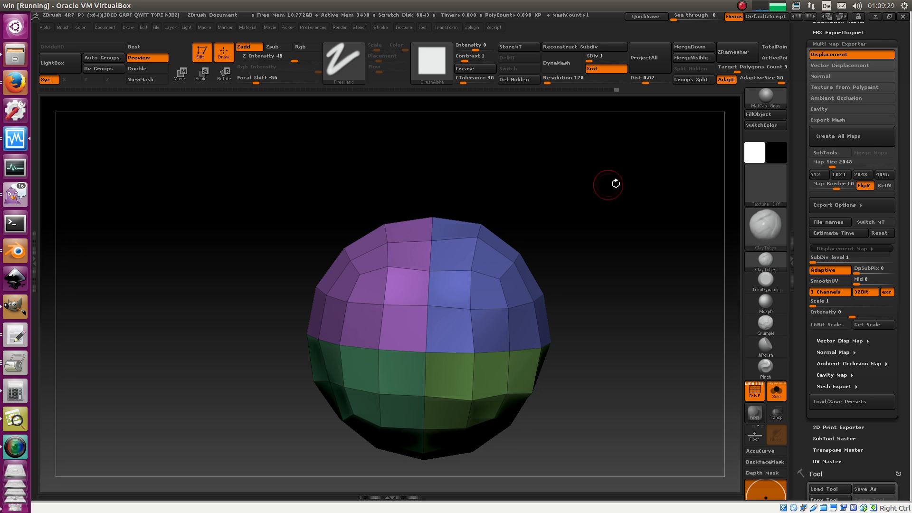
left_click_drag(615, 183, 703, 166)
left_click_drag(902, 104, 891, 29)
left_click_drag(826, 368, 836, 245)
left_click(830, 235)
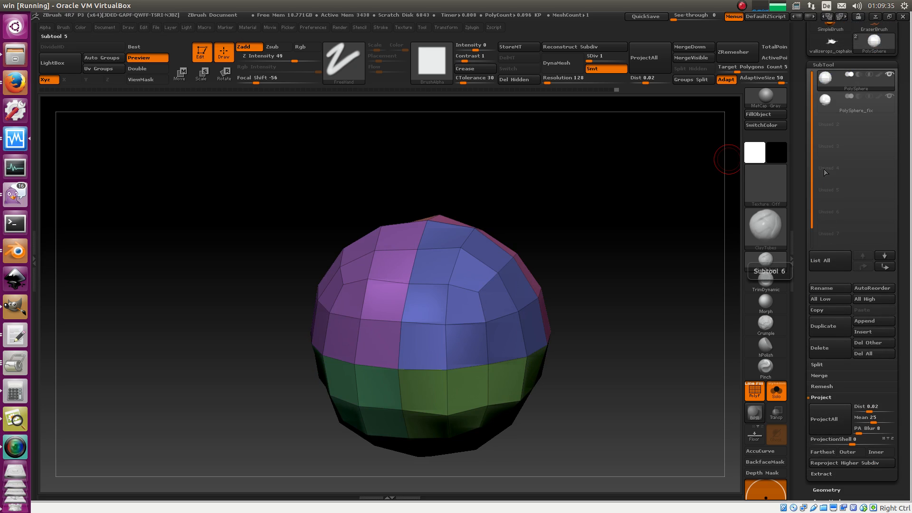
mouse_move(684, 185)
left_mouse_down()
mouse_move(602, 257)
mouse_move(643, 198)
mouse_move(651, 252)
mouse_move(634, 291)
mouse_move(667, 323)
left_mouse_up()
left_click(833, 100)
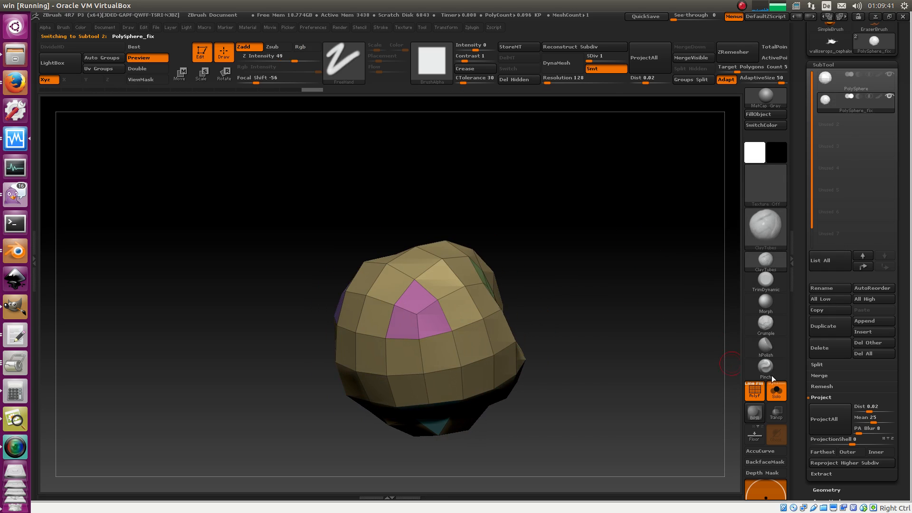
Step: Regroup PolySphere_fix into polygroups with Auto Groups With UV and inspect the groups around the mesh
left_click_drag(803, 384, 805, 293)
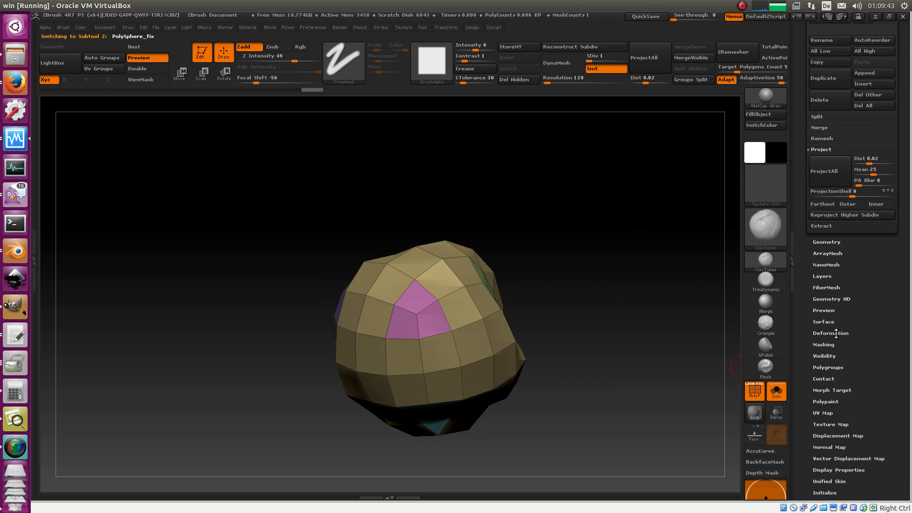
left_click(828, 367)
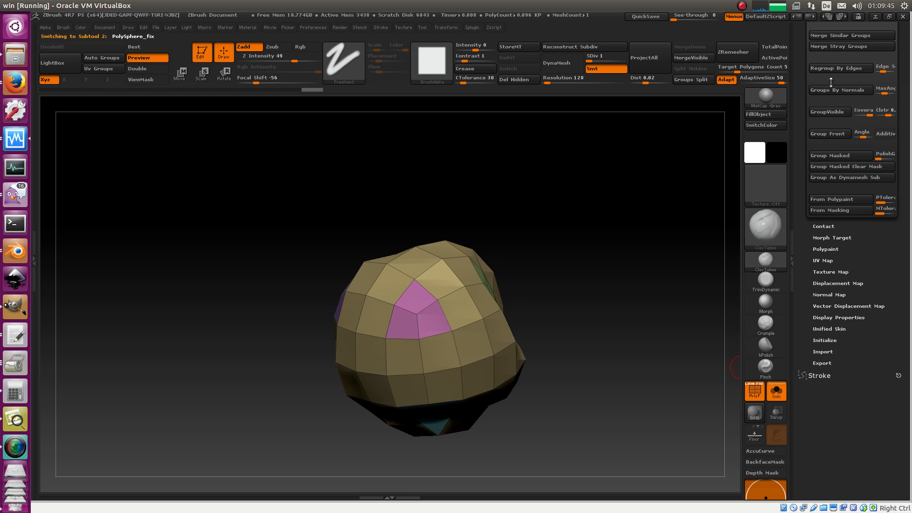
left_click_drag(802, 88, 791, 142)
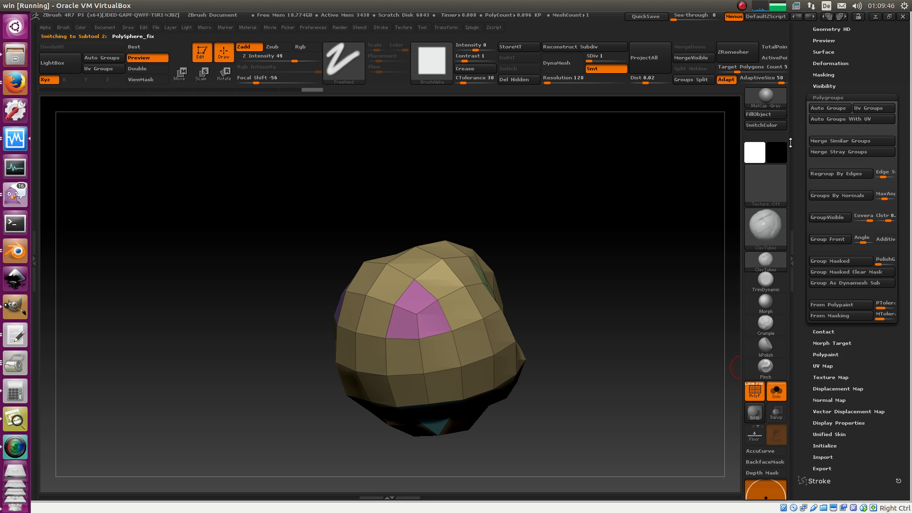
left_click(839, 118)
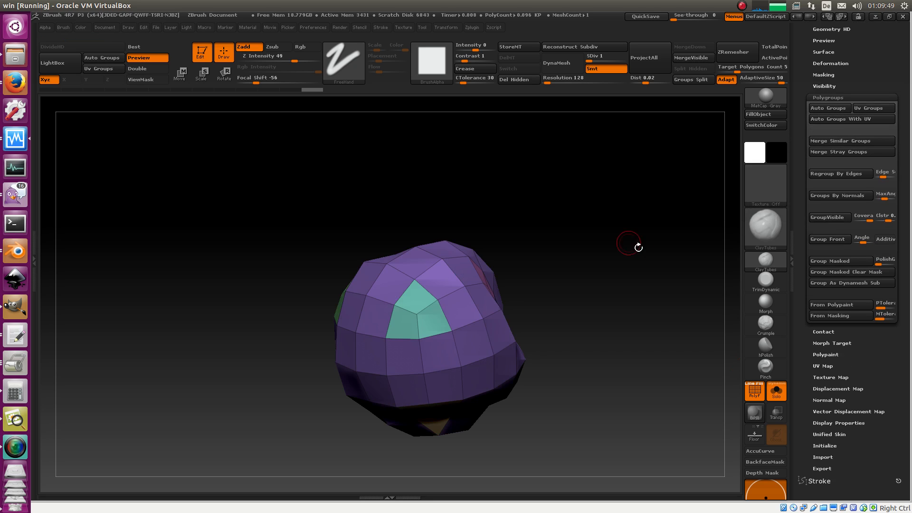
left_click_drag(637, 244, 564, 274)
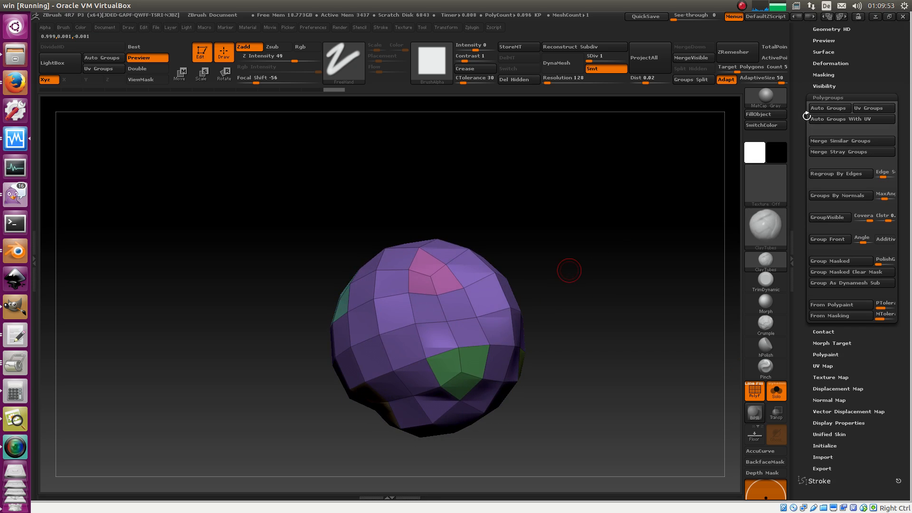
Step: Examine the Multi Map Exporter's map size, border and displacement settings along with the regrouped fix mesh
left_click_drag(829, 130, 828, 218)
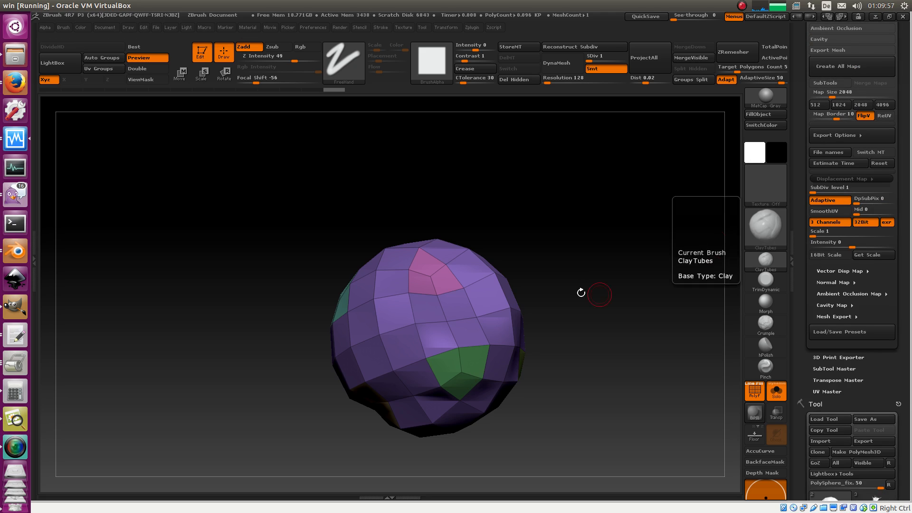
left_click_drag(585, 292, 618, 301)
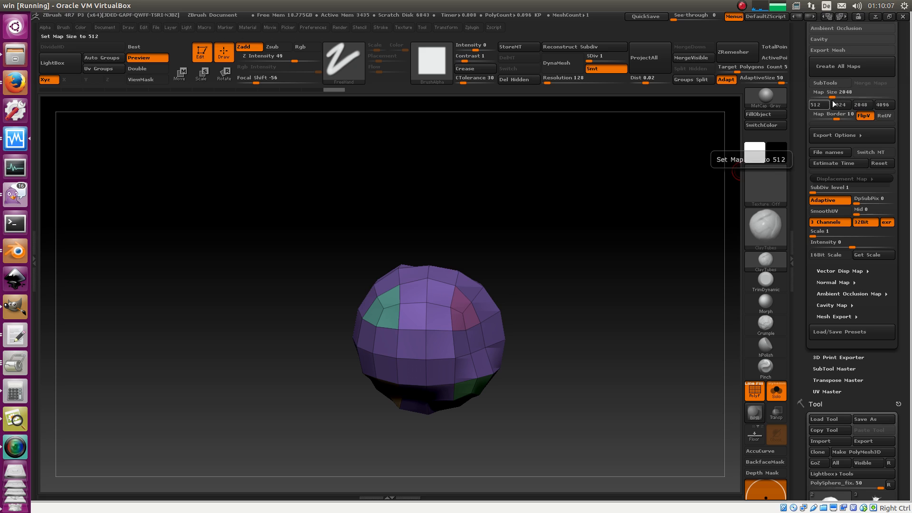
left_click_drag(570, 249, 611, 256)
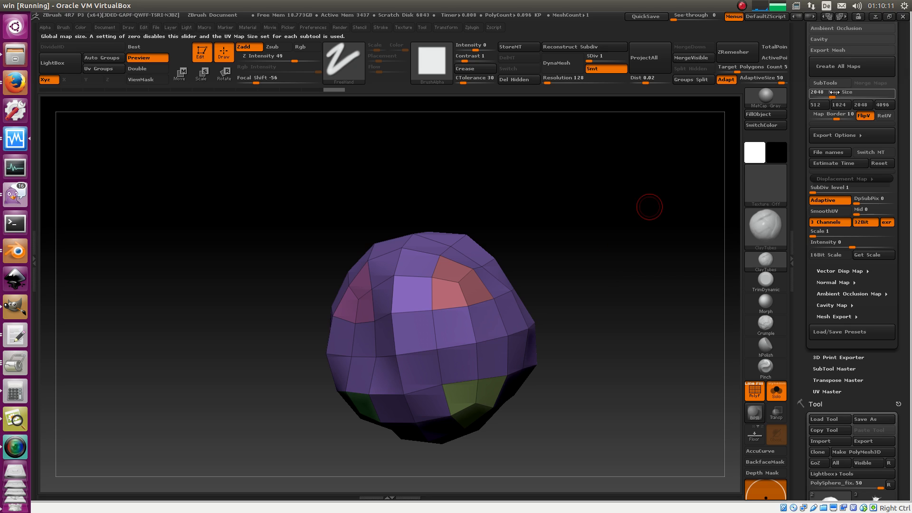
left_click_drag(582, 218, 623, 277)
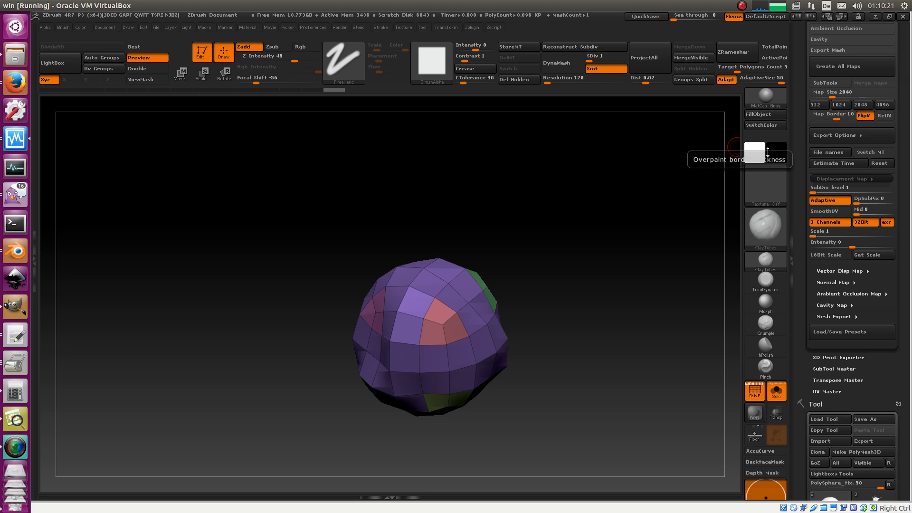
left_click_drag(566, 252, 606, 295)
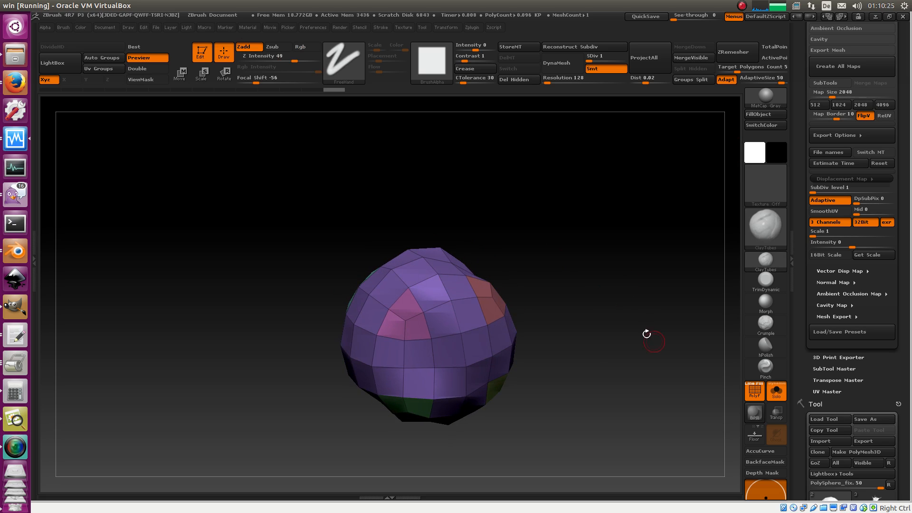
Step: Switch to Blender and examine the displacement map and Seam Fix Map nodes of the sphere material
left_click(14, 251)
scroll(256, 136, "up", 4)
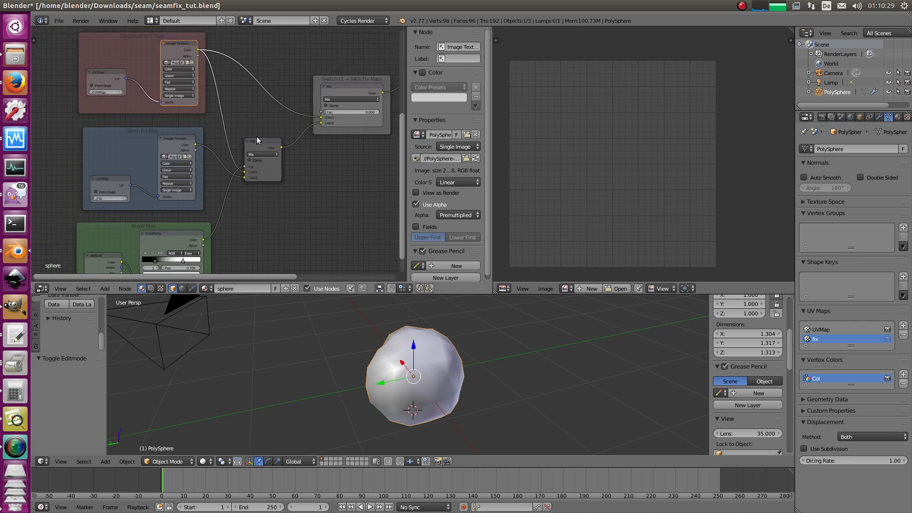
left_click(304, 161)
middle_click_drag(304, 161, 268, 182)
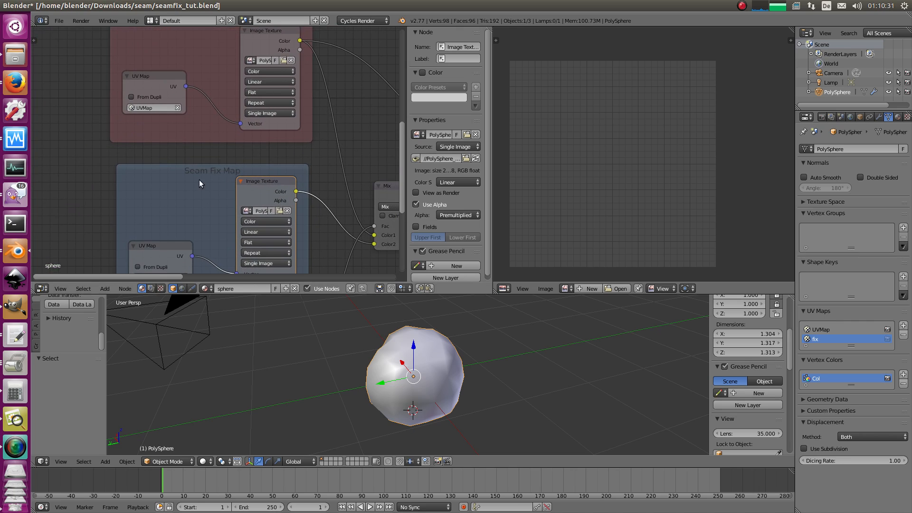
middle_click_drag(272, 141, 236, 187)
middle_click_drag(277, 228, 223, 218)
Step: Disconnect the blend map from the Fac input of the Mix node that combines the displacement and seam fix maps
left_click_drag(279, 228, 282, 215)
left_click_drag(257, 251, 235, 266)
middle_click_drag(266, 235, 318, 183)
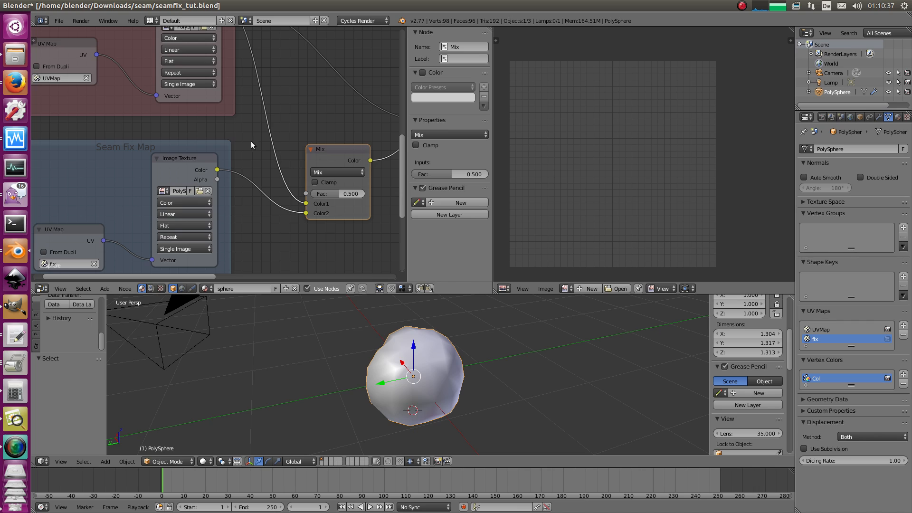
scroll(251, 141, "down", 1)
middle_click_drag(125, 174, 154, 181)
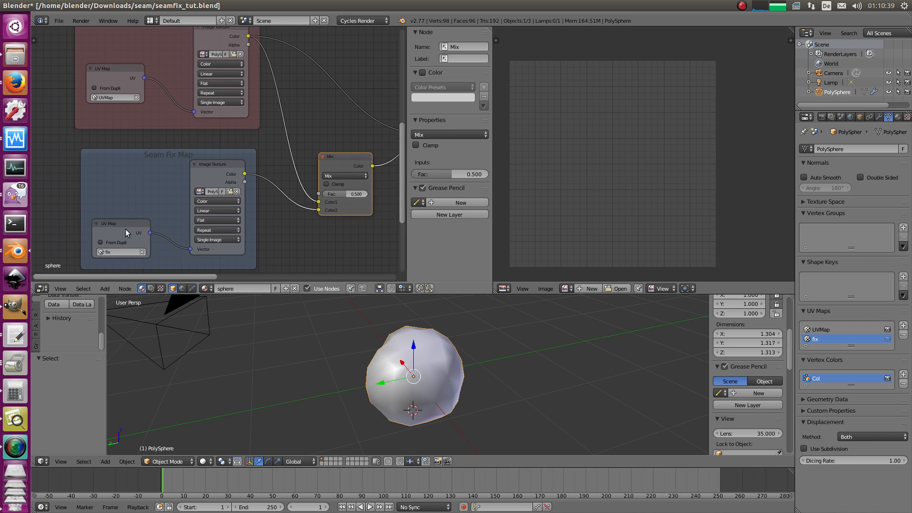
Step: Reposition the UV Map nodes in the Seam Fix Map frame and the frame above it
mouse_move(125, 229)
left_mouse_down()
mouse_move(132, 224)
mouse_move(119, 230)
left_mouse_up()
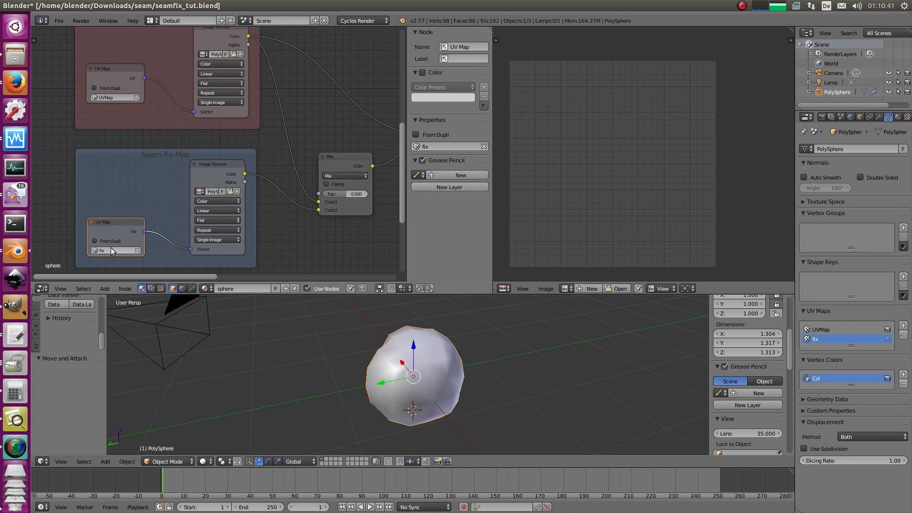
left_click(119, 70)
left_click_drag(118, 70, 119, 79)
Step: Move the Mix node that combines the displacement and seam fix maps slightly upward and set its Fac to 0
middle_click_drag(319, 180, 273, 184)
left_click(297, 169)
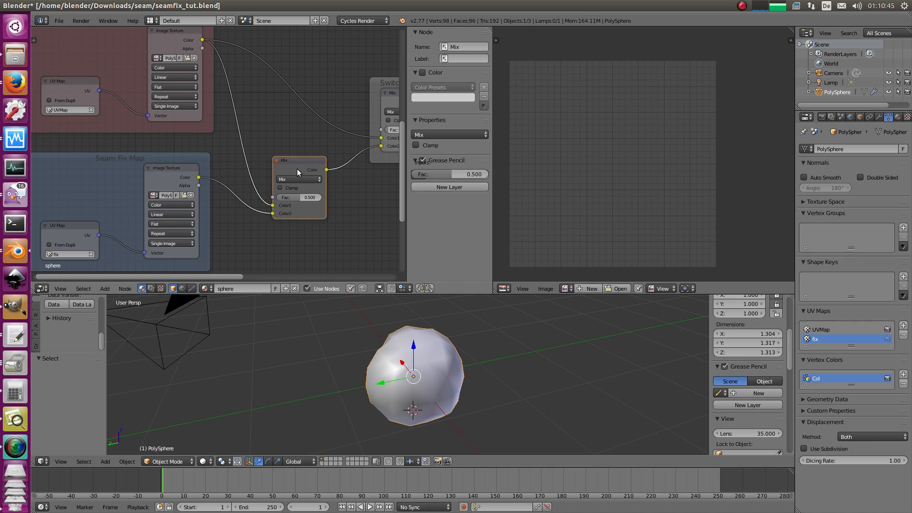
left_click_drag(297, 169, 291, 152)
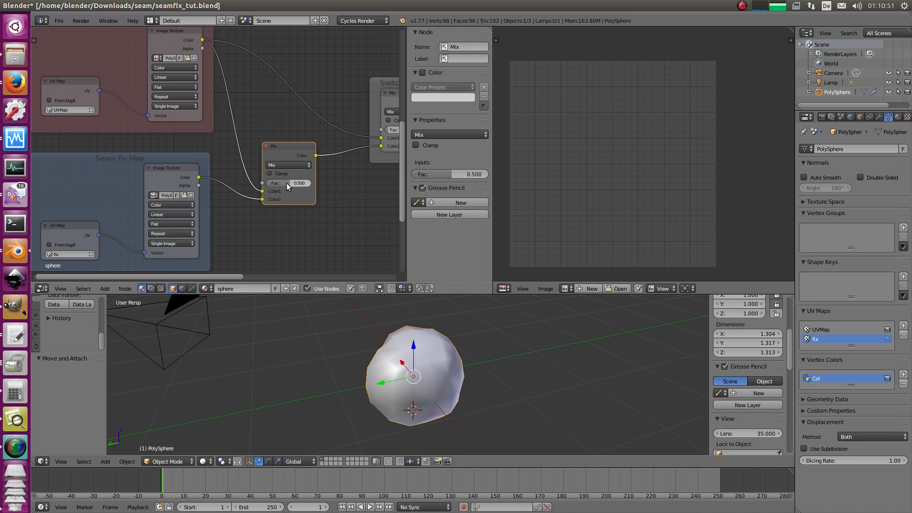
left_click_drag(286, 184, 242, 199)
Step: Enter Edit Mode on PolySphere, make UVMap the active UV map, and mark seams from its UV islands
scroll(426, 379, "up", 2)
middle_click_drag(416, 391, 426, 351)
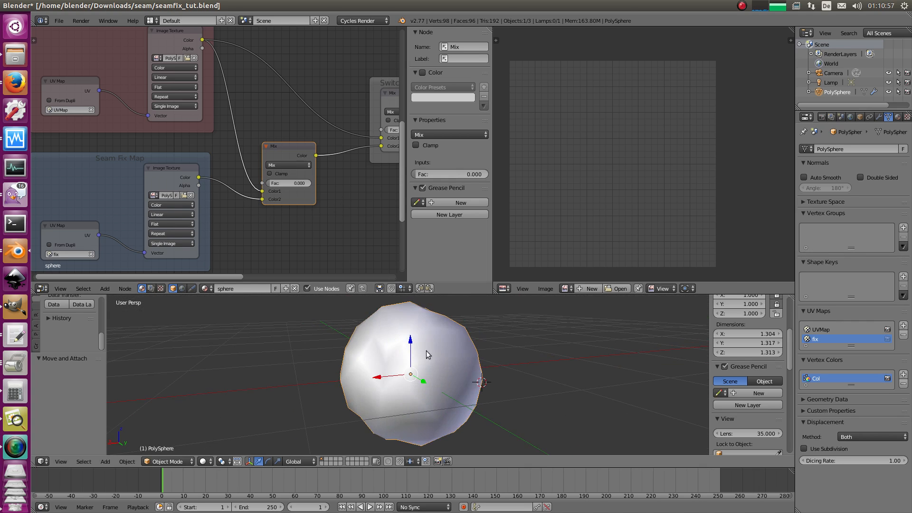
key("Tab")
key("a")
key("a")
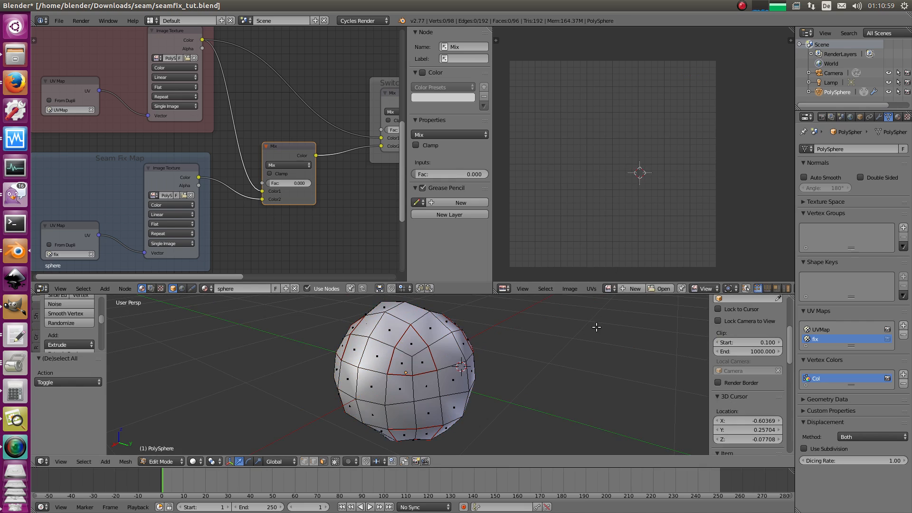
left_click(592, 289)
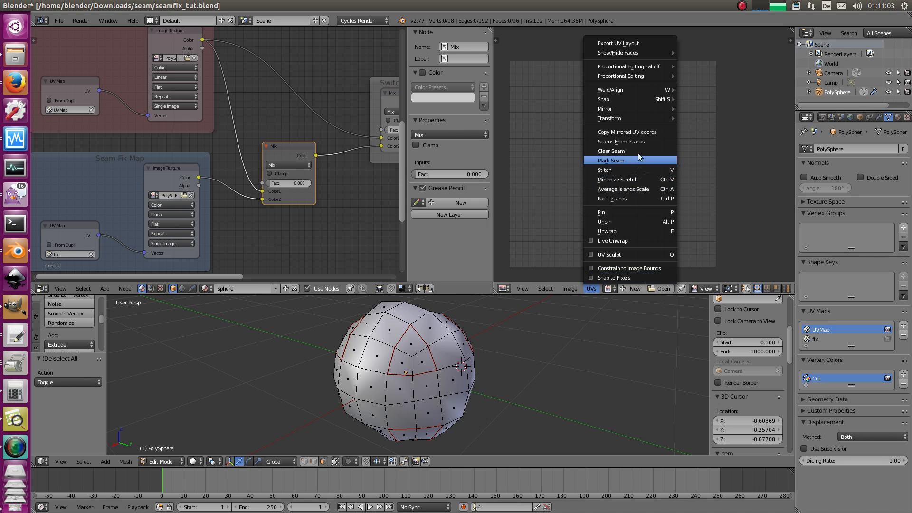
left_click(642, 141)
Step: Inspect the marked seams around the sphere and switch from Edit Mode to Vertex Paint mode
mouse_move(441, 342)
middle_mouse_down()
mouse_move(485, 383)
mouse_move(503, 373)
mouse_move(466, 324)
mouse_move(429, 354)
middle_mouse_up()
middle_click_drag(445, 383, 353, 343)
middle_click_drag(400, 360, 396, 328)
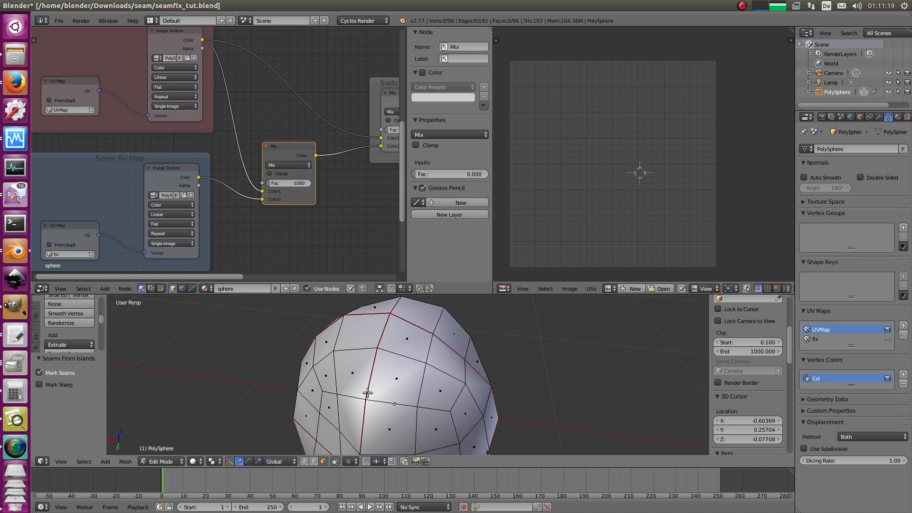
scroll(460, 351, "down", 5)
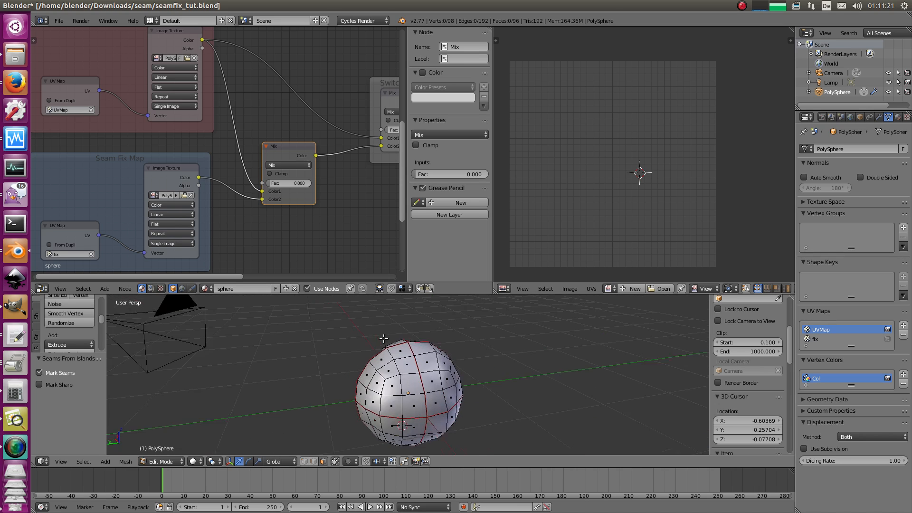
middle_click_drag(432, 414, 429, 373)
scroll(432, 395, "up", 3)
key("Tab")
mouse_move(373, 364)
middle_mouse_down()
mouse_move(375, 380)
mouse_move(476, 364)
middle_mouse_up()
key("v")
middle_click_drag(409, 363, 492, 351)
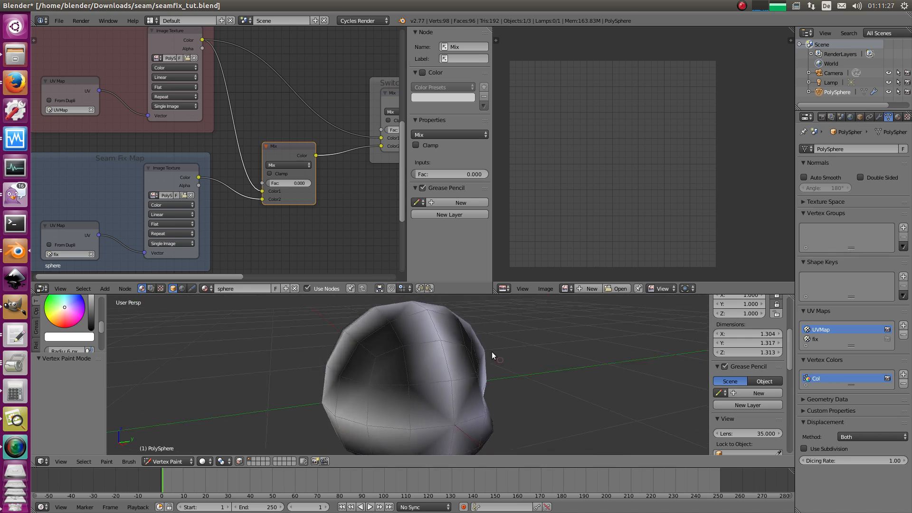
scroll(425, 350, "down", 3)
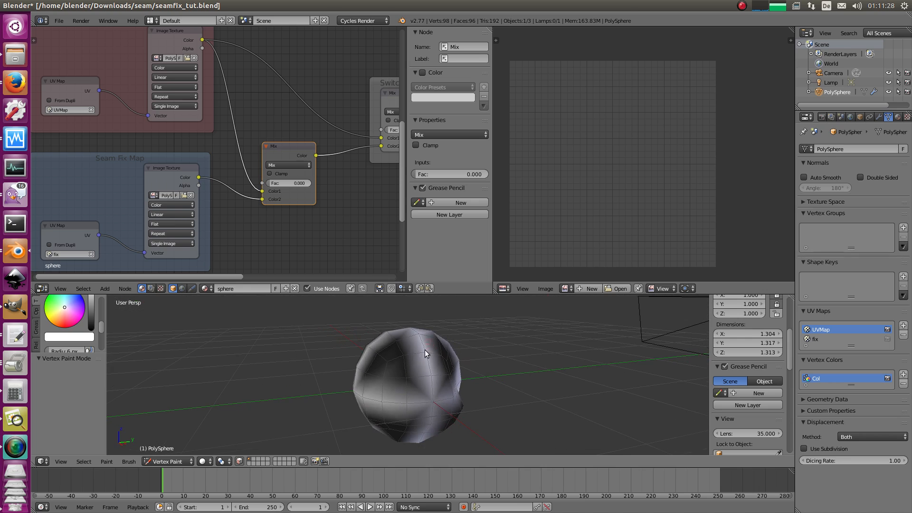
Step: Set the vertex paint colour to black and fill all of the sphere's vertex colors with it
left_click(92, 323)
key("Tab")
key("a")
key("Tab")
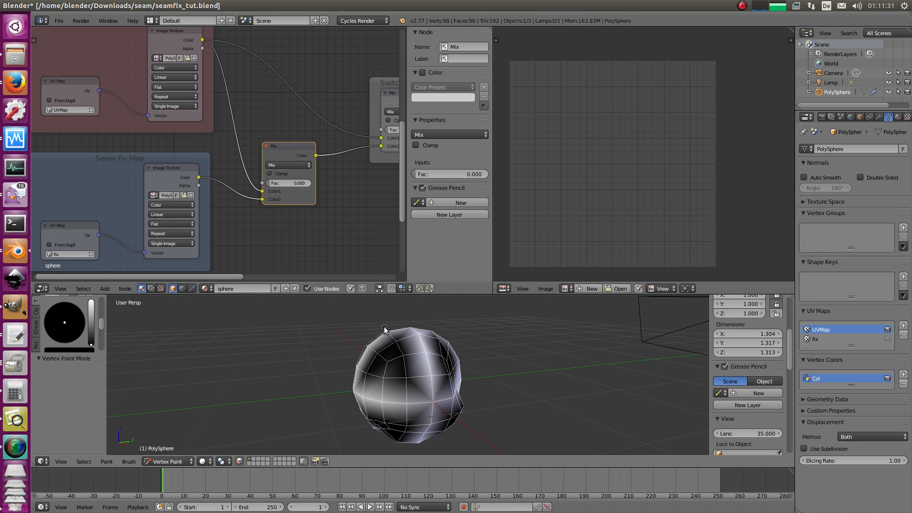
key("shift+k")
key("Tab")
key("a")
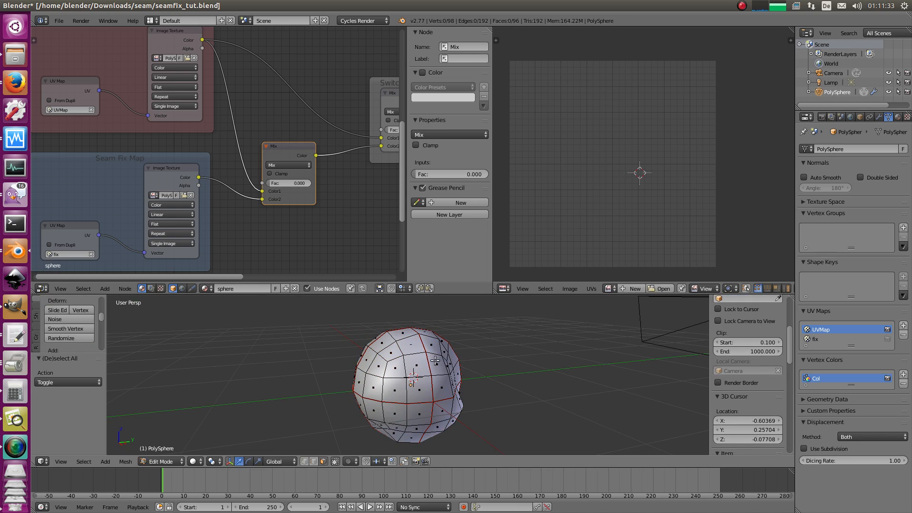
key("Tab")
middle_click_drag(294, 364, 342, 370)
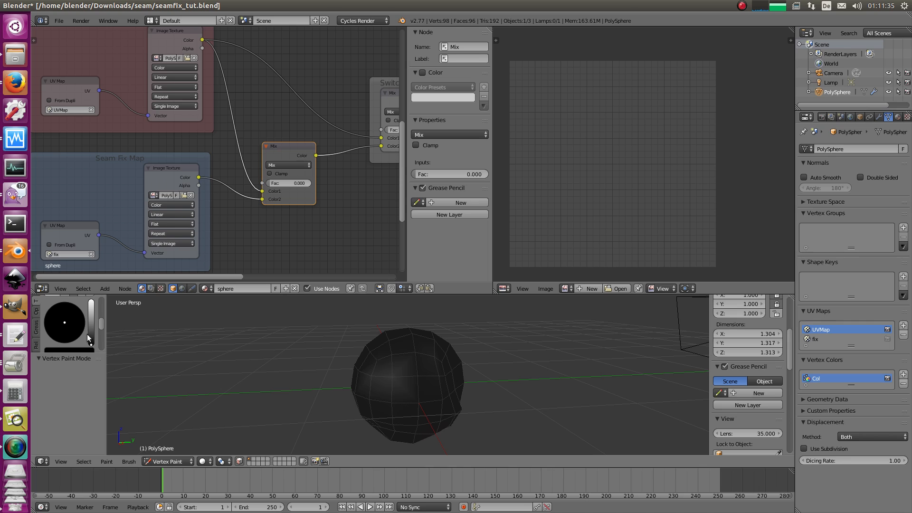
Step: Inspect the seams in Edit Mode, select the entire PolySphere mesh, and enlarge the tool shelf area
left_click(70, 331)
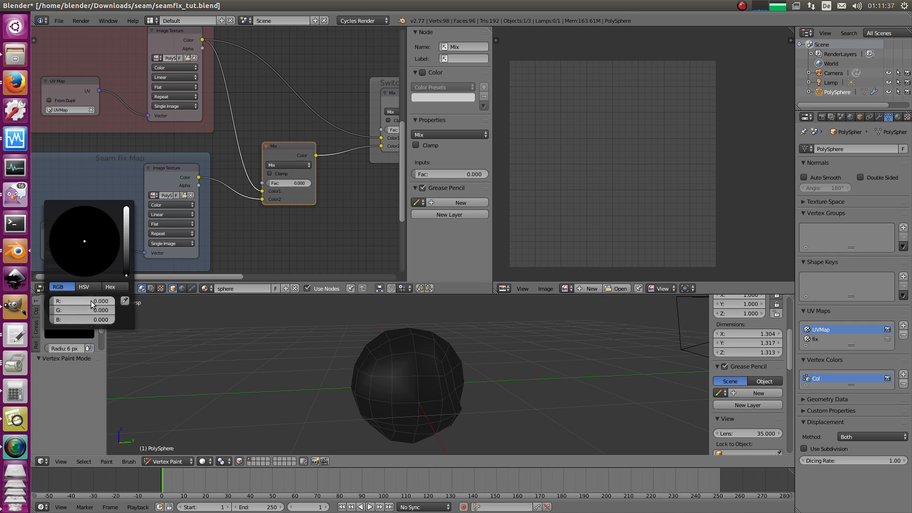
key("Tab")
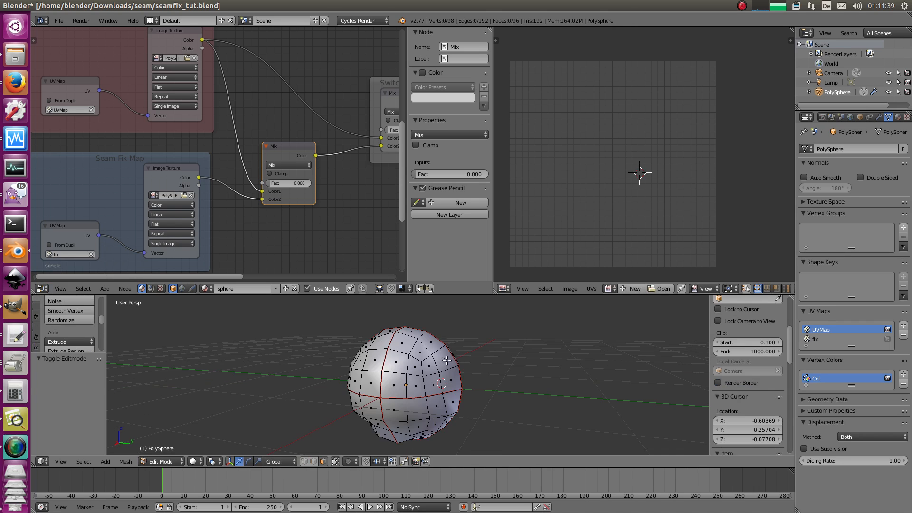
key("a")
key("KP_Decimal")
key("a")
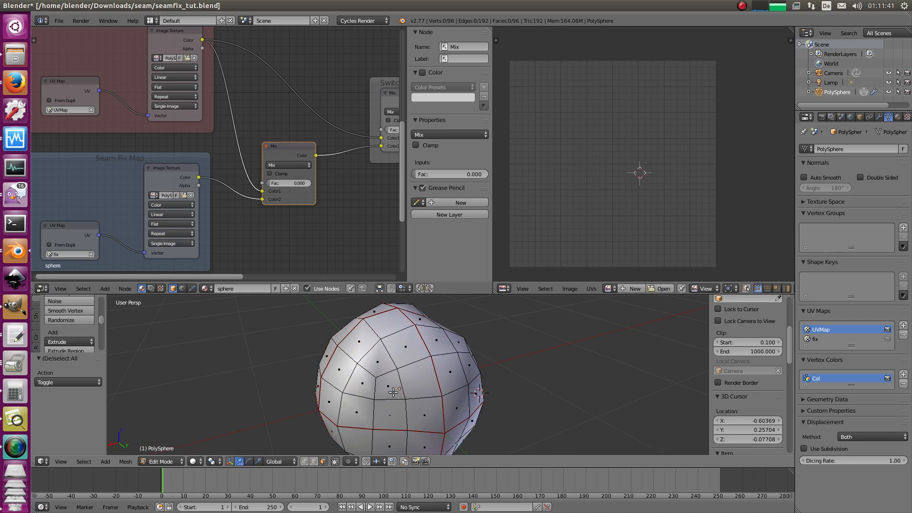
middle_click_drag(417, 357, 335, 362)
key("a")
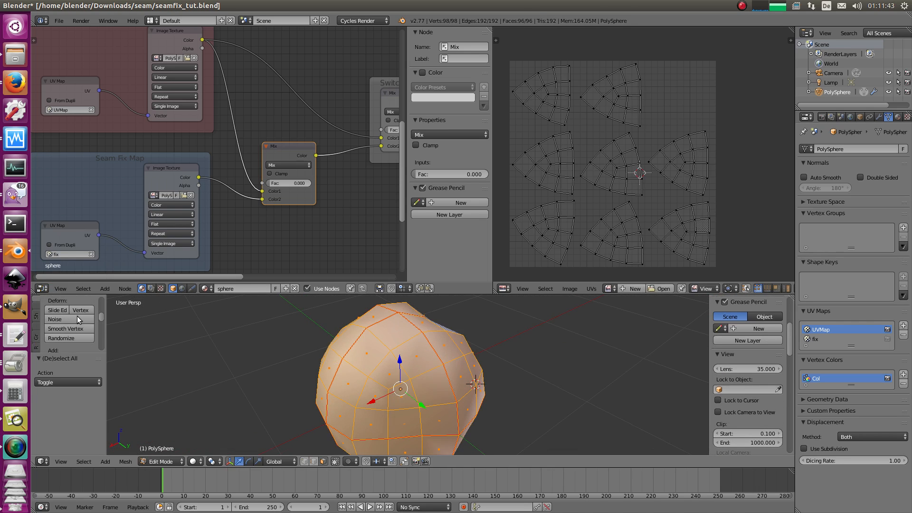
scroll(74, 327, "up", 5)
left_click_drag(76, 352, 75, 409)
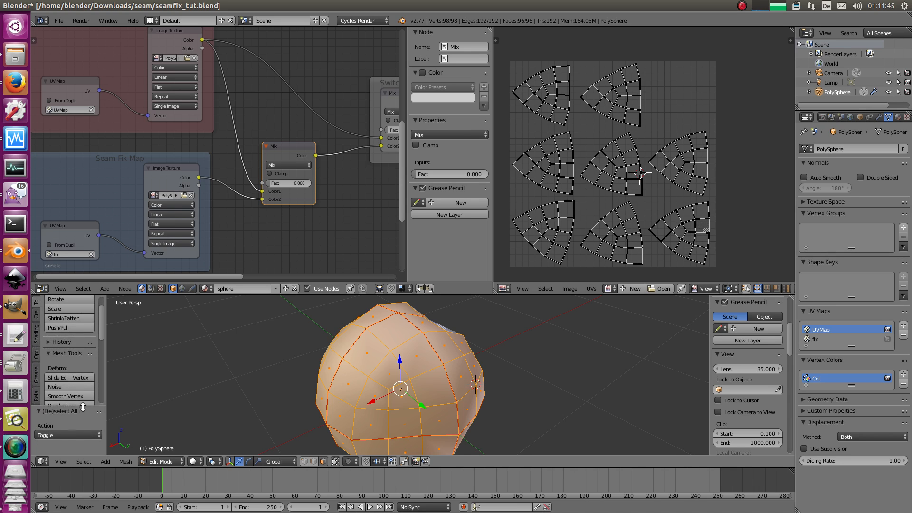
scroll(74, 381, "up", 2)
Step: Return to Vertex Paint mode and set the brush colour to white, with R, G and B at 1.000
key("v")
mouse_move(379, 347)
middle_mouse_down()
mouse_move(437, 363)
mouse_move(332, 361)
middle_mouse_up()
scroll(75, 336, "down", 3)
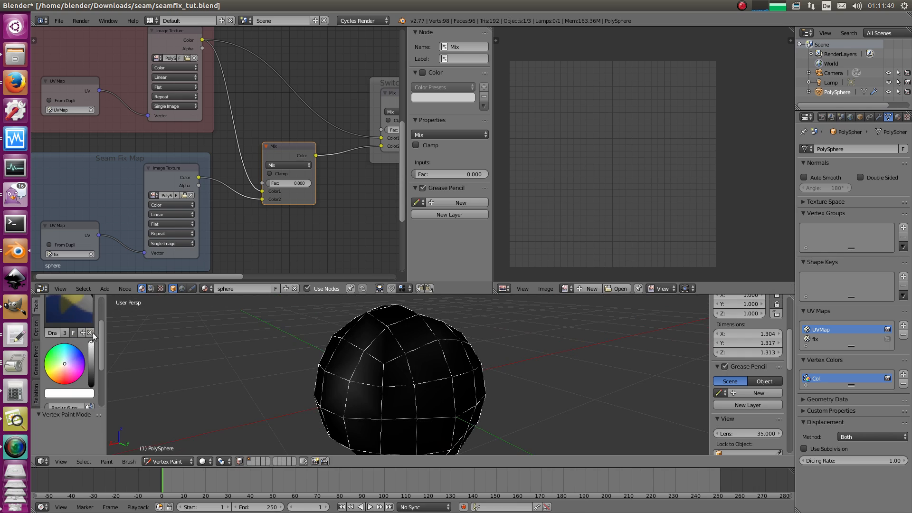
key("ctrl+v")
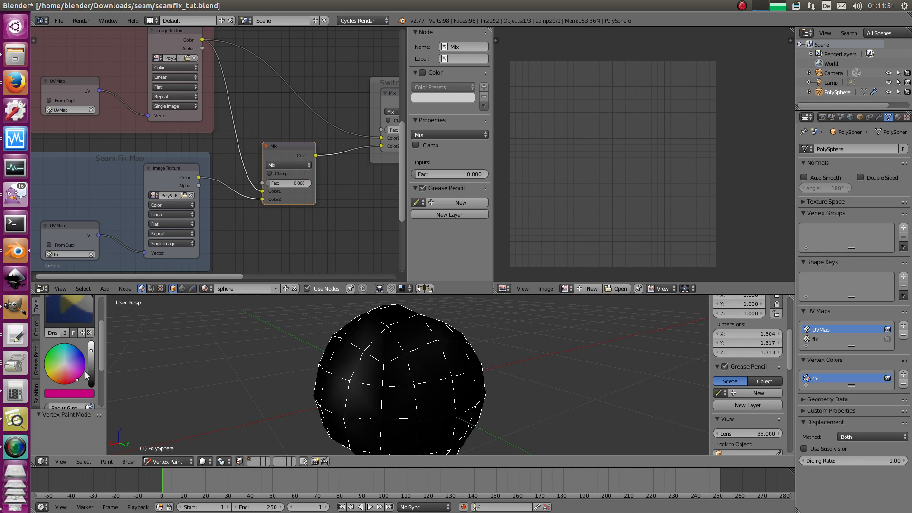
left_click(90, 393)
key("ctrl+v")
key("ctrl+v")
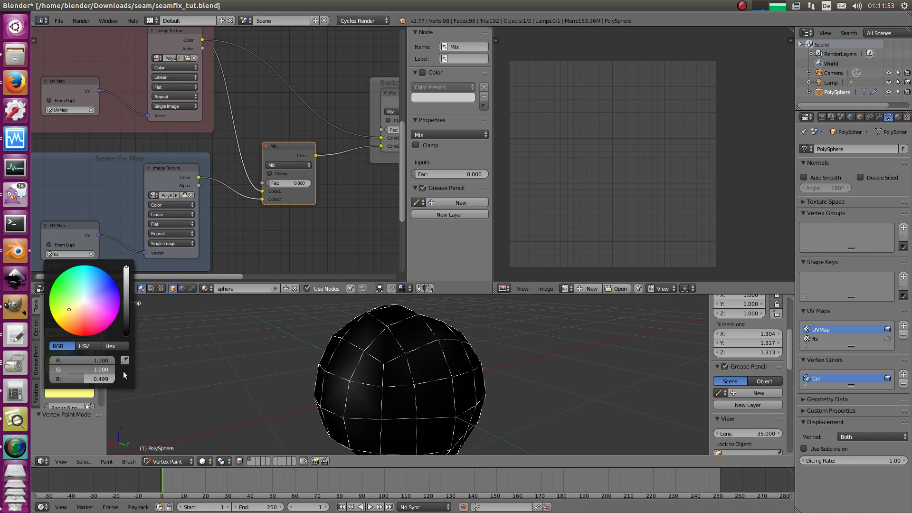
left_click(98, 360)
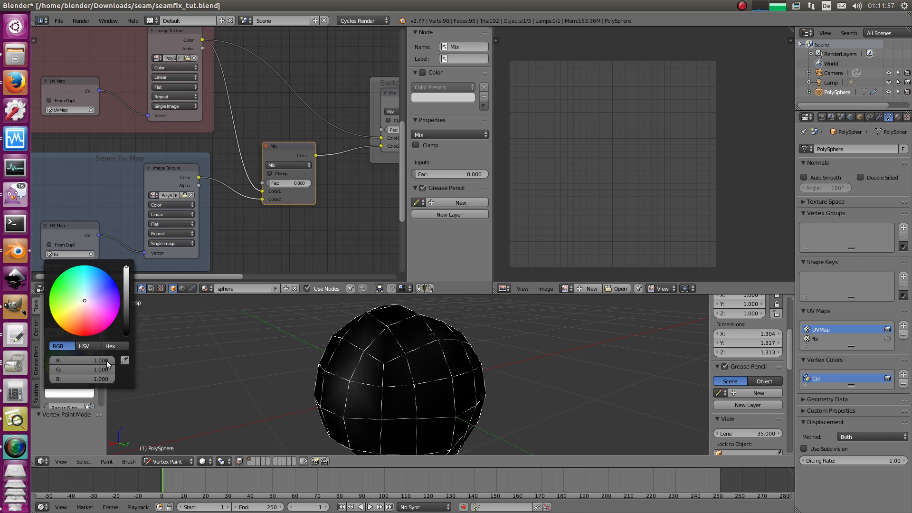
key("Return")
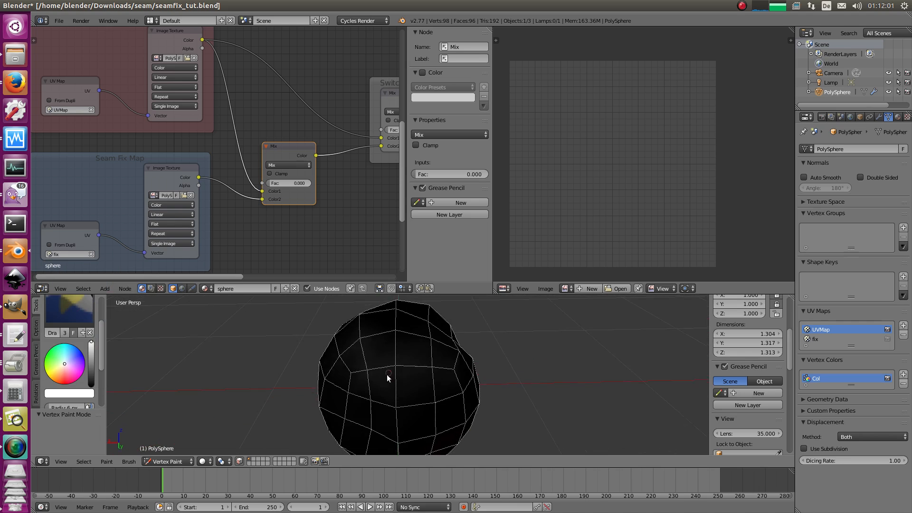
Step: Locate the seams in Edit Mode and paint the seam vertices near the top of the sphere white
key("Tab")
mouse_move(390, 344)
middle_mouse_down()
mouse_move(417, 360)
mouse_move(409, 363)
middle_mouse_up()
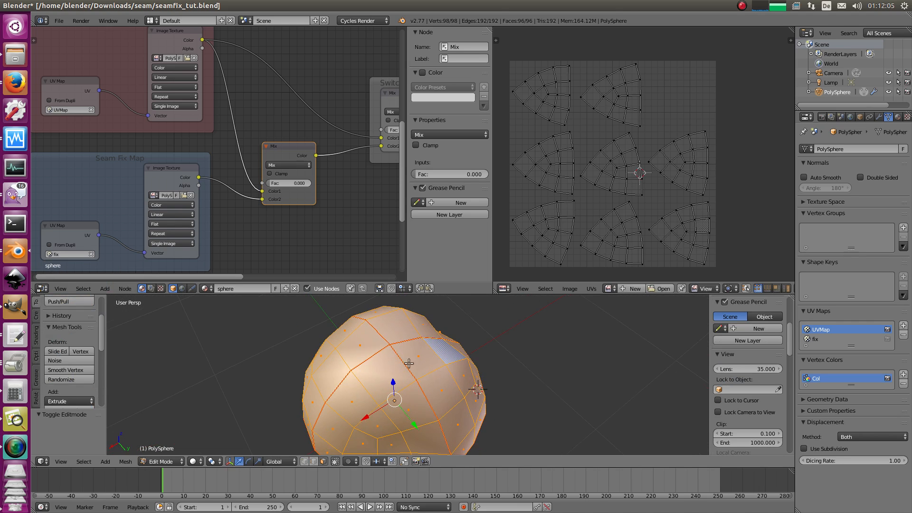
scroll(399, 356, "up", 2)
key("Tab")
left_click_drag(379, 325, 378, 326)
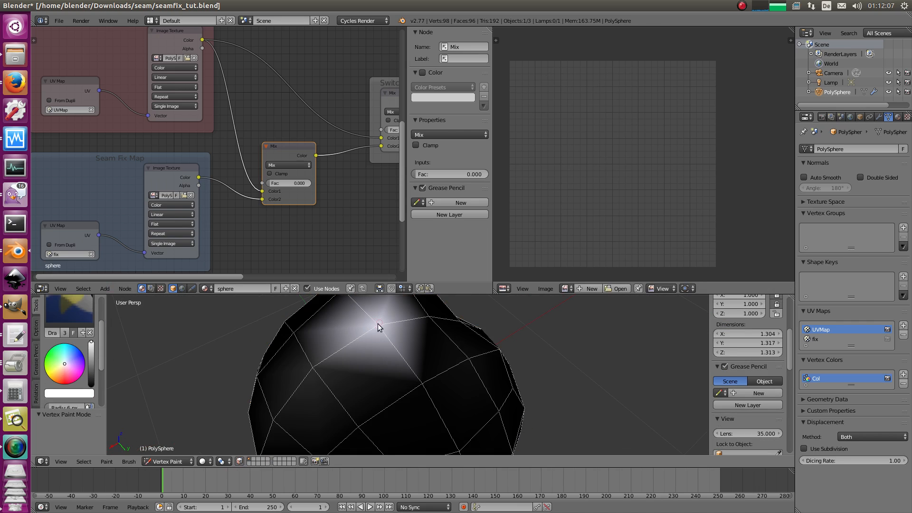
middle_click_drag(418, 395, 399, 362)
left_click_drag(399, 362, 416, 377)
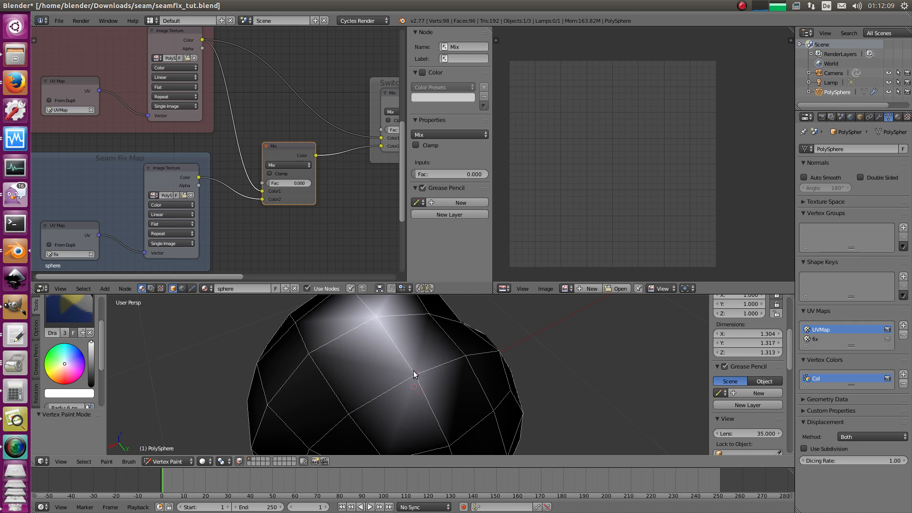
middle_click_drag(415, 377, 405, 365)
left_click_drag(405, 365, 413, 371)
Step: Extend the white vertex paint down the vertical seam toward the middle of the sphere
middle_click_drag(404, 362, 412, 398)
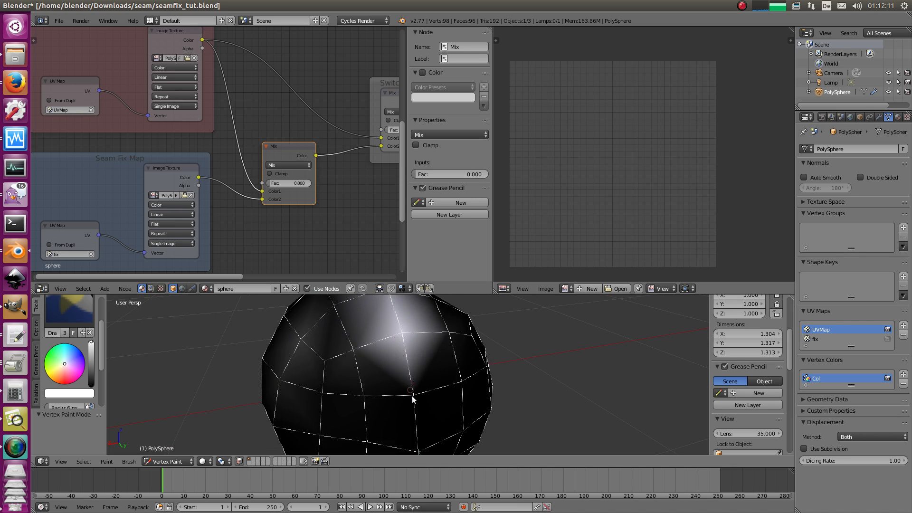
left_click_drag(413, 398, 410, 389)
middle_click_drag(411, 389, 404, 381)
left_click_drag(404, 381, 394, 396)
mouse_move(393, 397)
middle_mouse_down()
mouse_move(365, 401)
mouse_move(391, 389)
mouse_move(427, 400)
middle_mouse_up()
Step: Check the seam course in Edit Mode and paint the lower vertical seam white down to the sphere's underside
key("Tab")
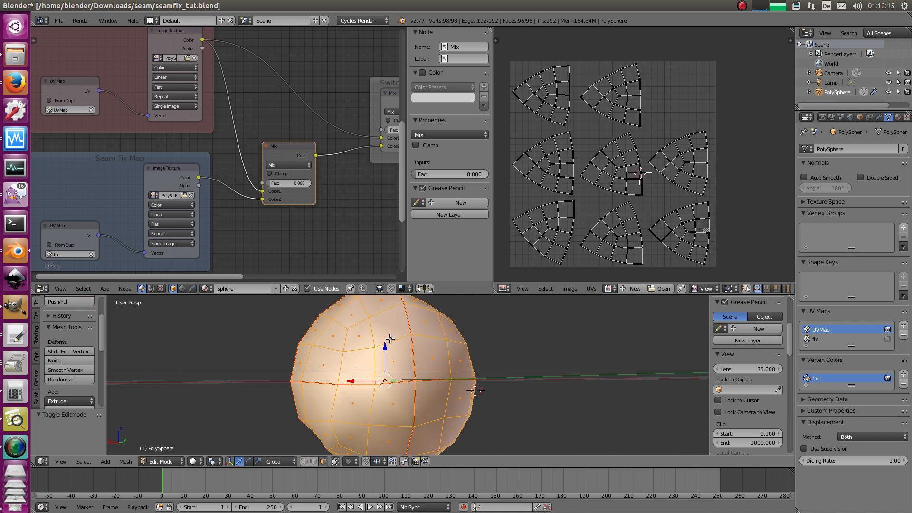
key("Tab")
middle_click_drag(415, 364, 427, 341)
left_click_drag(427, 341, 394, 429)
mouse_move(394, 428)
middle_mouse_down()
mouse_move(423, 387)
mouse_move(418, 446)
mouse_move(459, 337)
mouse_move(377, 374)
middle_mouse_up()
left_click_drag(377, 374, 386, 369)
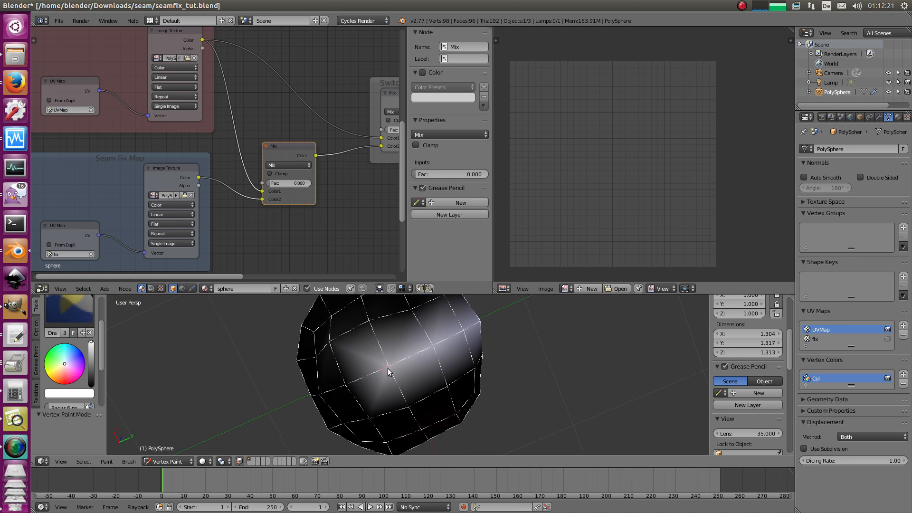
Step: Paint the vertices of the horizontal seam white where it branches from the vertical seam
mouse_move(386, 369)
middle_mouse_down()
mouse_move(437, 357)
mouse_move(425, 379)
mouse_move(441, 386)
mouse_move(429, 380)
mouse_move(404, 398)
mouse_move(423, 400)
middle_mouse_up()
key("KP_0")
left_click(443, 391)
left_click(407, 395)
scroll(423, 400, "up", 1)
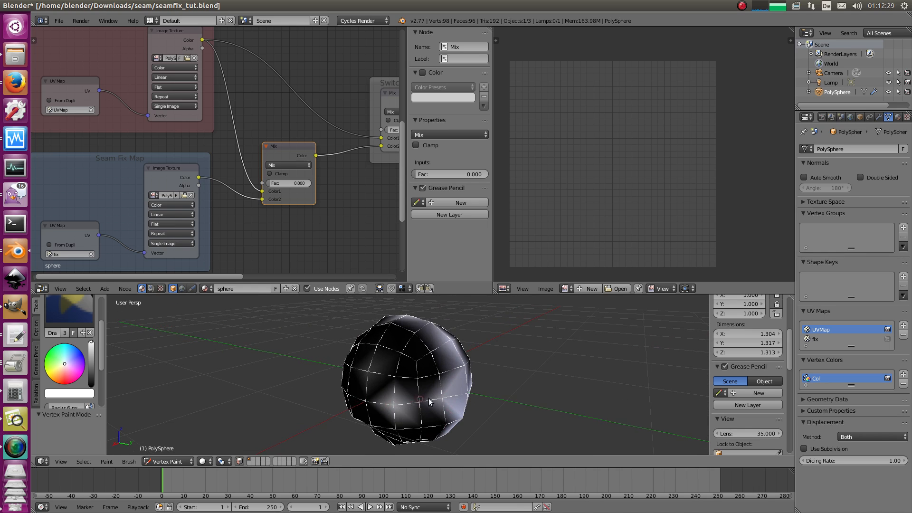
middle_click_drag(365, 399, 373, 364)
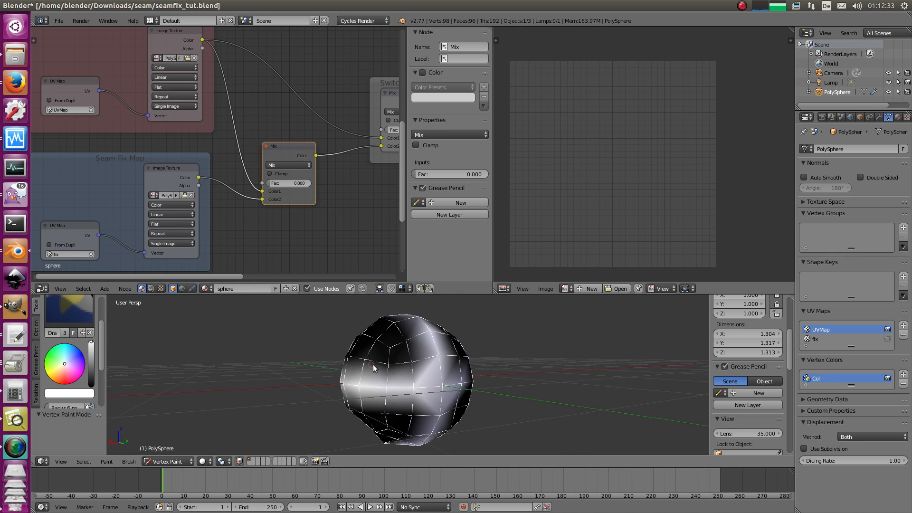
key("KP_0")
key("KP_0")
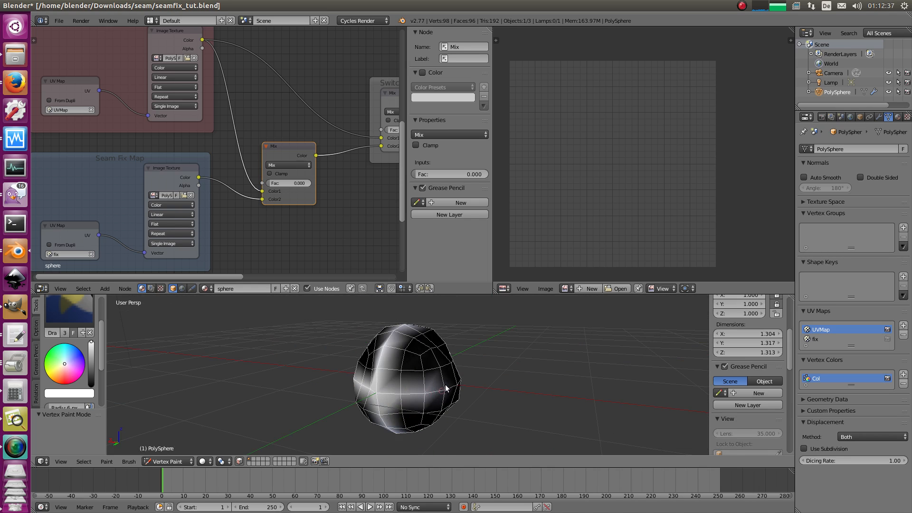
middle_click_drag(444, 387, 415, 371)
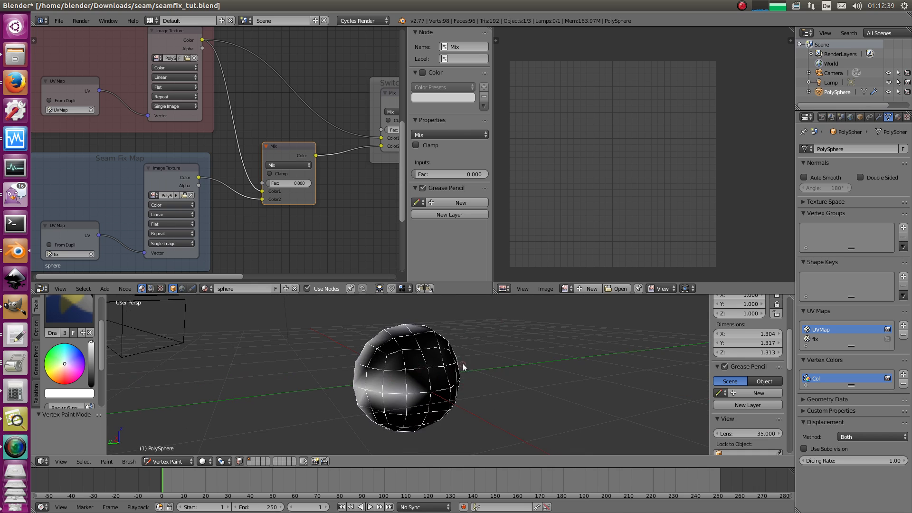
Step: Continue painting the horizontal seam vertices white around the sphere, following the seam course seen in Edit Mode
key("Tab")
key("Tab")
left_click_drag(413, 393, 435, 397)
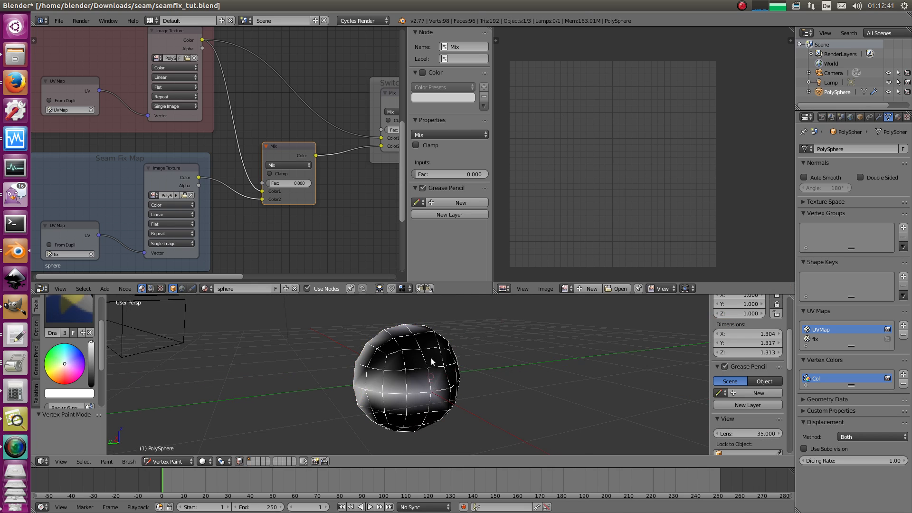
middle_click_drag(431, 362, 421, 380)
mouse_move(431, 384)
left_mouse_down()
mouse_move(419, 356)
mouse_move(418, 375)
left_mouse_up()
middle_click_drag(431, 402, 418, 389)
left_click_drag(418, 388, 441, 386)
middle_click_drag(440, 386, 414, 368)
left_click_drag(397, 389, 444, 385)
middle_click_drag(445, 389, 426, 391)
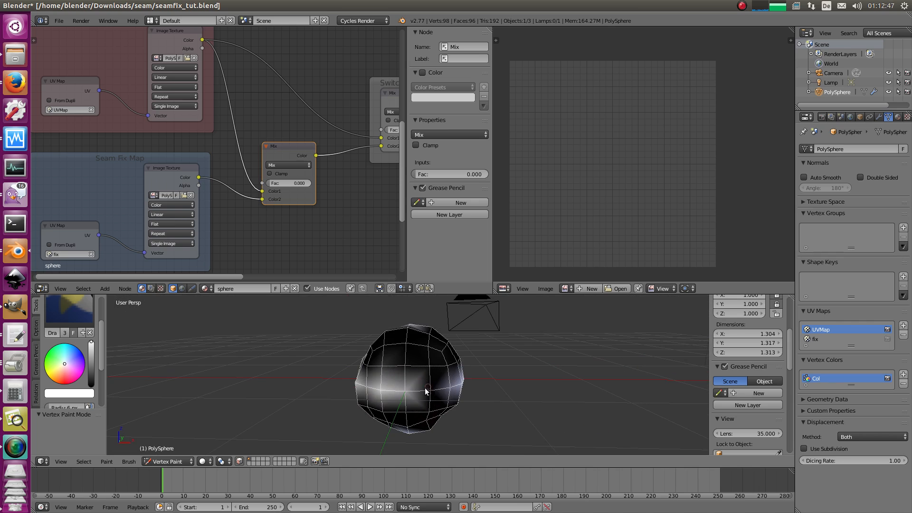
left_click_drag(437, 391, 440, 391)
Step: Check the next seam in Edit Mode and paint its vertices white down to the sphere's underside, ending in camera view
middle_click_drag(391, 374, 464, 393)
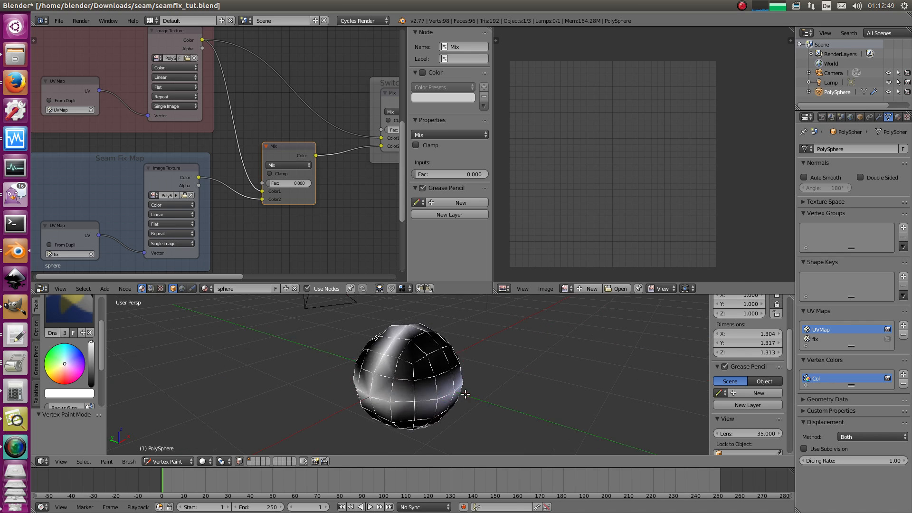
key("Tab")
mouse_move(389, 343)
middle_mouse_down()
mouse_move(466, 347)
mouse_move(446, 361)
mouse_move(439, 343)
middle_mouse_up()
key("Tab")
left_click_drag(409, 359, 409, 402)
middle_click_drag(409, 402, 418, 373)
left_click_drag(407, 399, 409, 398)
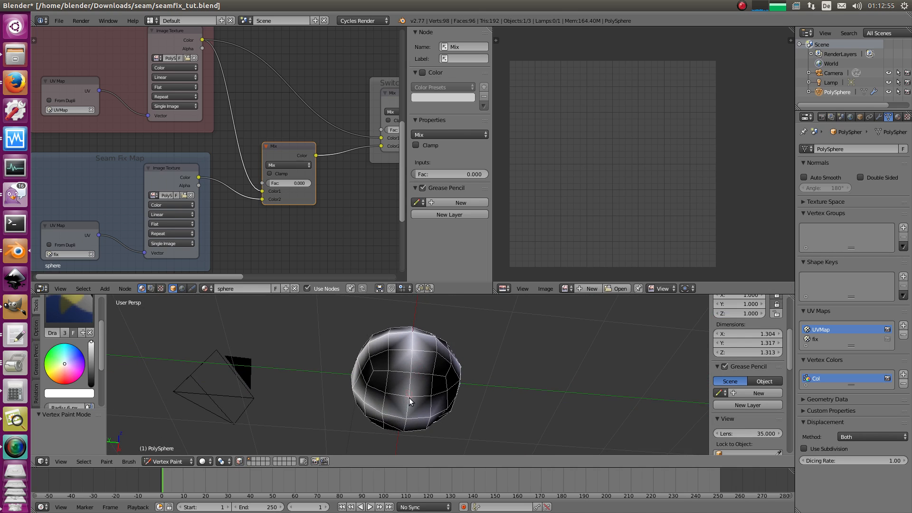
mouse_move(415, 350)
middle_mouse_down()
mouse_move(427, 350)
mouse_move(418, 335)
middle_mouse_up()
mouse_move(398, 381)
middle_mouse_down()
mouse_move(420, 355)
mouse_move(403, 363)
middle_mouse_up()
left_click_drag(404, 361, 405, 391)
middle_click_drag(439, 371, 422, 409)
key("KP_0")
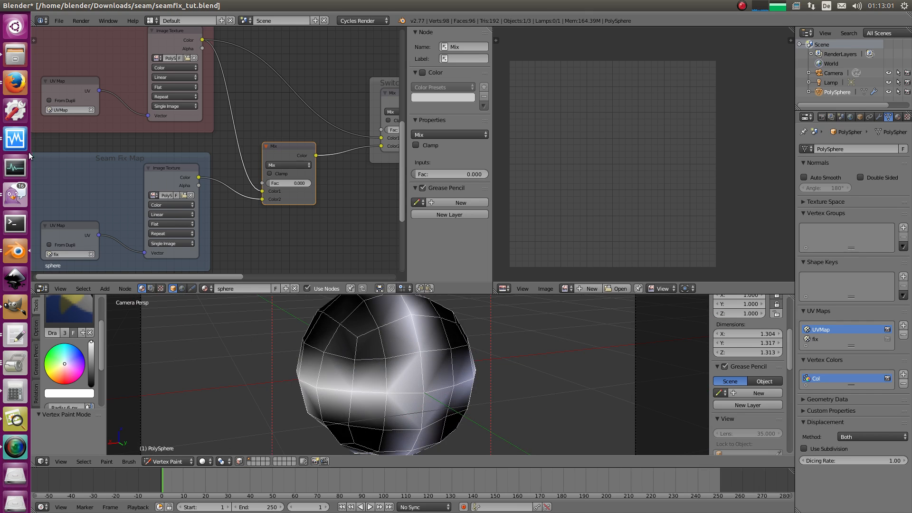
Step: Switch to ZBrush in the virtual machine, fill the sphere with black and make white the active colour again
left_click(14, 141)
mouse_move(603, 289)
left_mouse_down()
mouse_move(578, 278)
mouse_move(600, 242)
mouse_move(607, 280)
left_mouse_up()
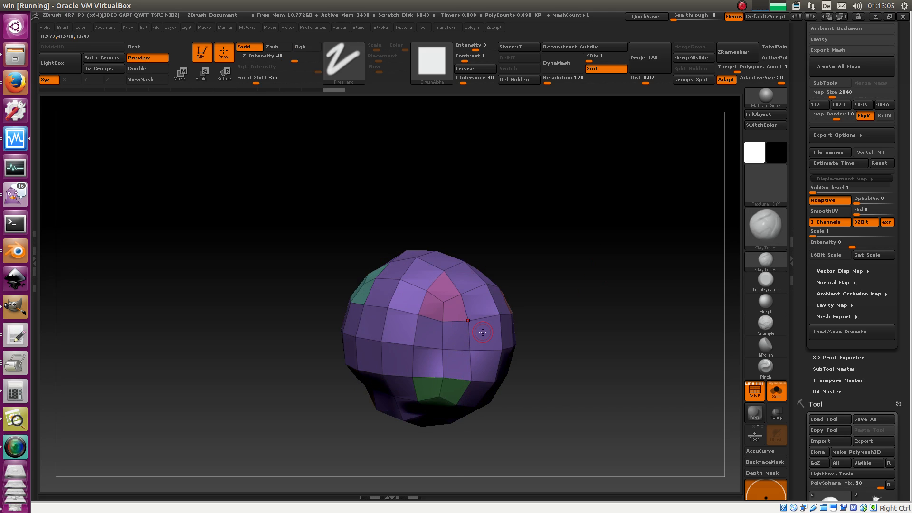
left_click(775, 126)
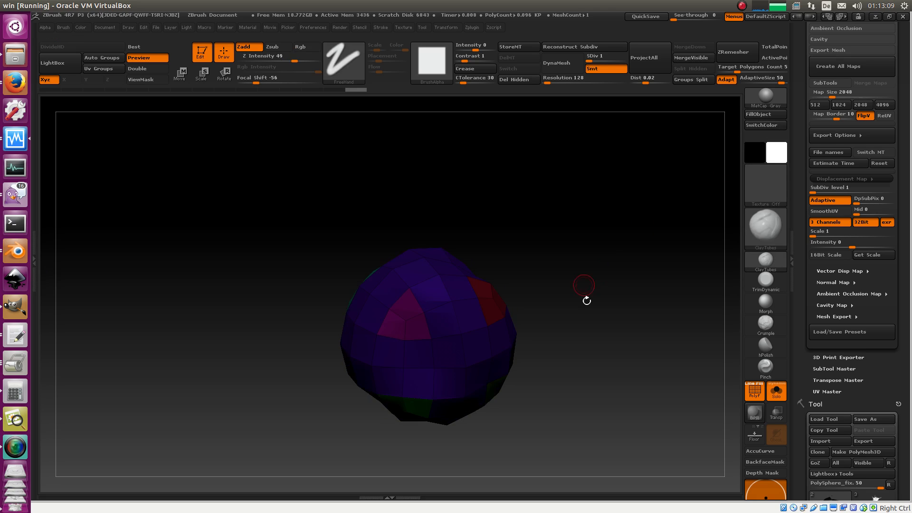
left_click(754, 390)
mouse_move(631, 349)
left_mouse_down()
mouse_move(627, 263)
mouse_move(622, 345)
left_mouse_up()
left_click(754, 390)
left_click(762, 125)
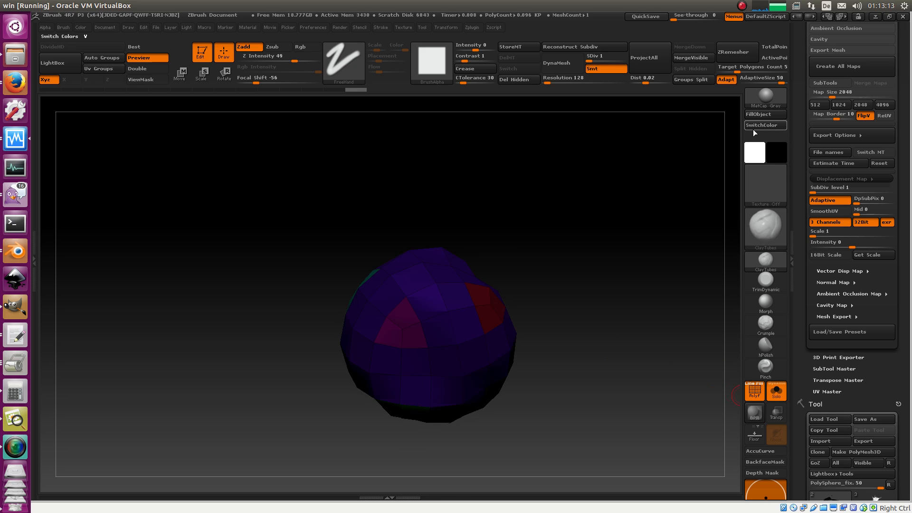
Step: Isolate the purple seam polygroup and set the brush to colour only, with Rgb on and Zadd off
left_click(463, 361, "ctrl+shift")
left_click_drag(528, 333, 569, 299)
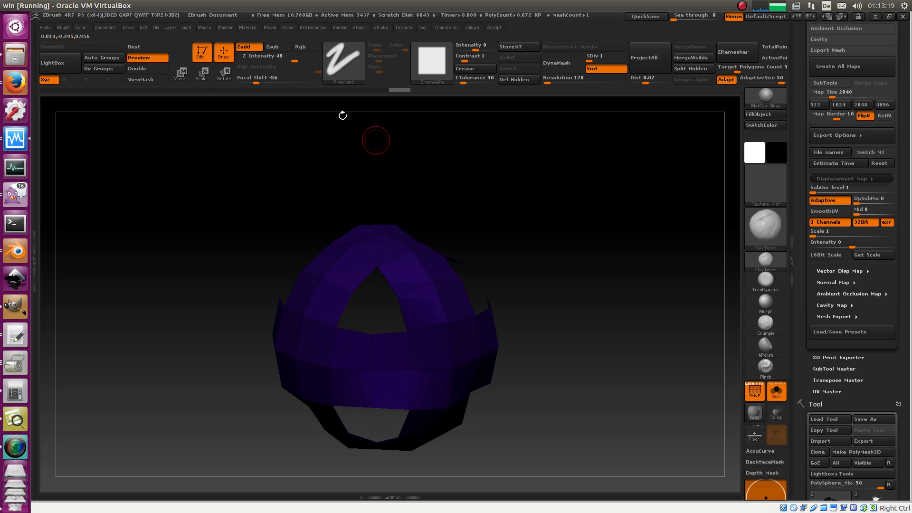
key("ctrl")
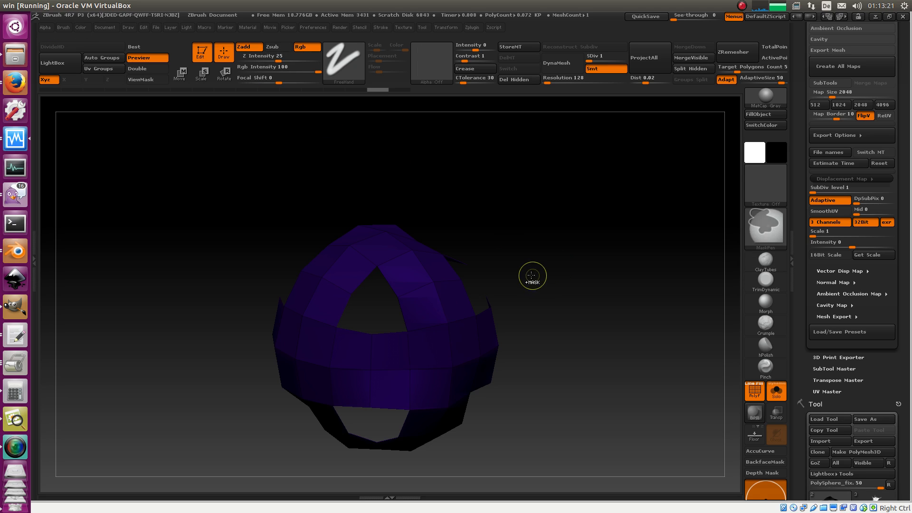
left_click(513, 248, "ctrl+shift")
left_click(451, 350, "ctrl+shift")
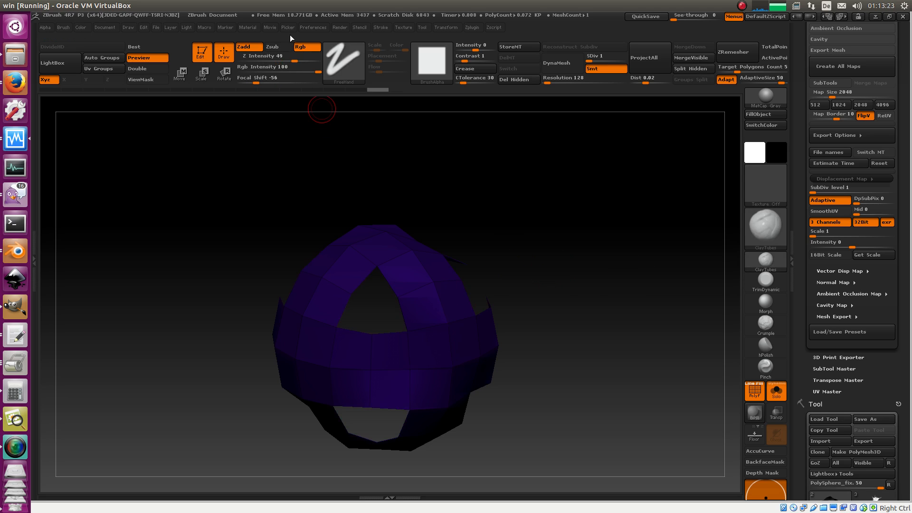
left_click(245, 47)
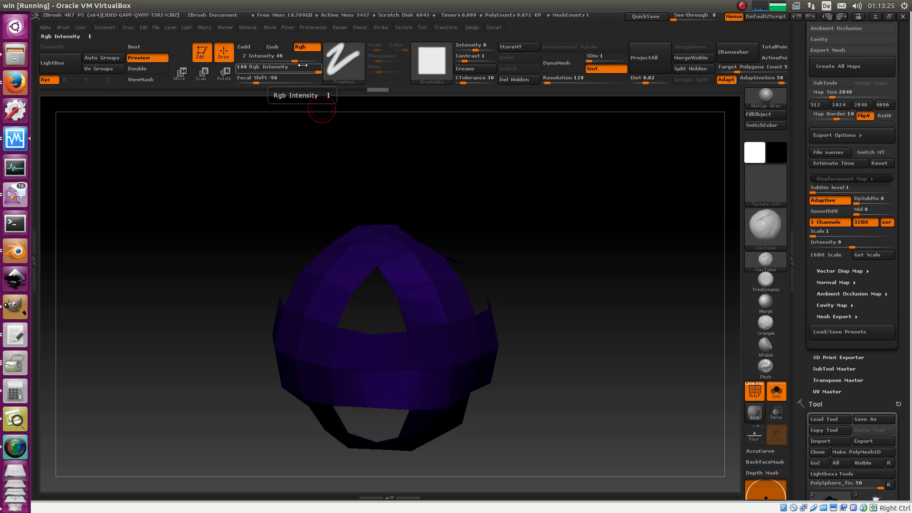
Step: Paint white along the isolated seam strips on several sides of the sphere
left_click_drag(567, 238, 559, 230)
mouse_move(441, 368)
left_mouse_down()
mouse_move(451, 368)
mouse_move(446, 317)
mouse_move(415, 253)
left_mouse_up()
left_click_drag(465, 222, 503, 246)
left_click_drag(402, 246, 325, 215)
left_click_drag(357, 181, 432, 175)
mouse_move(333, 237)
left_mouse_down()
mouse_move(282, 264)
mouse_move(339, 336)
mouse_move(441, 338)
left_mouse_up()
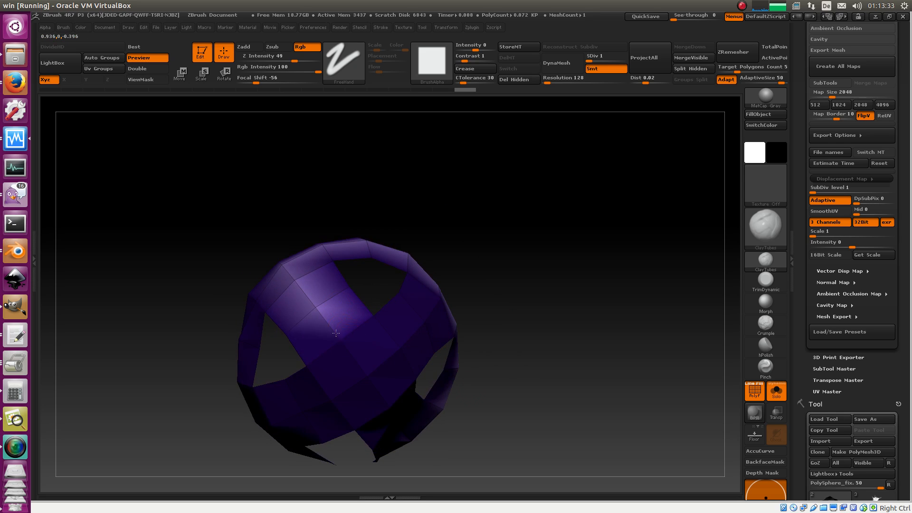
left_click_drag(336, 333, 371, 379)
left_click_drag(486, 370, 498, 278)
left_click_drag(381, 405, 419, 454)
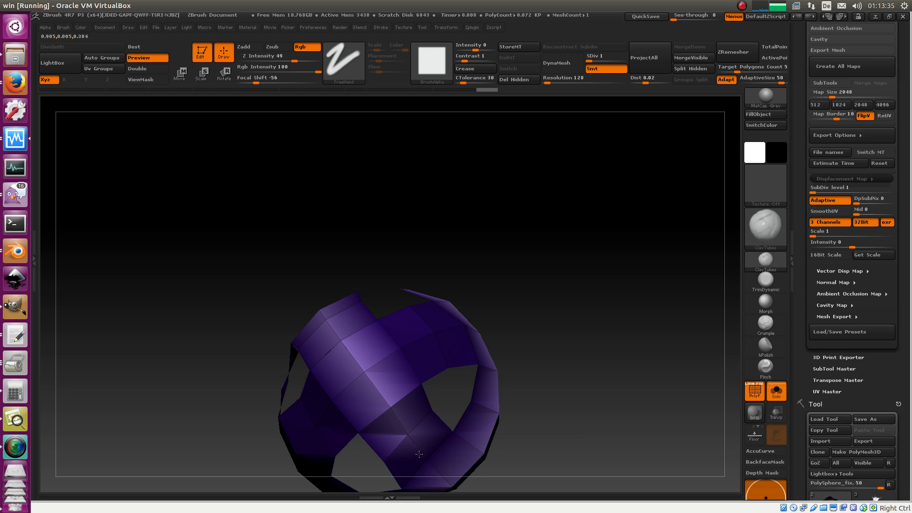
left_click_drag(537, 301, 470, 318)
left_click_drag(416, 346, 470, 323)
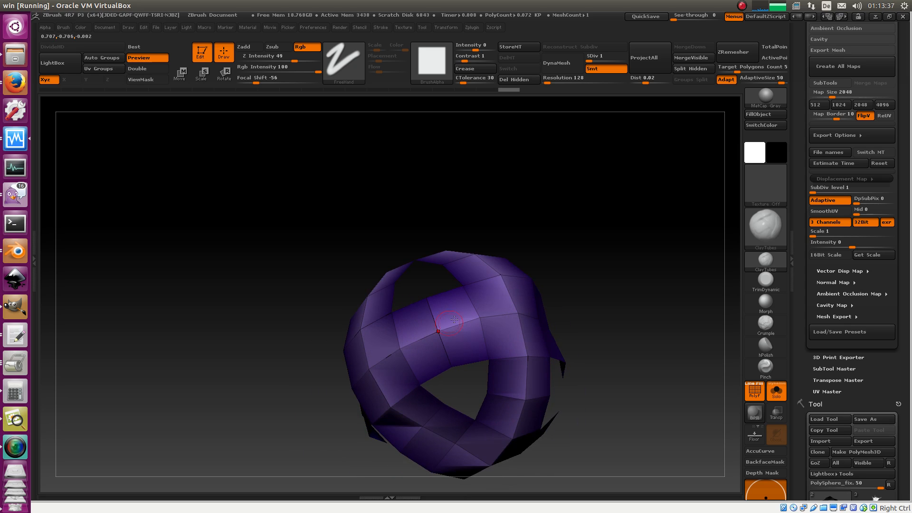
mouse_move(582, 276)
left_mouse_down()
mouse_move(607, 271)
mouse_move(611, 287)
mouse_move(560, 333)
left_mouse_up()
left_click_drag(470, 308, 591, 387)
mouse_move(641, 323)
left_mouse_down()
mouse_move(674, 249)
mouse_move(627, 276)
mouse_move(592, 282)
mouse_move(571, 303)
mouse_move(603, 275)
left_mouse_up()
Step: Raise the sphere to subdivision level 8 and turn off the polyframe display
key("ctrl+d")
key("d")
key("d")
left_click(752, 390)
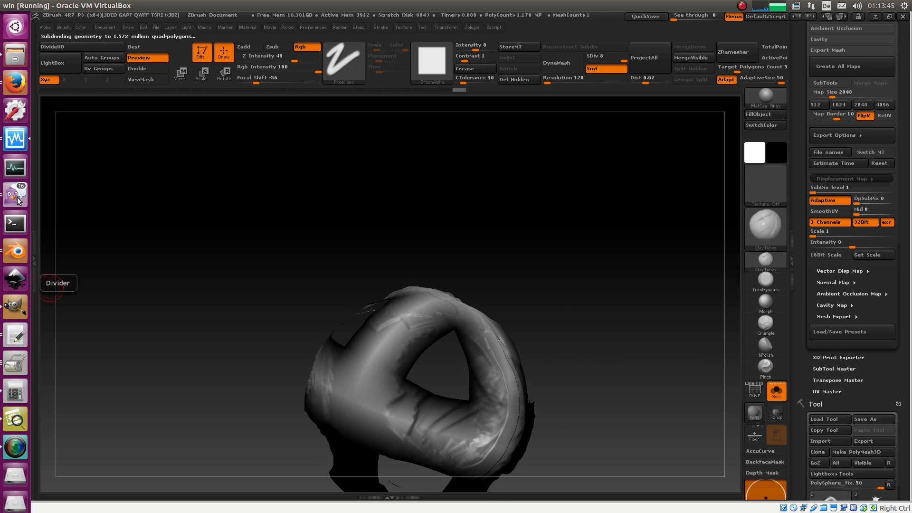
Step: Switch back to Blender and paint the remaining seam vertices white on the back and underside of the sphere
left_click(10, 249)
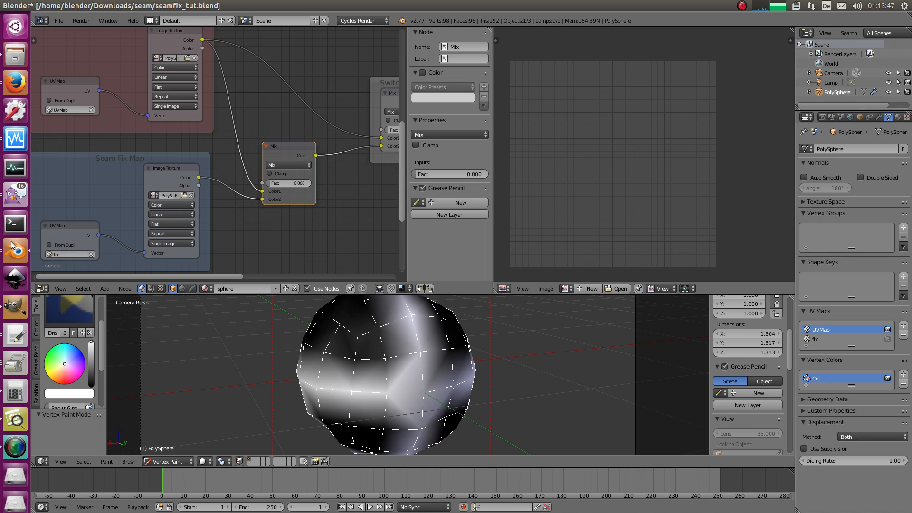
middle_click_drag(389, 350, 420, 388)
left_click_drag(420, 393, 419, 360)
mouse_move(419, 360)
middle_mouse_down()
mouse_move(406, 429)
mouse_move(412, 386)
middle_mouse_up()
left_click_drag(412, 398, 412, 357)
middle_click_drag(412, 356, 411, 352)
left_click_drag(417, 401, 418, 367)
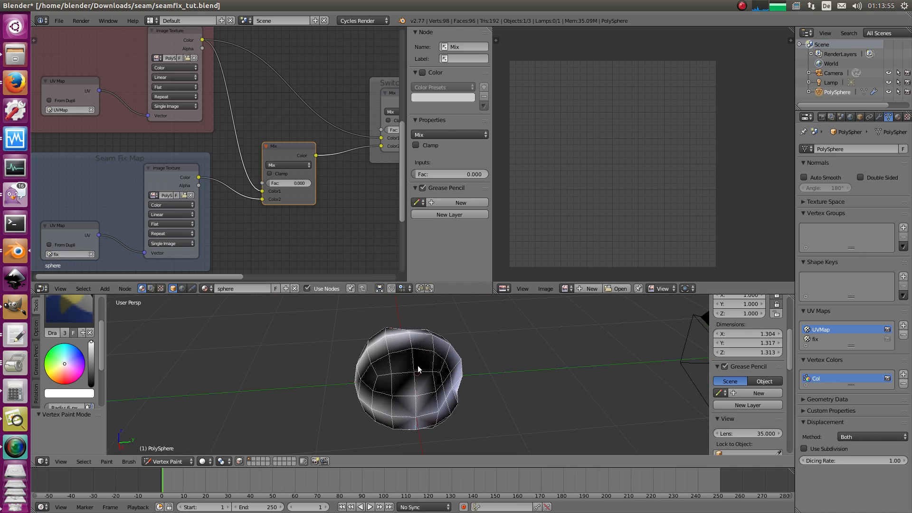
Step: Inspect the white vertex paint along the seams from all sides and return to the camera view
mouse_move(412, 383)
middle_mouse_down()
mouse_move(380, 322)
mouse_move(409, 275)
mouse_move(301, 386)
mouse_move(382, 377)
middle_mouse_up()
scroll(382, 377, "up", 2)
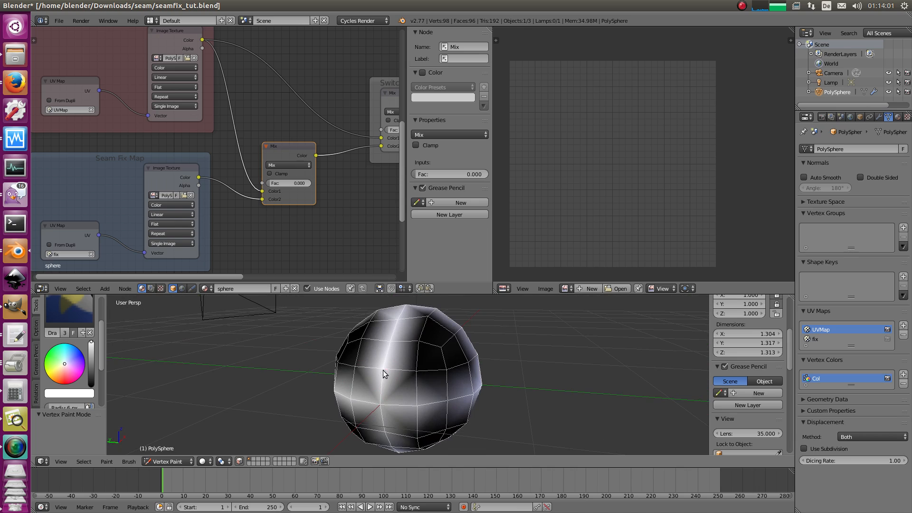
scroll(375, 381, "up", 1)
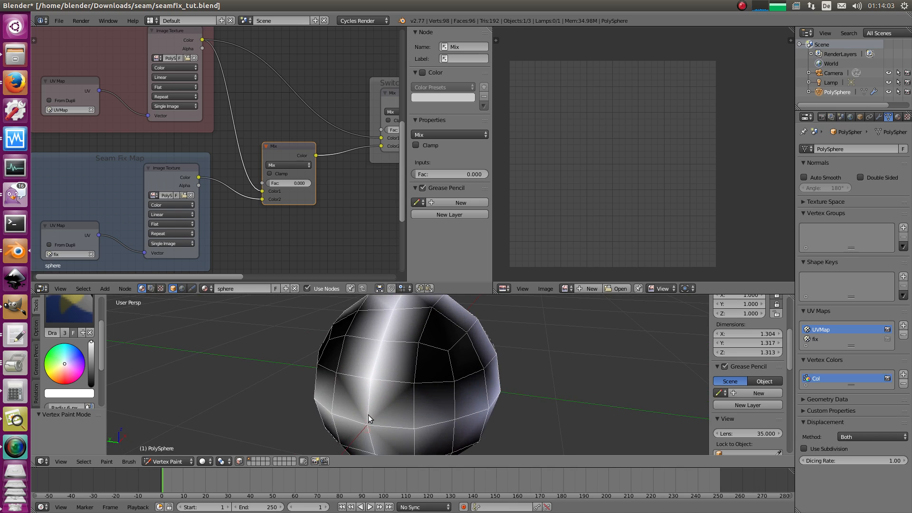
middle_click_drag(393, 350, 397, 362)
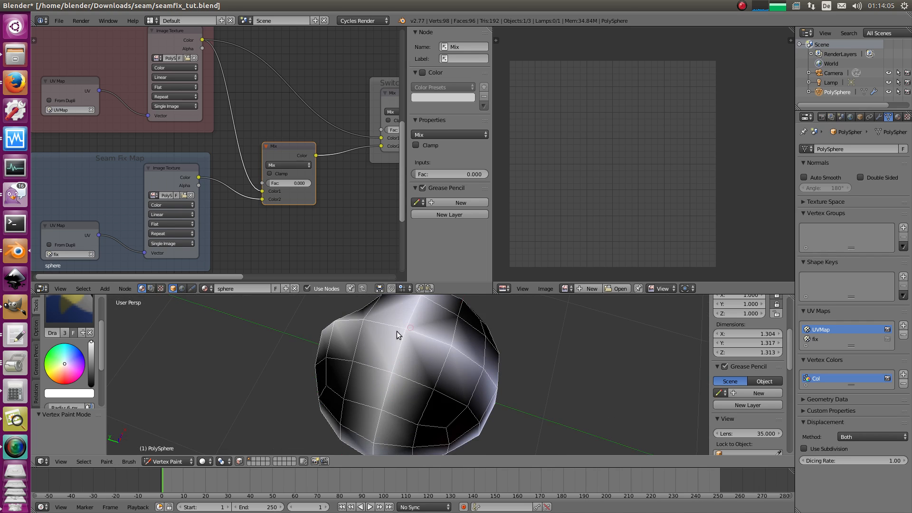
mouse_move(419, 330)
middle_mouse_down()
mouse_move(446, 363)
mouse_move(432, 347)
mouse_move(408, 366)
mouse_move(433, 377)
middle_mouse_up()
scroll(409, 366, "down", 2)
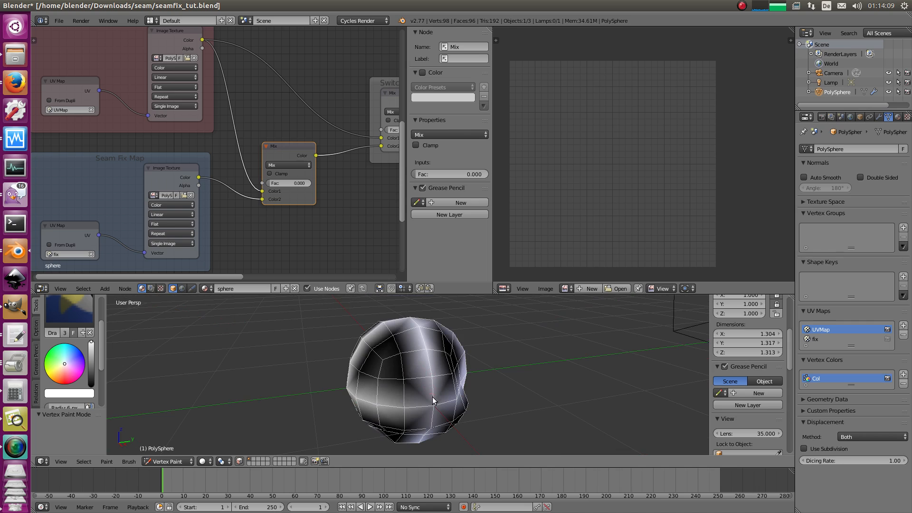
key("KP_0")
Step: Examine the Blend Map frame's Attribute node, which reads the Col vertex colours, and its ColorRamp node
middle_click_drag(202, 230, 297, 206)
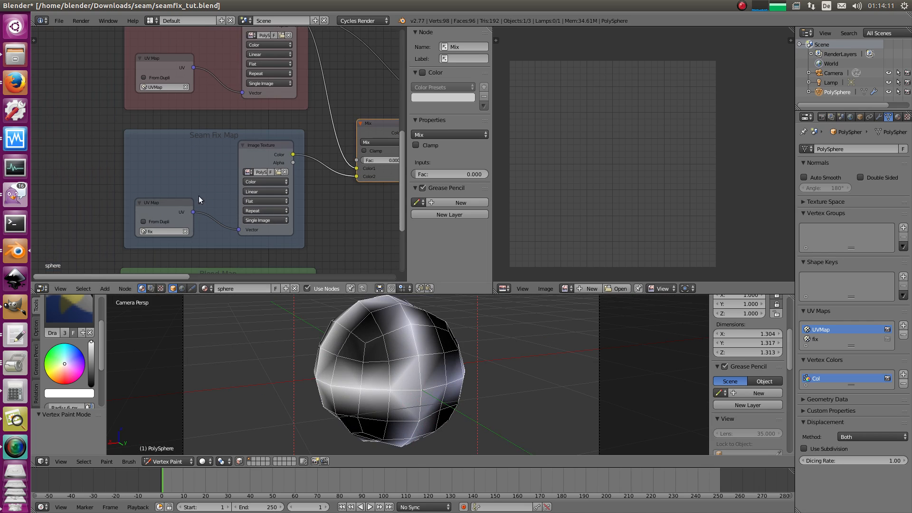
middle_click_drag(157, 186, 214, 156)
middle_click_drag(266, 225, 295, 71)
scroll(229, 155, "up", 4)
mouse_move(249, 129)
left_mouse_down()
mouse_move(243, 139)
mouse_move(240, 133)
left_mouse_up()
middle_click_drag(240, 211, 208, 230)
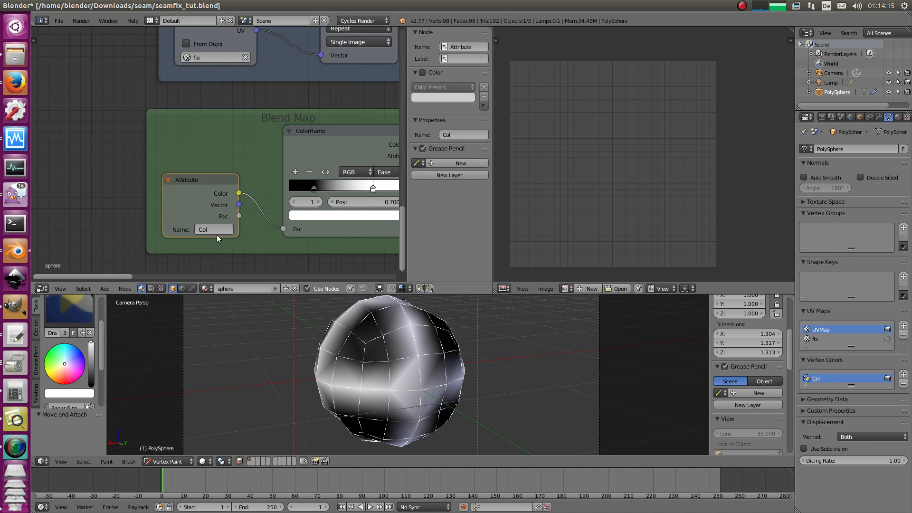
left_click(209, 236)
middle_click_drag(339, 205, 267, 214)
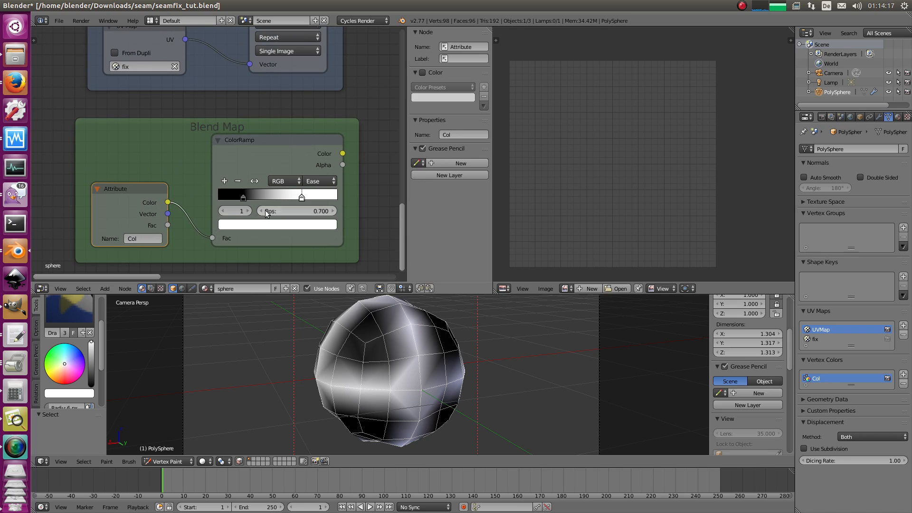
left_click_drag(270, 151, 268, 149)
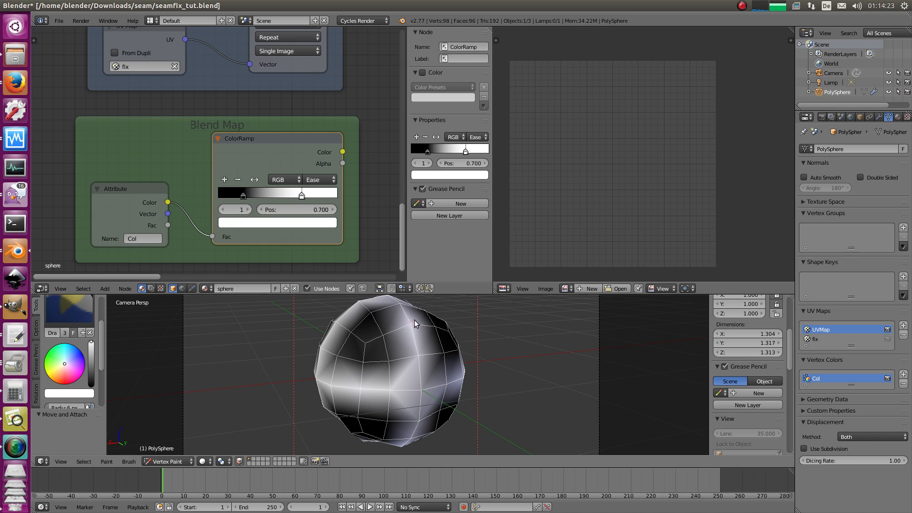
Step: Adjust the Blend Map ColorRamp, moving the white stop to about 0.8 and the black stop to 0.205
scroll(247, 177, "up", 3)
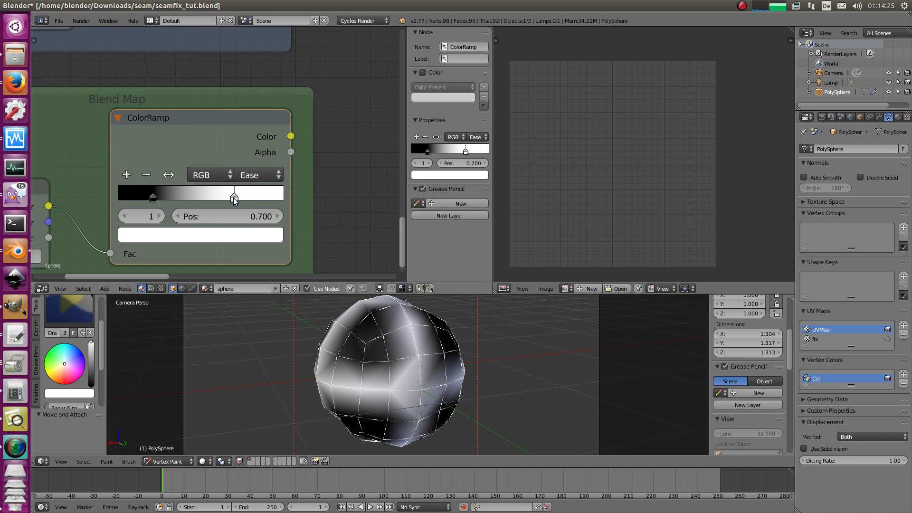
left_click_drag(234, 199, 264, 195)
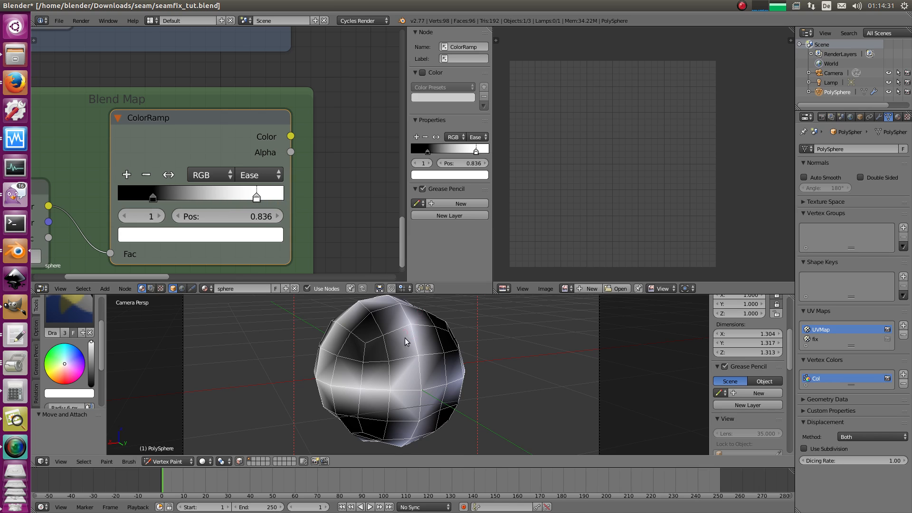
scroll(427, 361, "up", 6)
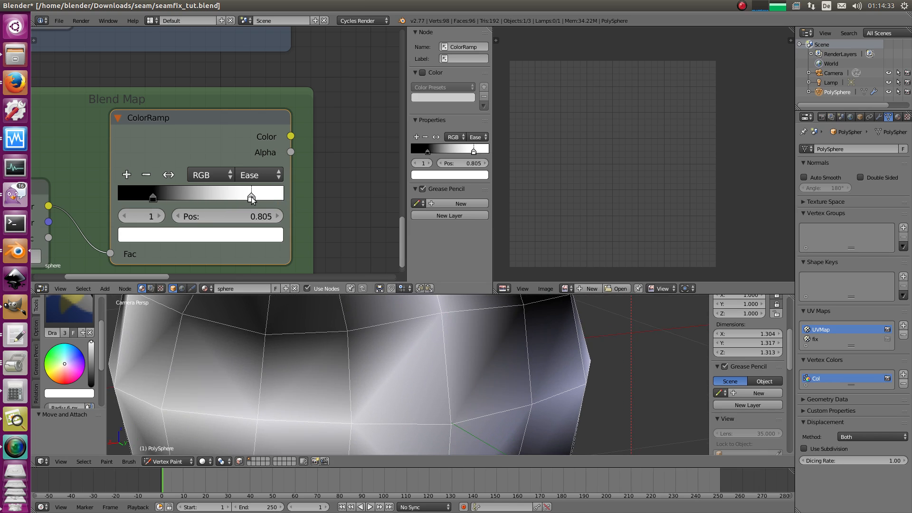
middle_click_drag(215, 198, 250, 178)
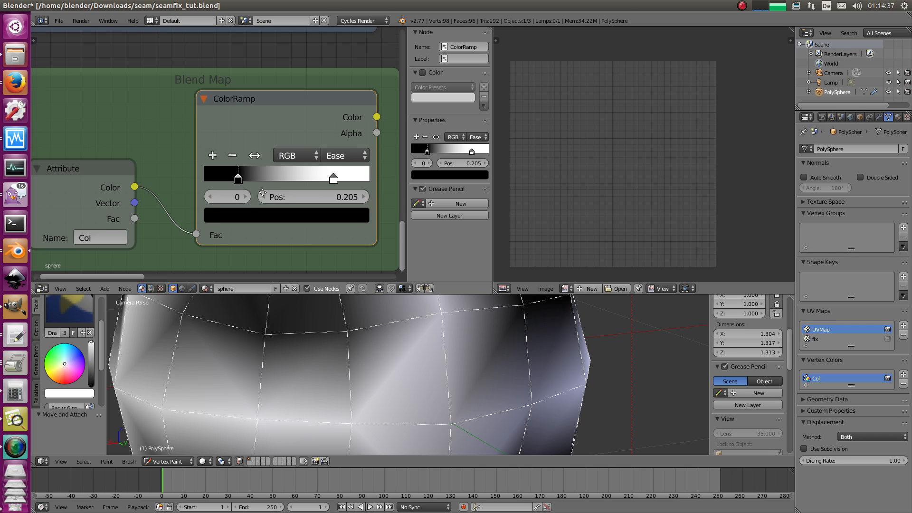
Step: Connect the ColorRamp's Color output to the Mix node's Fac input and turn on the fix map in the Switch Mix node
scroll(262, 193, "down", 4)
middle_click_drag(296, 129, 214, 205)
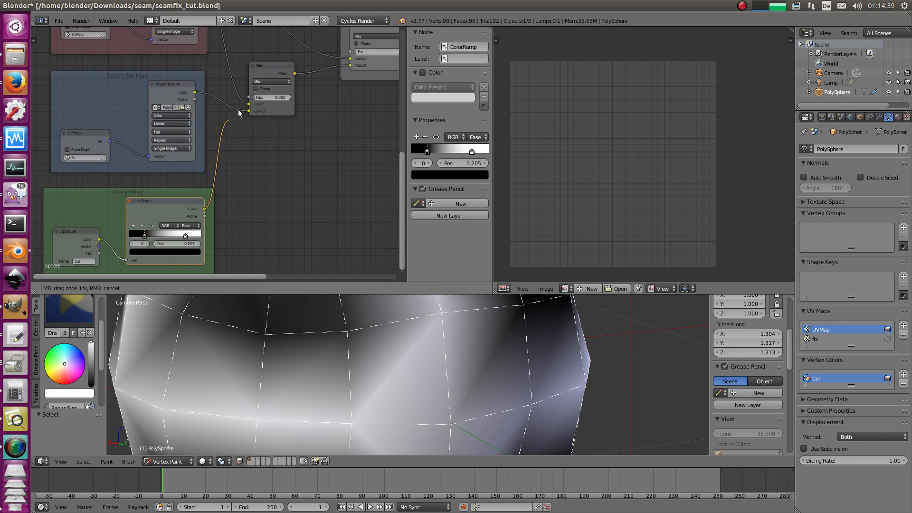
scroll(223, 233, "down", 7)
middle_click_drag(302, 148, 257, 212)
scroll(285, 214, "up", 4)
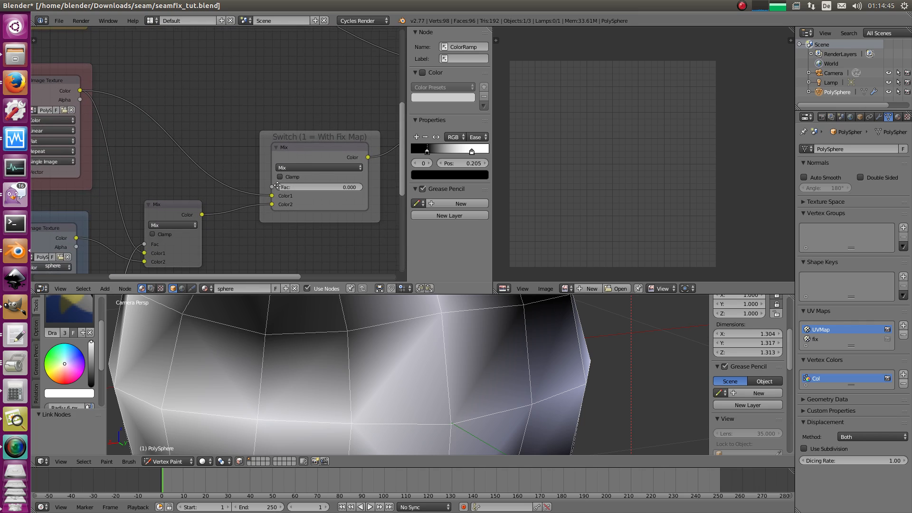
scroll(278, 186, "down", 3)
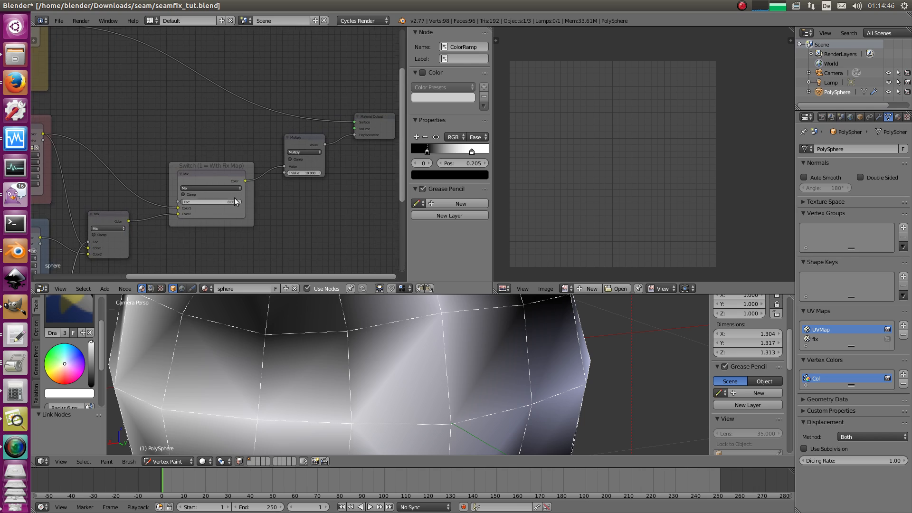
Step: Show the Render Result in the image editor and examine the seam area up close
left_click(567, 289)
left_click(589, 357)
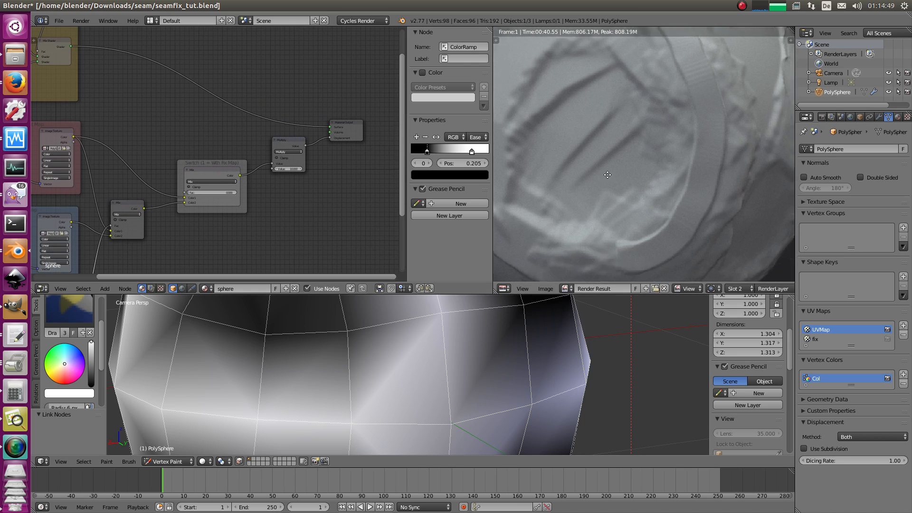
scroll(593, 195, "up", 3)
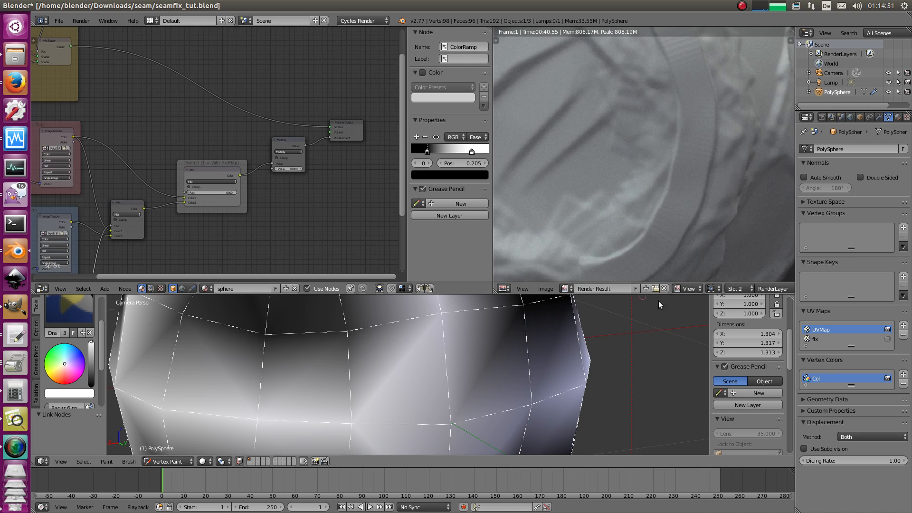
Step: Compare the renders stored in Slot 1 and Slot 2 at the seam area
left_click(741, 288)
left_click(742, 288)
left_click(746, 268)
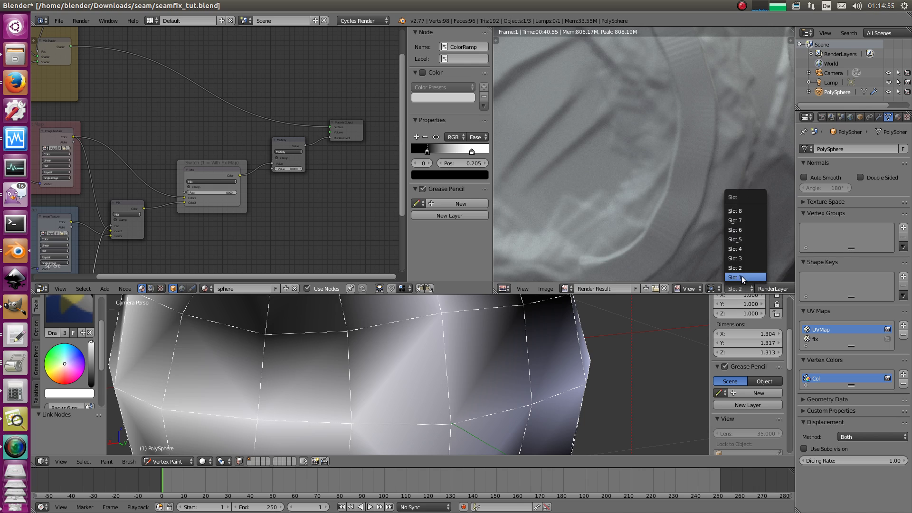
left_click(742, 277)
left_click(742, 288)
left_click(744, 268)
scroll(544, 351, "down", 3)
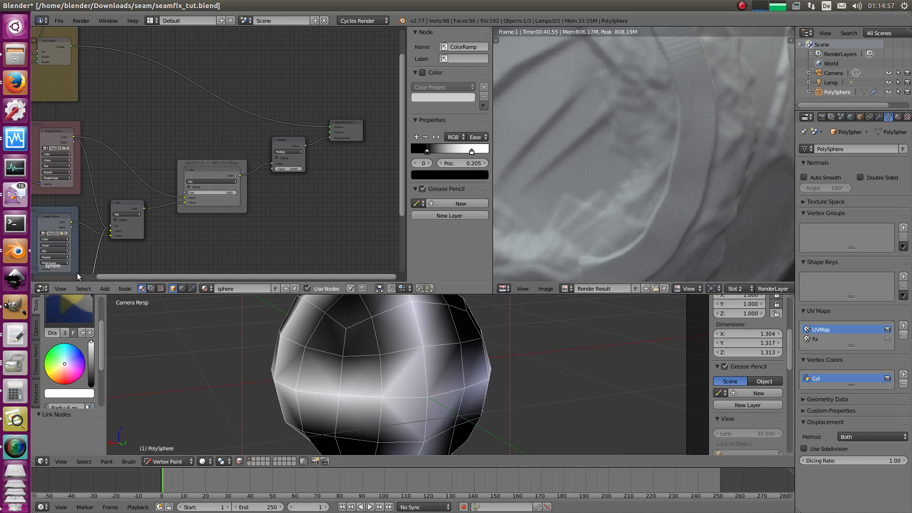
Step: Switch to the Blender window with walliserops.blend, select the Walliserops object and examine its mesh in Edit Mode
left_click(10, 252)
left_click(459, 225)
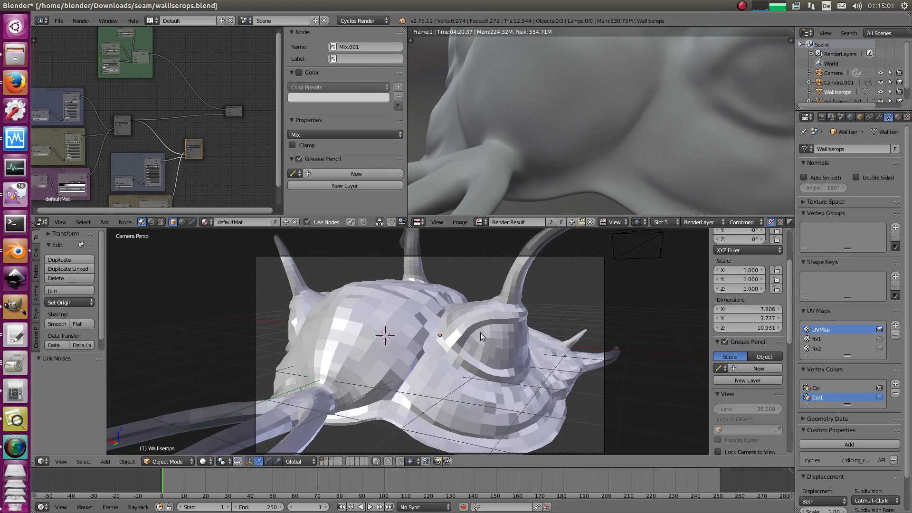
right_click(419, 315)
key("Tab")
key("KP_0")
key("a")
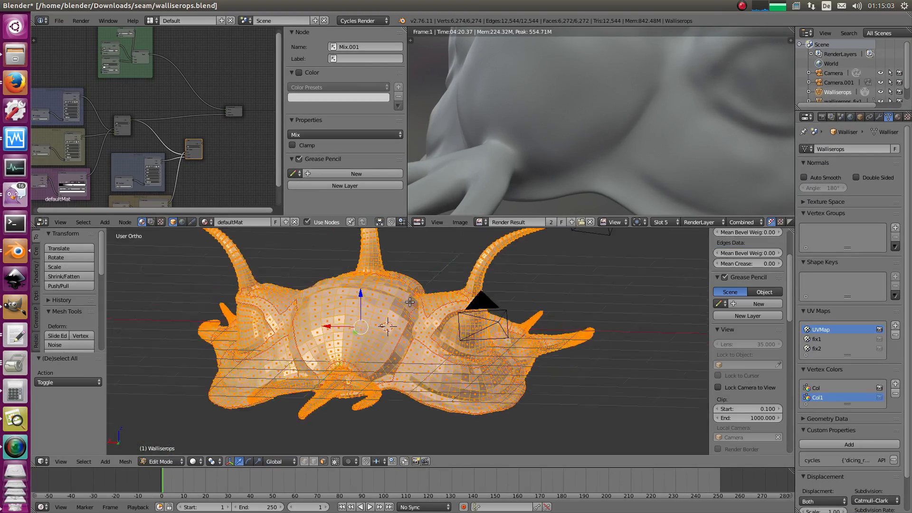
key("a")
middle_click_drag(410, 302, 403, 244)
key("Tab")
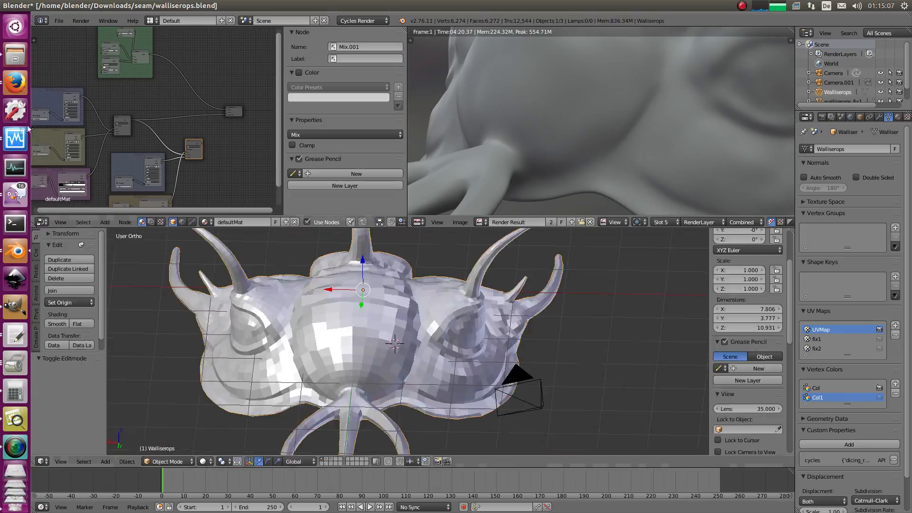
Step: Switch to ZBrush in the VirtualBox window and make the walliserops_cephalon model the active tool
left_click(16, 145)
scroll(893, 200, "down", 10)
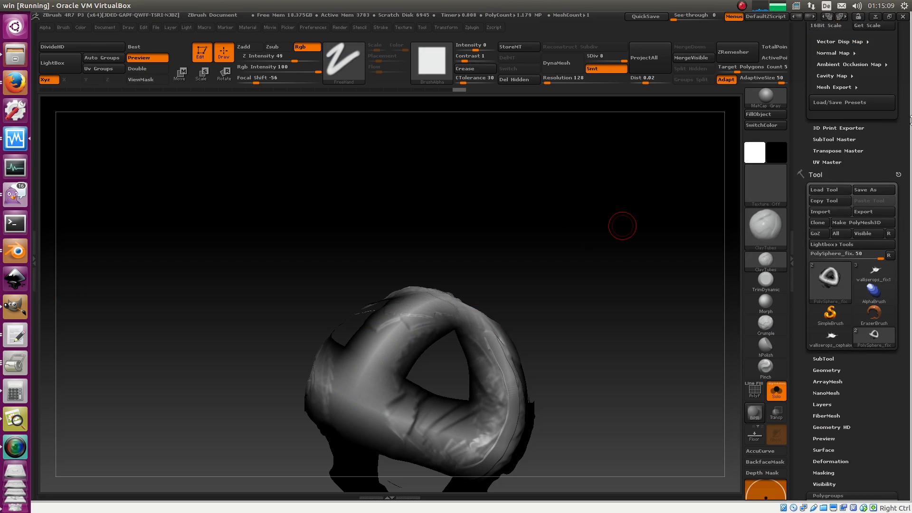
left_click(831, 199)
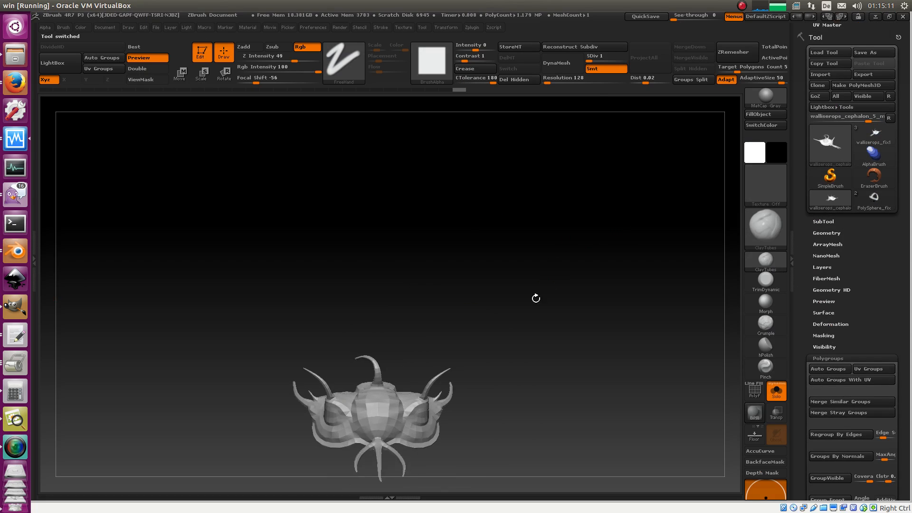
Step: Turn on the polyframe display and examine the model's polygroups from the front and the side
left_click_drag(580, 351, 623, 378)
key("shift+f")
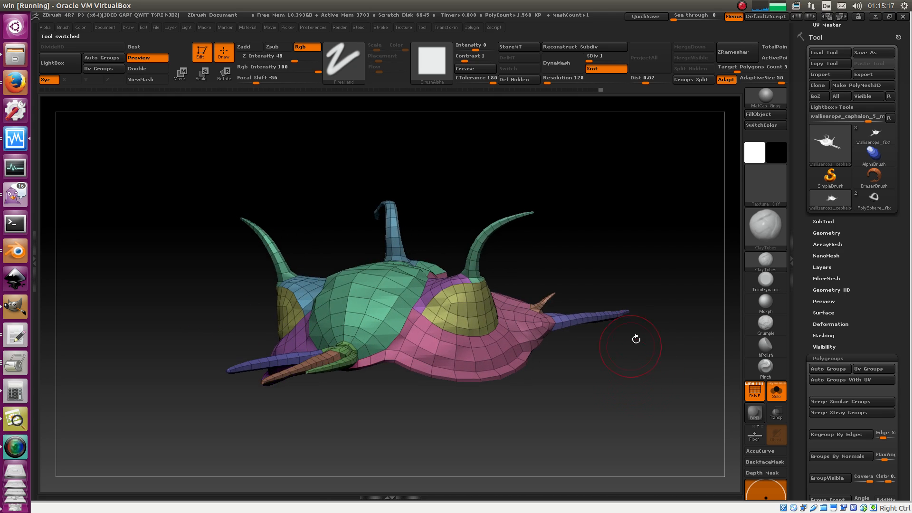
left_click_drag(619, 224, 599, 223)
left_click_drag(518, 466, 511, 348, "alt")
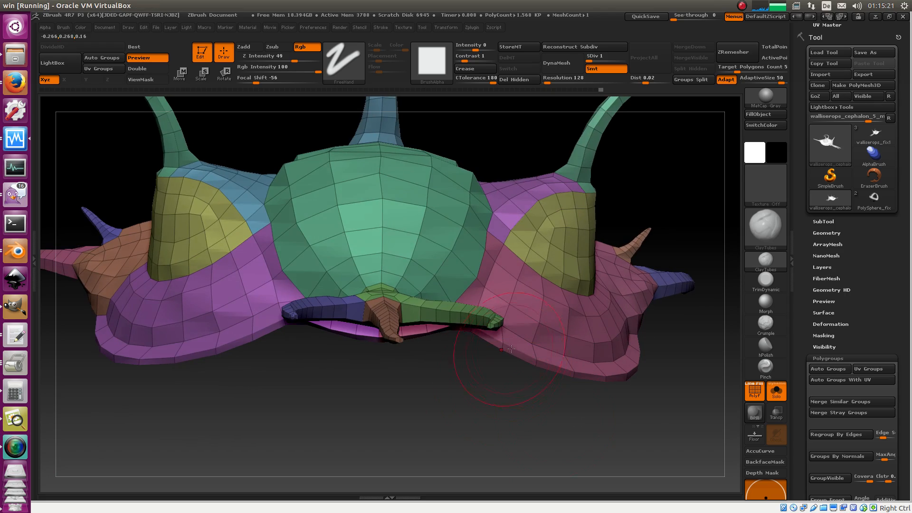
left_click_drag(524, 403, 469, 239)
left_click_drag(638, 427, 733, 377, "alt")
Step: Raise the model to subdivision level 2 and examine its denser mesh with the polyframe shown
key("ctrl+d")
left_click(755, 390)
key("shift+f")
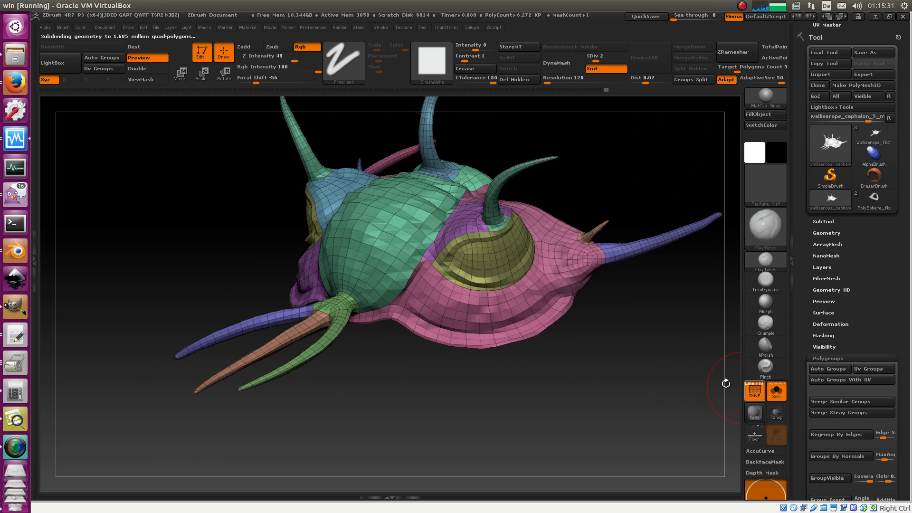
left_click_drag(552, 307, 642, 397)
Step: Lower the model to subdivision level 1 and open its UV Map settings
left_click_drag(822, 323, 855, 232)
mouse_move(857, 71)
left_mouse_down()
mouse_move(856, 94)
mouse_move(848, 70)
left_mouse_up()
key("shift+d")
left_click(822, 380)
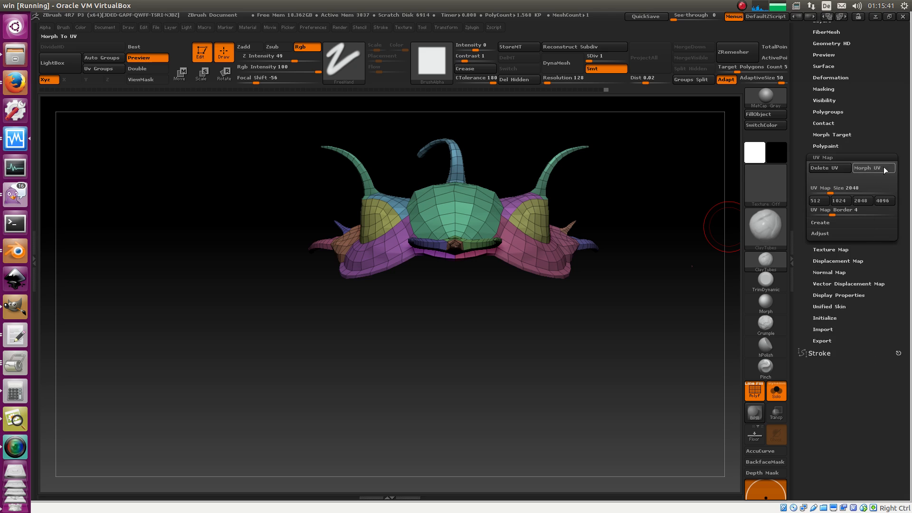
Step: Morph the model to its flat UV layout, examine the islands, and morph it back to the 3D shape
left_click(878, 158)
left_click(874, 168)
left_click(856, 160)
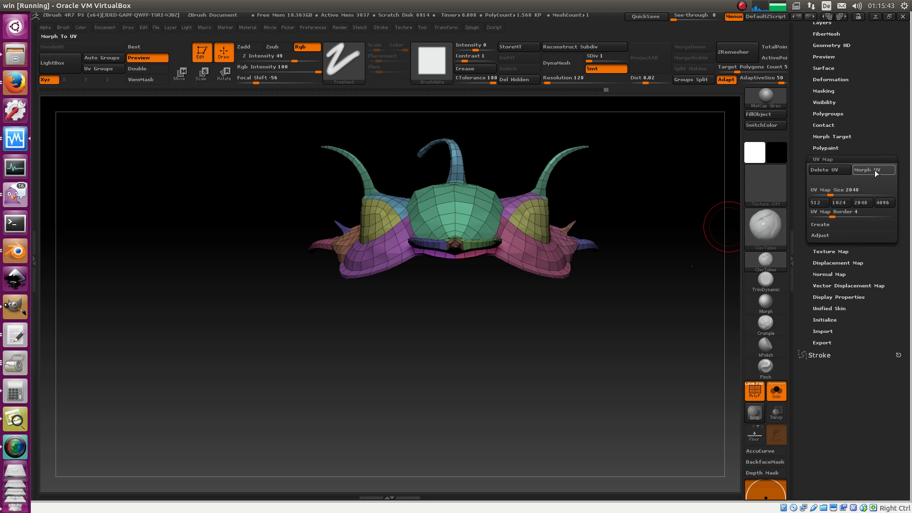
left_click(874, 170)
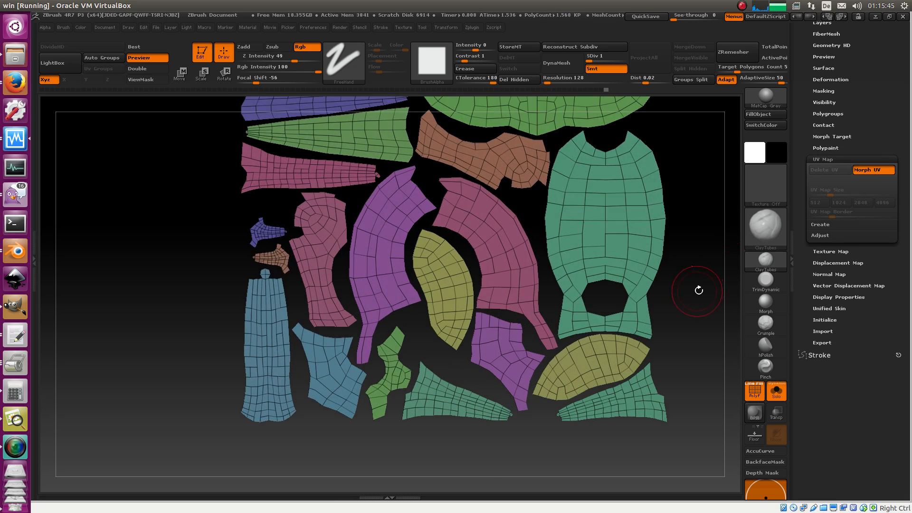
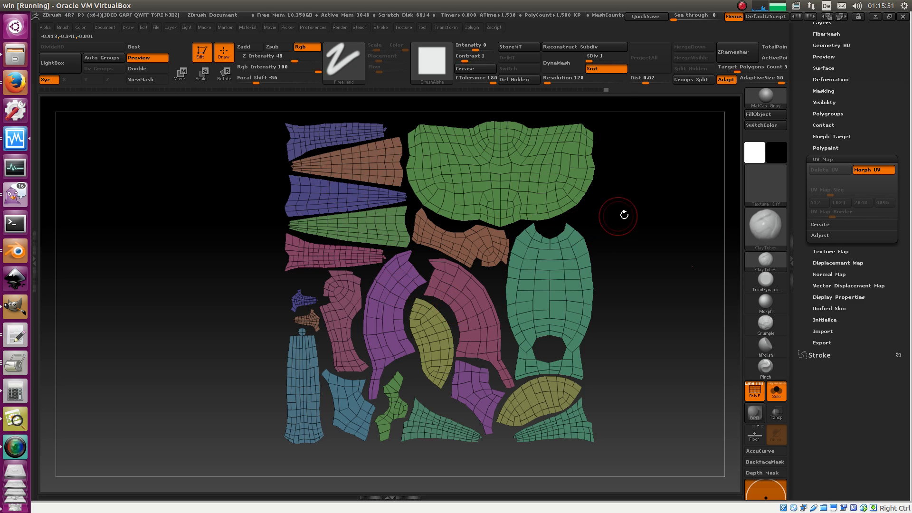
left_click_drag(623, 215, 603, 224)
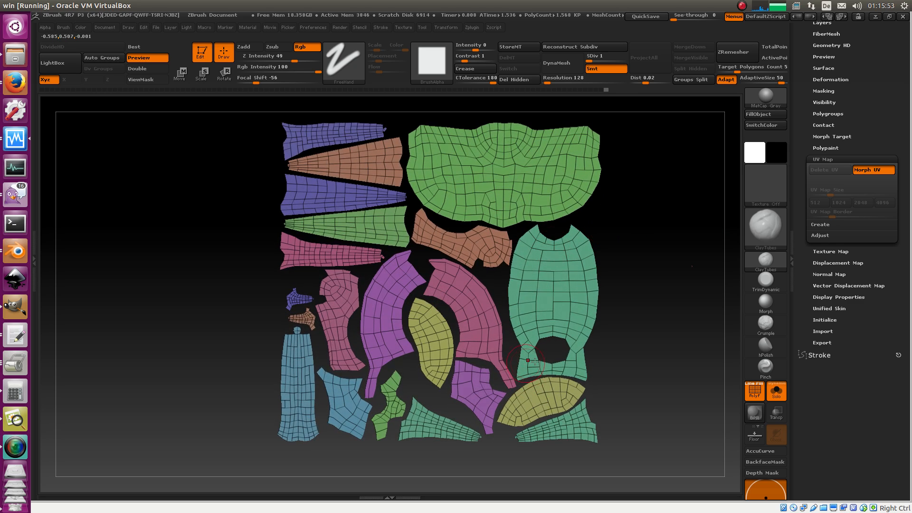
left_click(857, 171)
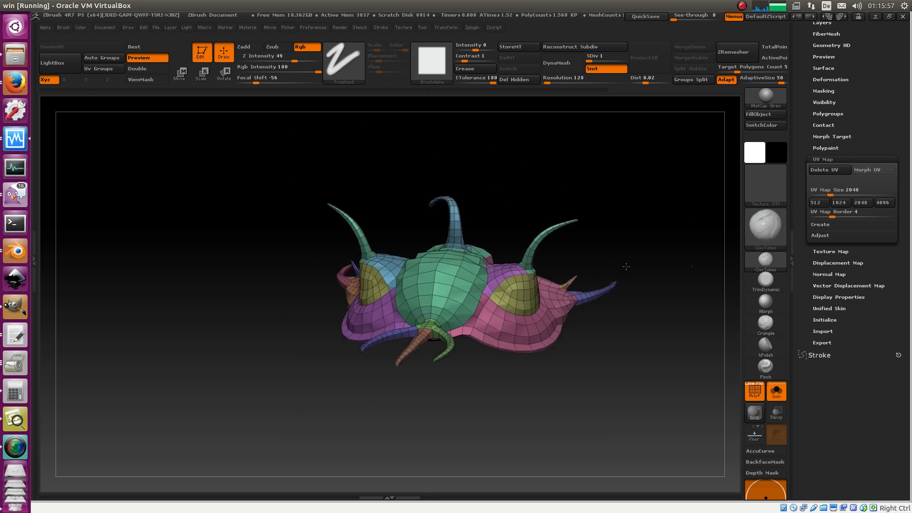
Step: Hide the pink, green dome, eye, purple, blue and brown head polygroups one by one, leaving the horns and spines
left_click(521, 346, "ctrl+shift")
left_click(519, 368, "ctrl+shift")
left_click_drag(515, 396, 538, 402)
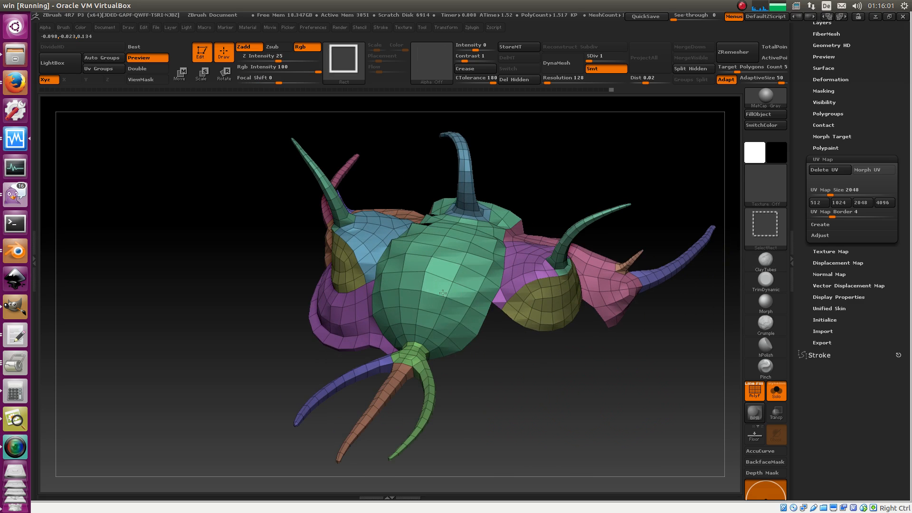
left_click(486, 311, "ctrl+shift")
left_click(529, 312, "ctrl+shift")
left_click(525, 280, "ctrl+shift")
left_click_drag(541, 313, 566, 351)
left_click(622, 284, "ctrl+shift")
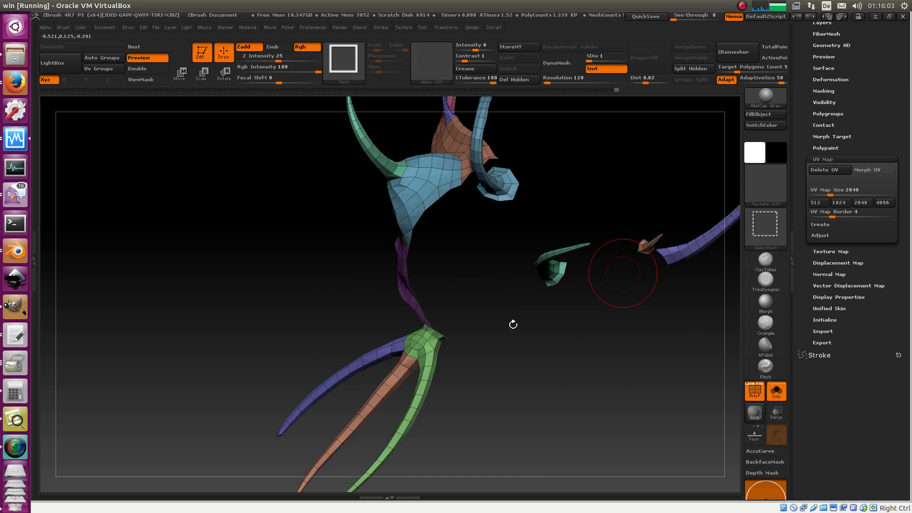
left_click_drag(513, 324, 546, 309)
left_click(422, 184, "ctrl+shift")
left_click(387, 215, "ctrl+shift")
left_click(379, 252, "ctrl+shift")
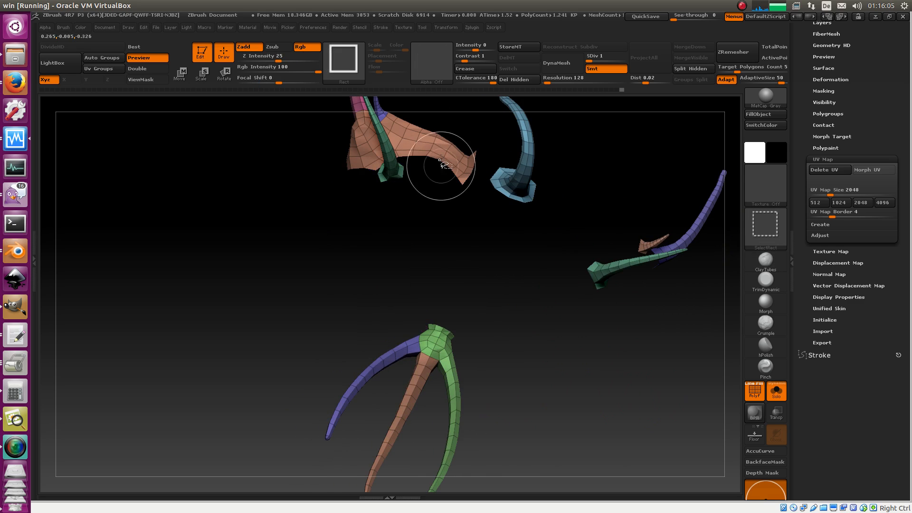
left_click(442, 160, "ctrl+shift")
Step: Show all polygroups again and examine where they meet around the horns, eyes and central dome
left_click_drag(611, 362, 652, 431, "ctrl+shift")
left_click_drag(654, 418, 642, 359)
left_click(635, 367, "ctrl+shift")
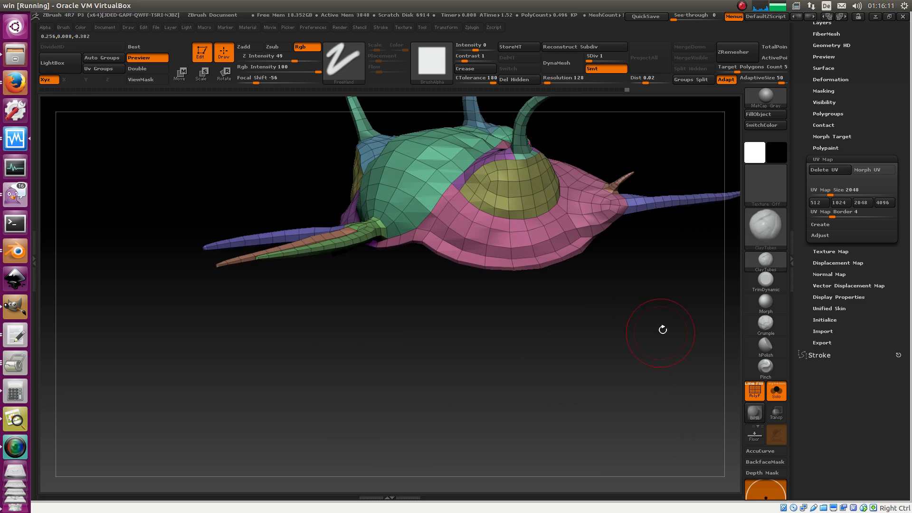
left_click_drag(649, 133, 366, 275, "alt")
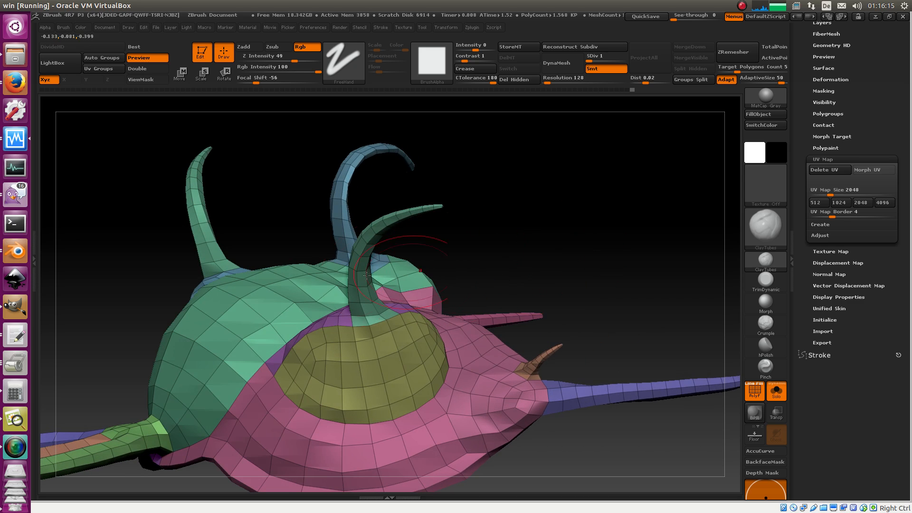
left_click_drag(533, 243, 450, 253)
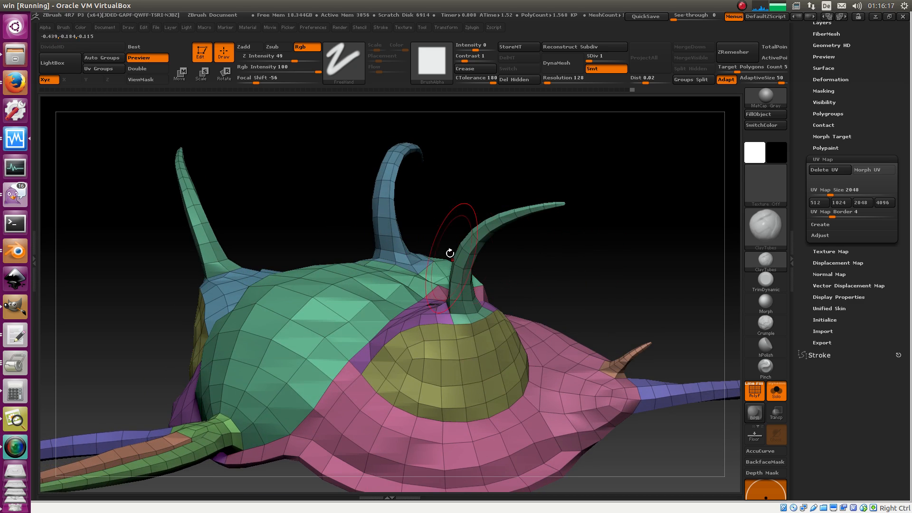
left_click_drag(386, 228, 479, 176)
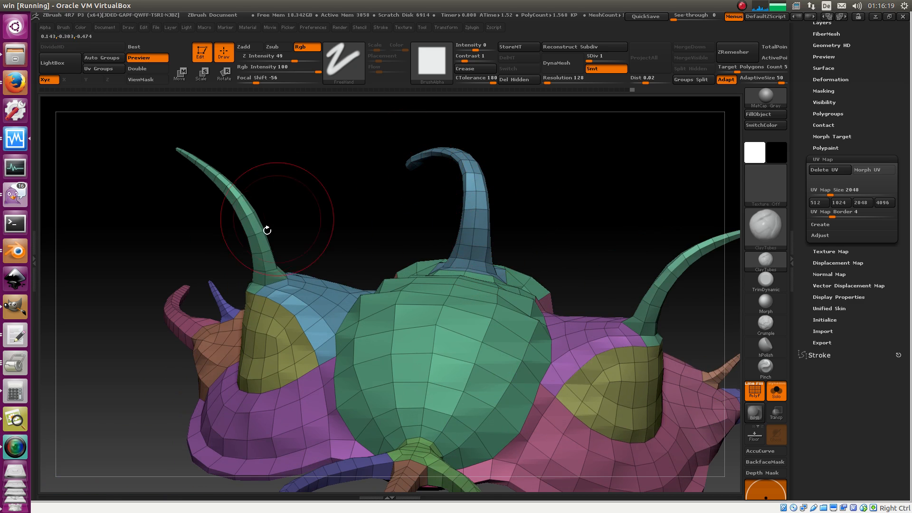
left_click_drag(267, 230, 318, 207)
Step: Switch back to Blender and select the whole Walliserops mesh in Edit Mode to examine its UVMap layout
left_click(10, 252)
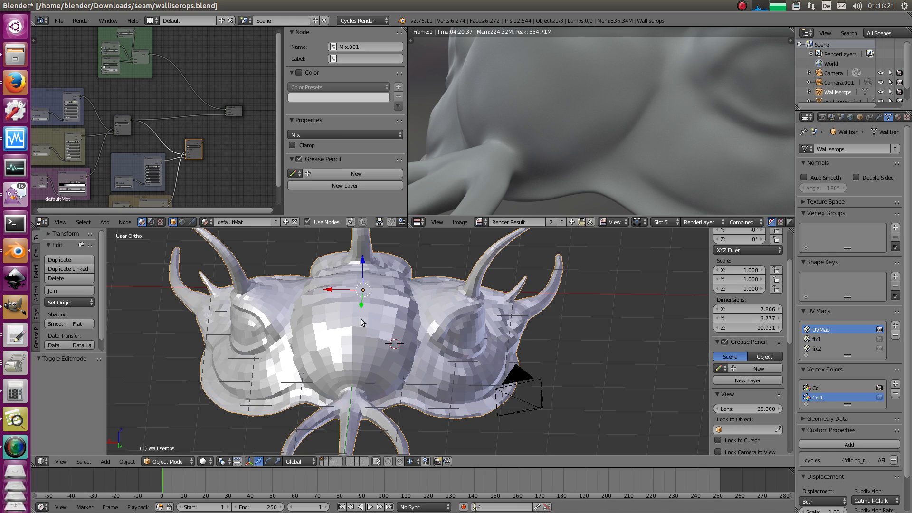
scroll(361, 323, "down", 2)
key("Tab")
left_click(590, 223)
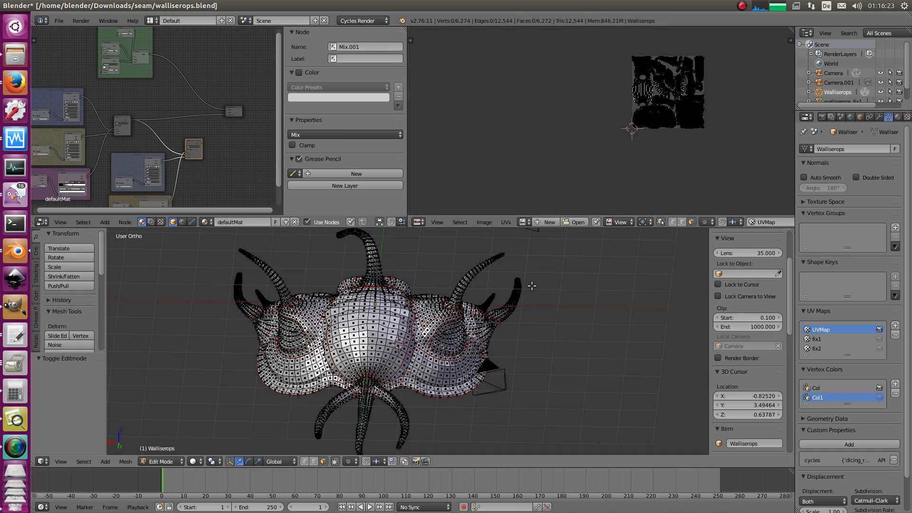
key("a")
middle_click_drag(656, 142, 587, 163)
scroll(537, 178, "up", 5)
scroll(586, 157, "up", 4)
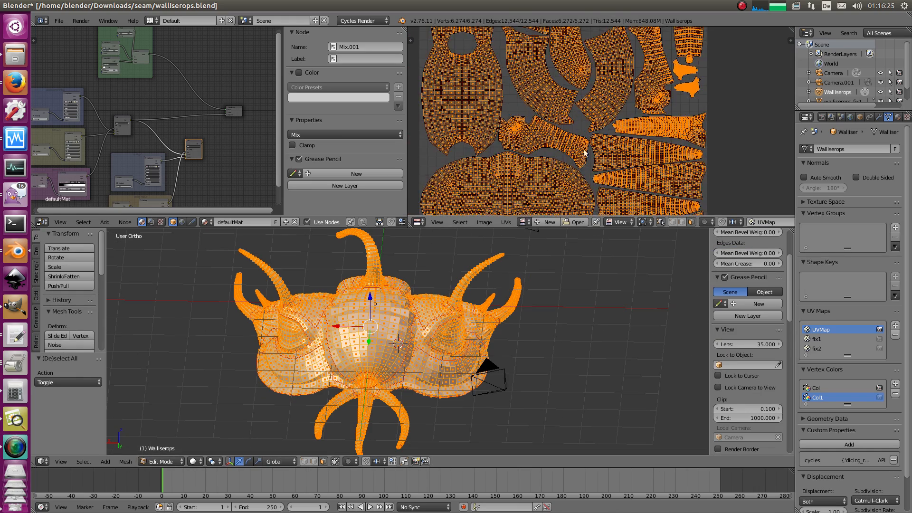
middle_click_drag(494, 281, 470, 275)
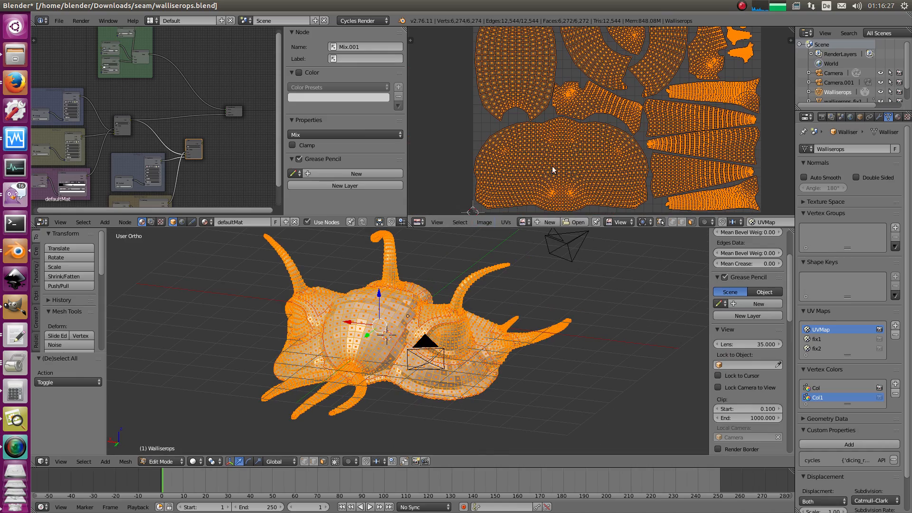
Step: Make the fix1 UV map active and examine its seam strips in a maximized UV editor
left_click(817, 339)
middle_click_drag(609, 129, 587, 150)
middle_click_drag(531, 173, 549, 153)
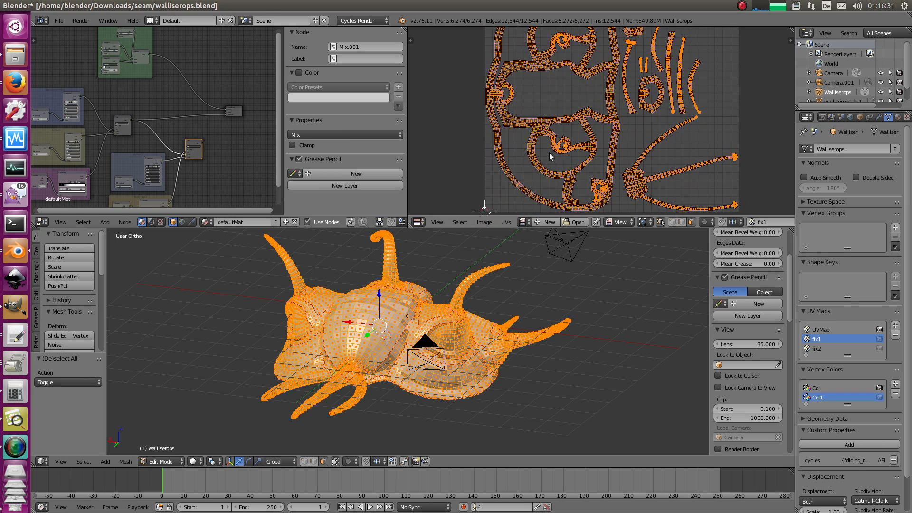
key("shift+space")
middle_click_drag(479, 301, 467, 226, "ctrl")
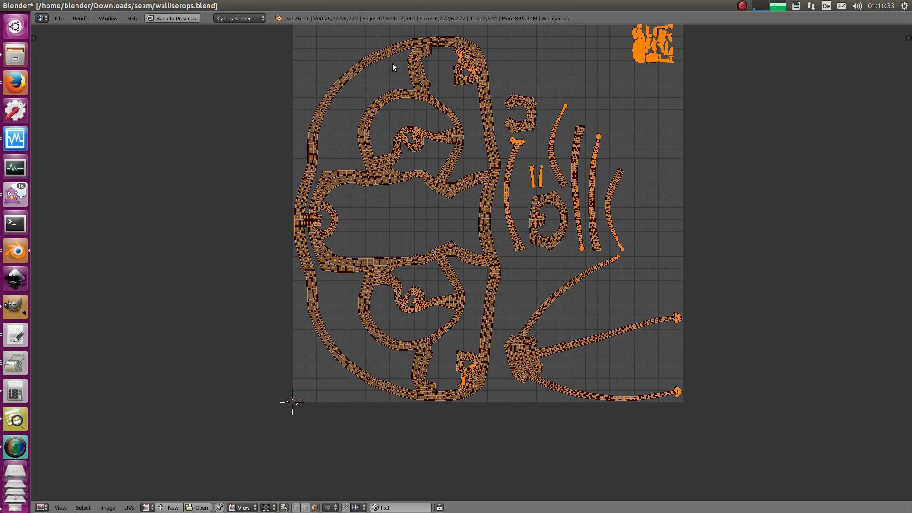
middle_click_drag(428, 181, 398, 205)
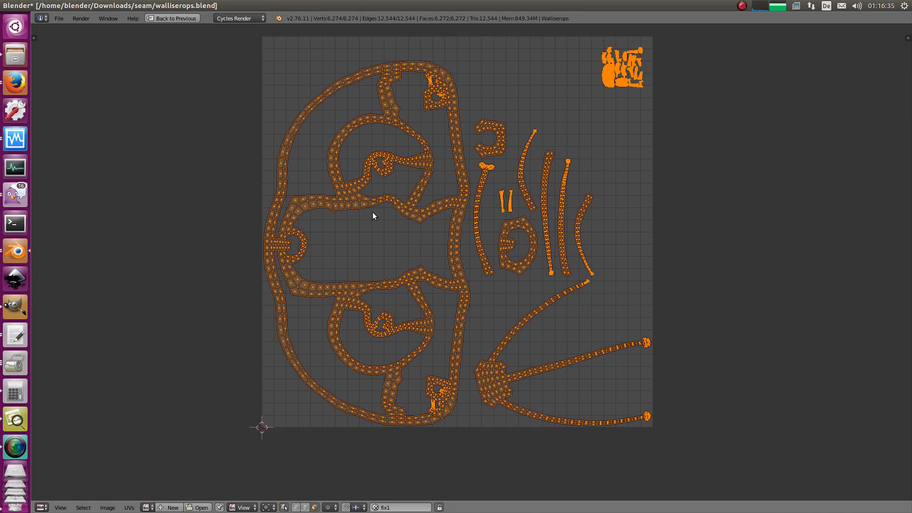
Step: Select the connected face strip above the eye out to its seams, using Select Linked delimited by seam
key("shift+space")
scroll(466, 319, "up", 2)
middle_click_drag(465, 319, 415, 321)
key("a")
right_click(451, 308, "alt")
scroll(423, 312, "up", 3)
key("a")
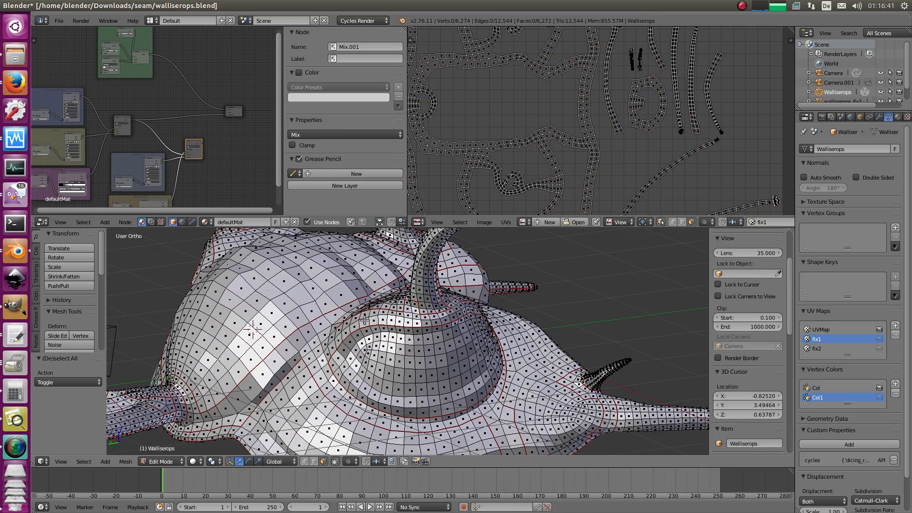
right_click(364, 319)
key("ctrl+l")
scroll(303, 327, "down", 2)
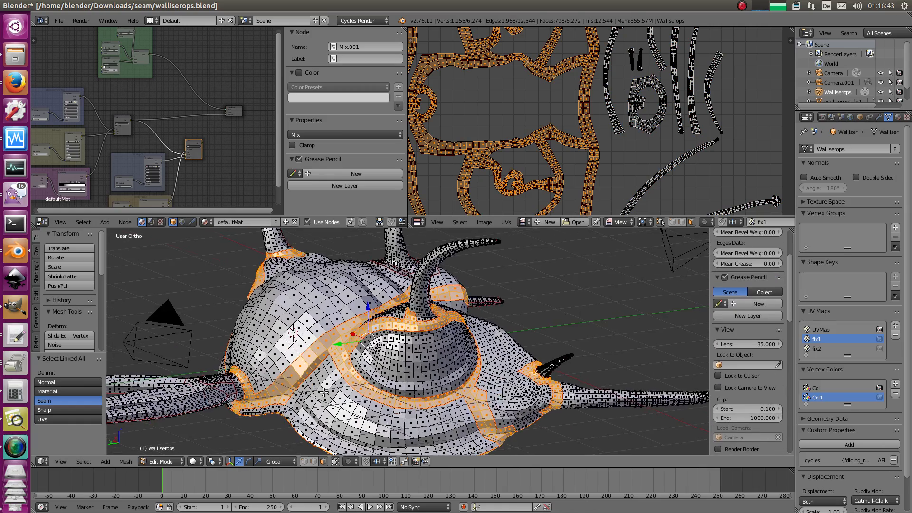
Step: Examine how the selected strip runs over the head and matches its island in the fix1 layout
middle_click_drag(324, 392, 339, 327)
scroll(329, 366, "up", 4)
scroll(357, 360, "up", 3)
scroll(615, 115, "down", 2)
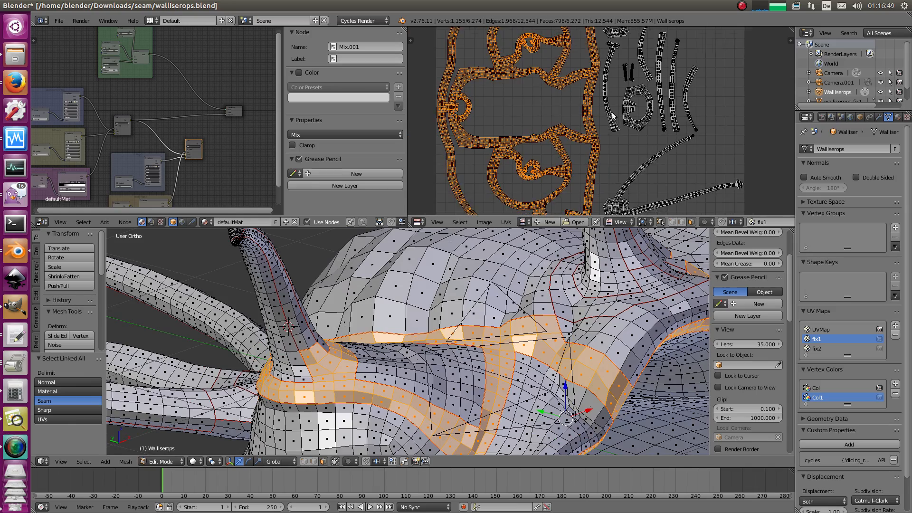
scroll(613, 124, "up", 1)
middle_click_drag(607, 150, 572, 124)
scroll(333, 347, "down", 3)
middle_click_drag(337, 341, 436, 338)
Step: Toggle out of and back into Edit Mode and clear the selection on the Walliserops mesh
key("Tab")
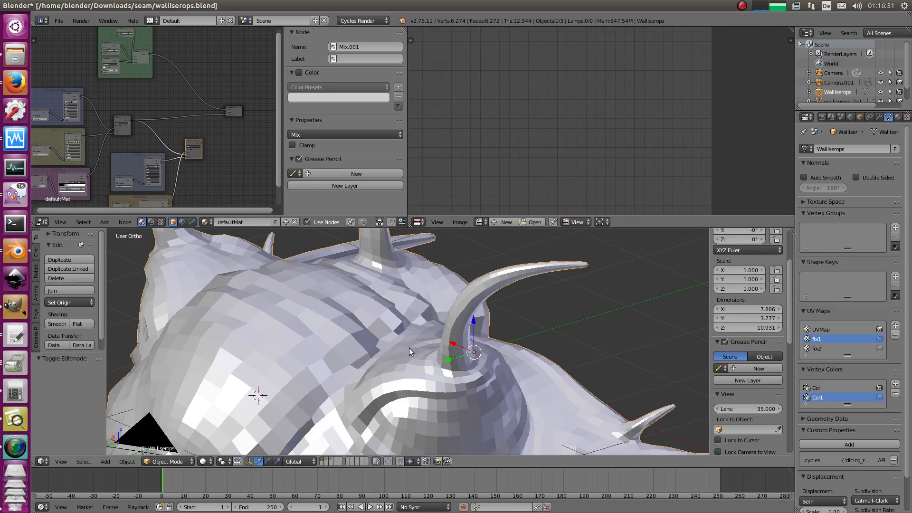
key("Tab")
key("a")
key("a")
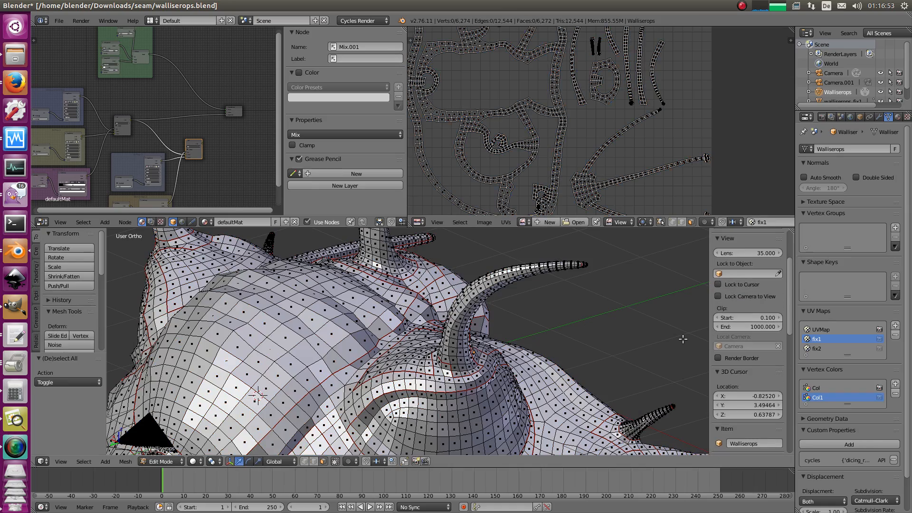
Step: Make the fix2 UV map active and select the faces around the seam junction at the base of the horn above the eye
left_click(820, 349)
scroll(477, 361, "down", 1)
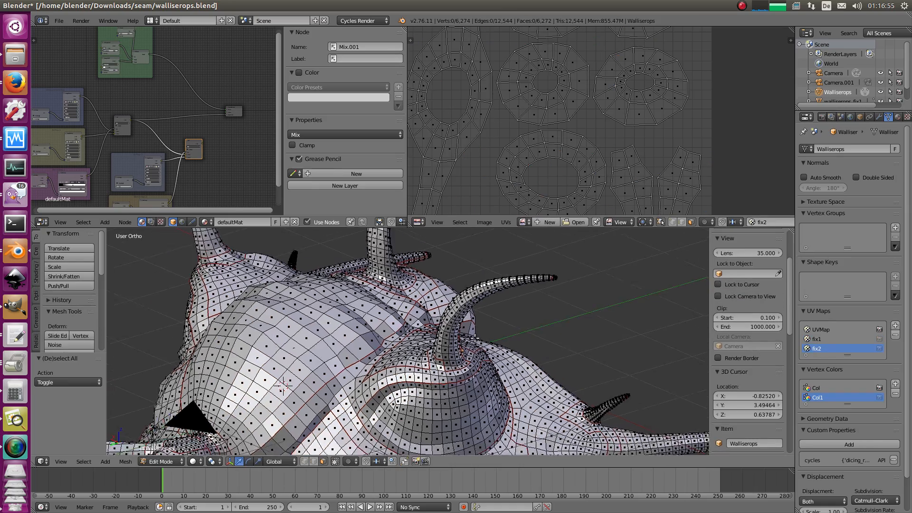
middle_click_drag(470, 359, 400, 355)
scroll(377, 365, "up", 7)
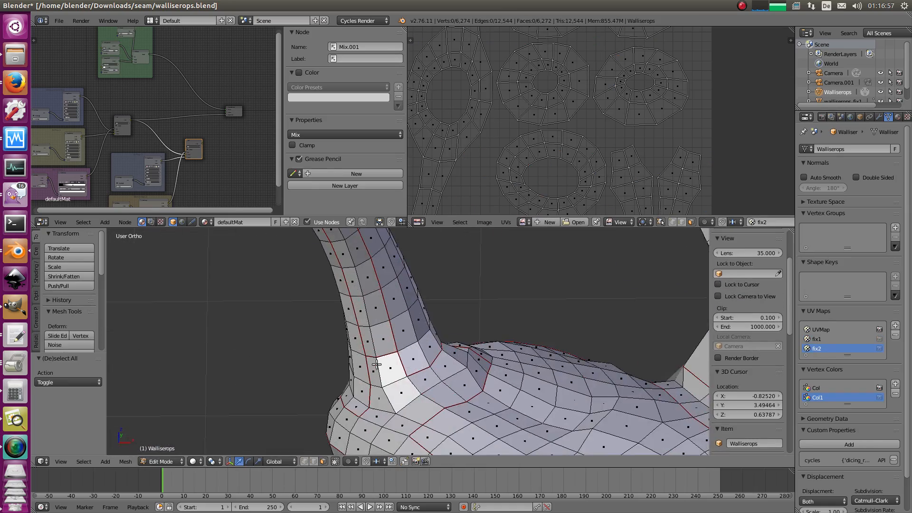
right_click(380, 338)
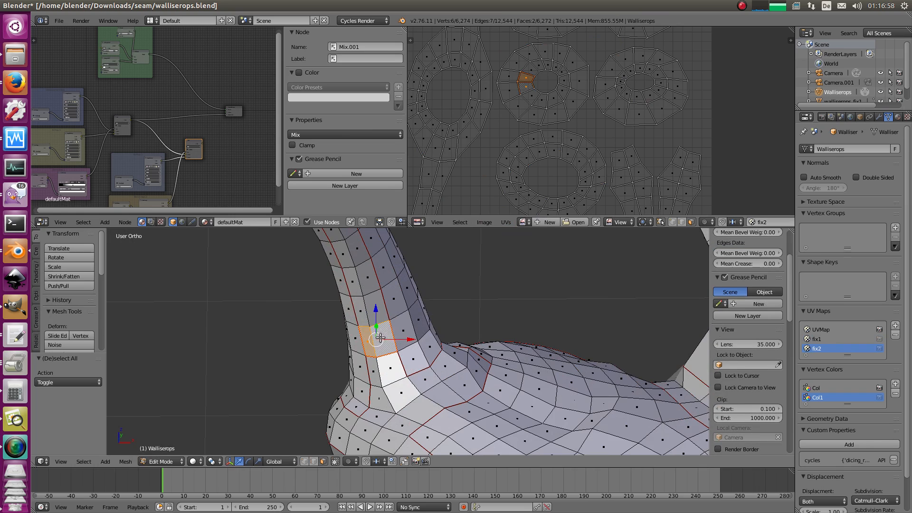
right_click(353, 343, "shift")
middle_click_drag(399, 337, 455, 326)
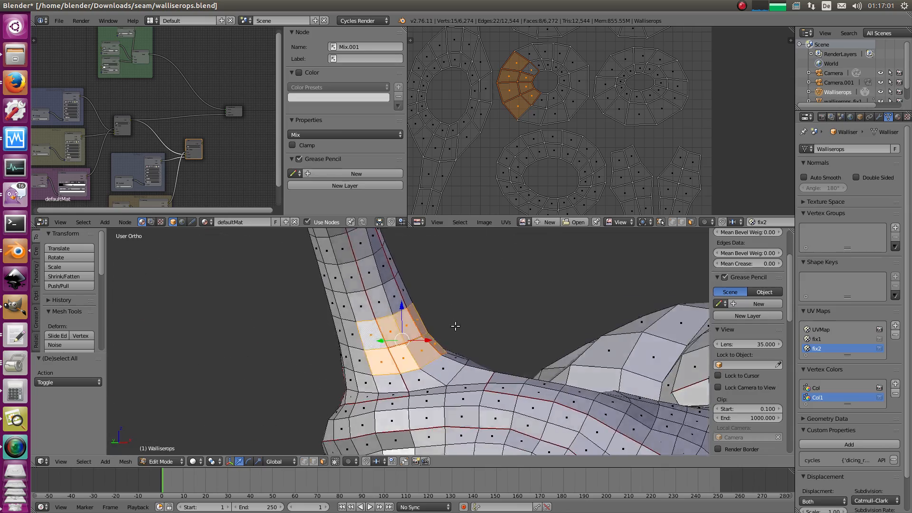
Step: Check the face ring around the central horn's base against its ring-shaped island in the fix2 layout and clear the selection
scroll(455, 326, "down", 3)
middle_click_drag(531, 350, 143, 352, "shift")
middle_click_drag(444, 299, 466, 325)
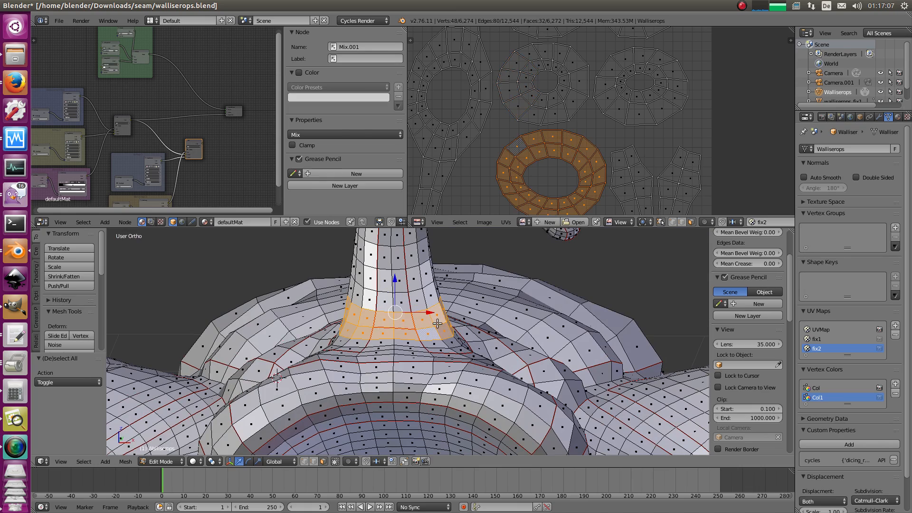
scroll(437, 323, "up", 2)
key("a")
Step: Select the two rows of faces bordering the seam at the central horn's base and compare them with their fix2 island
scroll(376, 358, "up", 5)
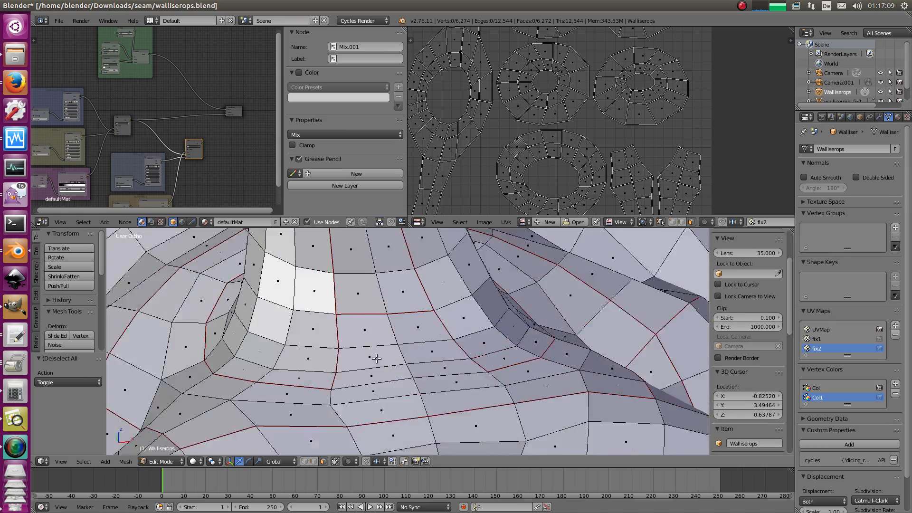
middle_click_drag(376, 359, 374, 352, "ctrl")
right_click(320, 280)
right_click(360, 285, "shift")
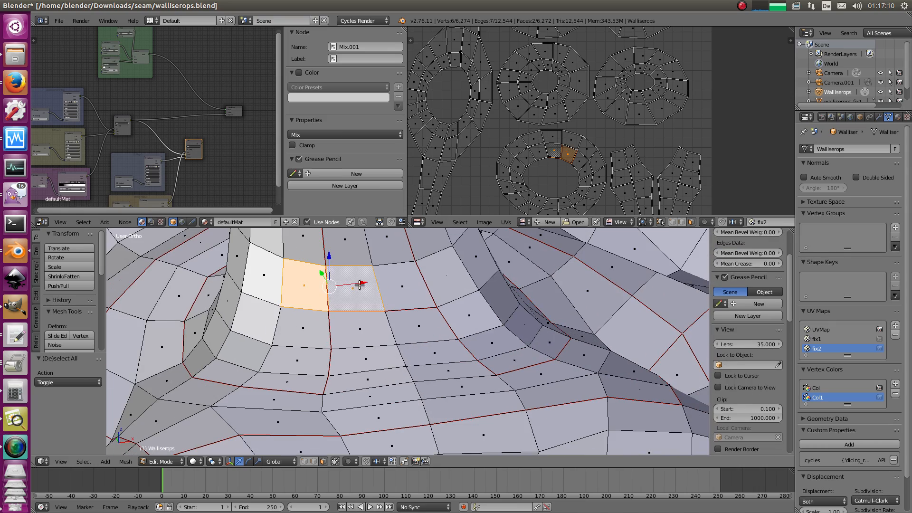
right_click(448, 266, "shift")
right_click(460, 317, "shift")
scroll(438, 356, "down", 5)
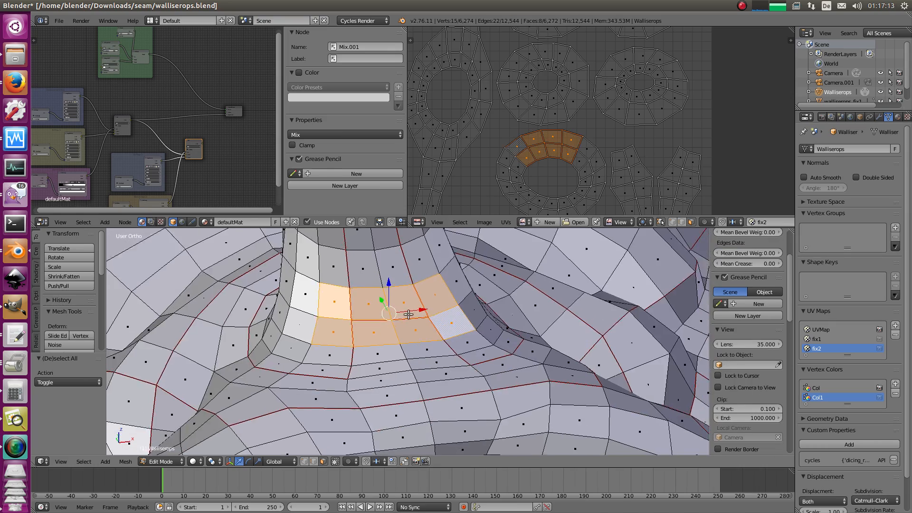
scroll(565, 136, "down", 1)
scroll(571, 106, "down", 2)
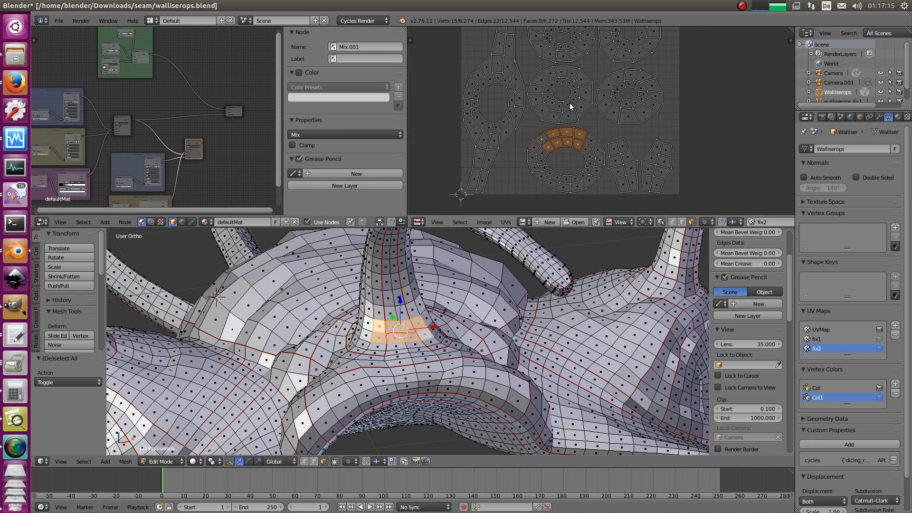
Step: Clear the face selection and examine the seams around the front trident, the head and the horns
middle_click_drag(436, 327, 522, 365)
key("a")
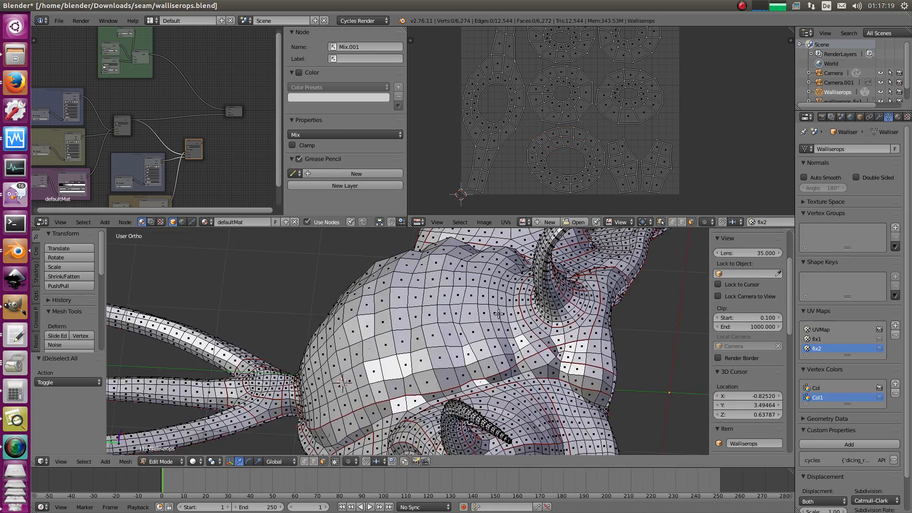
mouse_move(352, 339)
middle_mouse_down("shift")
mouse_move(463, 345)
mouse_move(464, 287)
mouse_move(361, 349)
middle_mouse_up("shift")
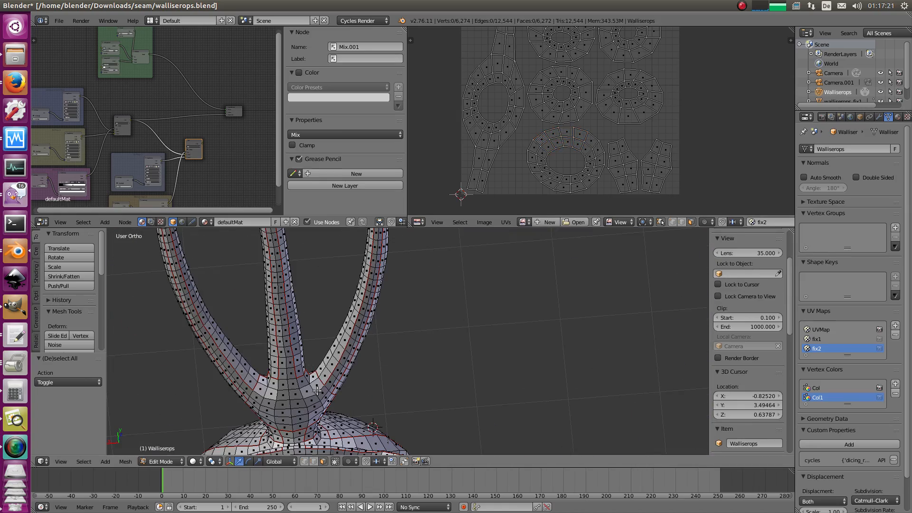
middle_click_drag(368, 311, 344, 379)
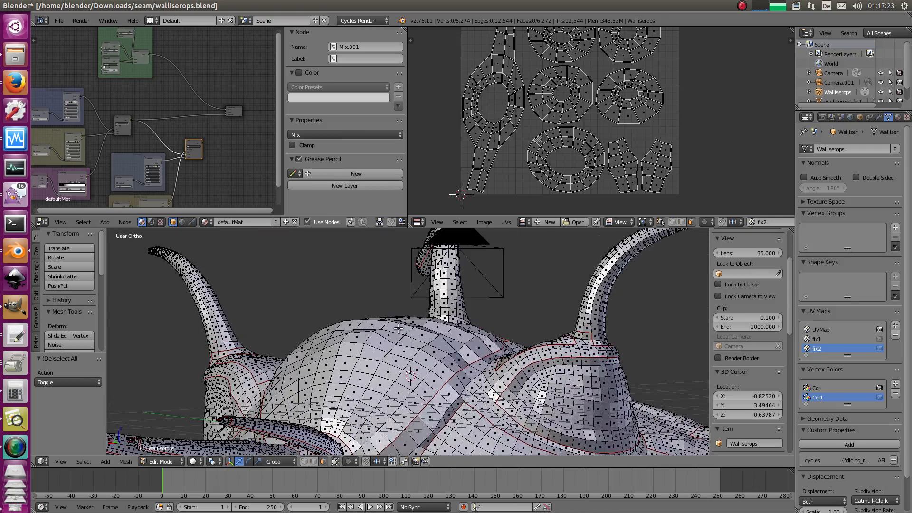
middle_click_drag(398, 328, 373, 396)
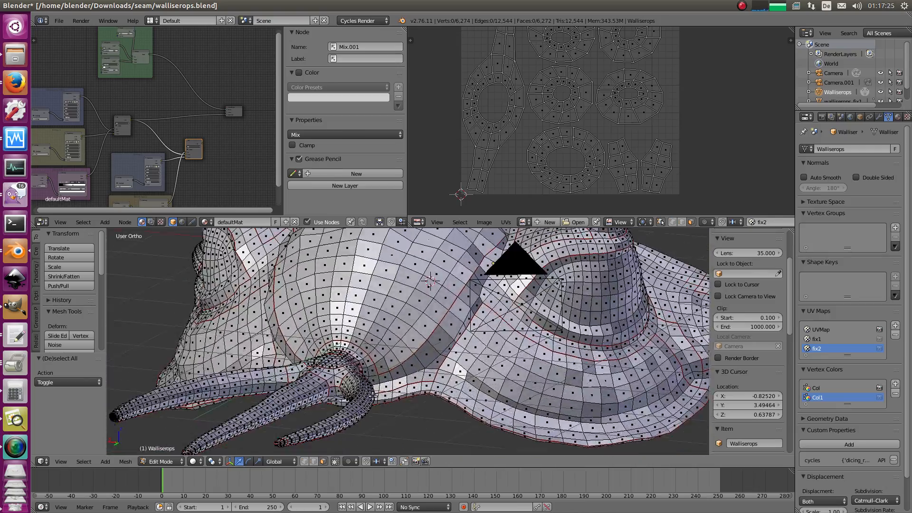
Step: Return to Object Mode in the camera view and display the Render Result in the image editor
key("KP_0")
key("Tab")
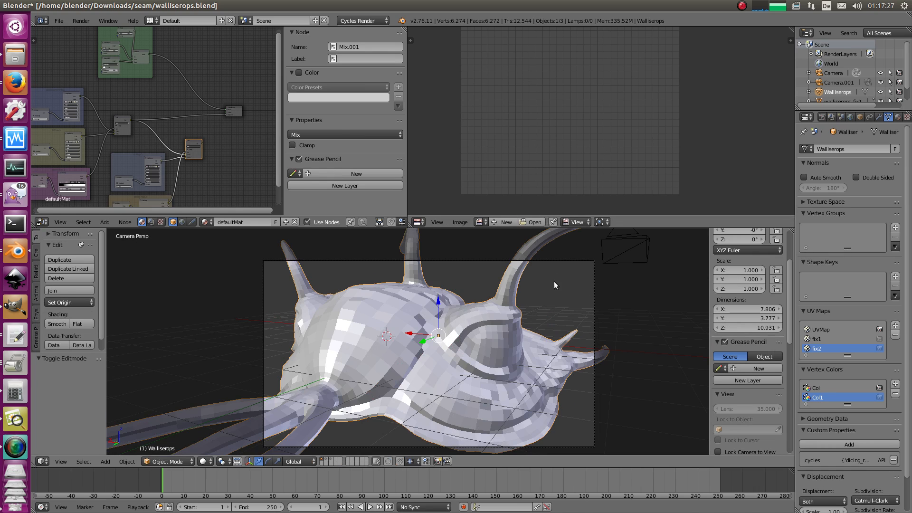
key("F12")
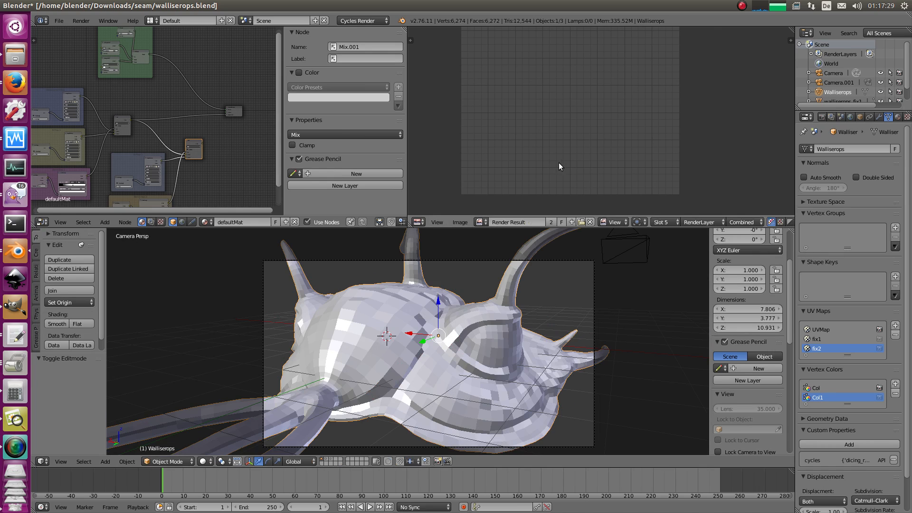
scroll(592, 107, "down", 5)
middle_click_drag(585, 104, 574, 141)
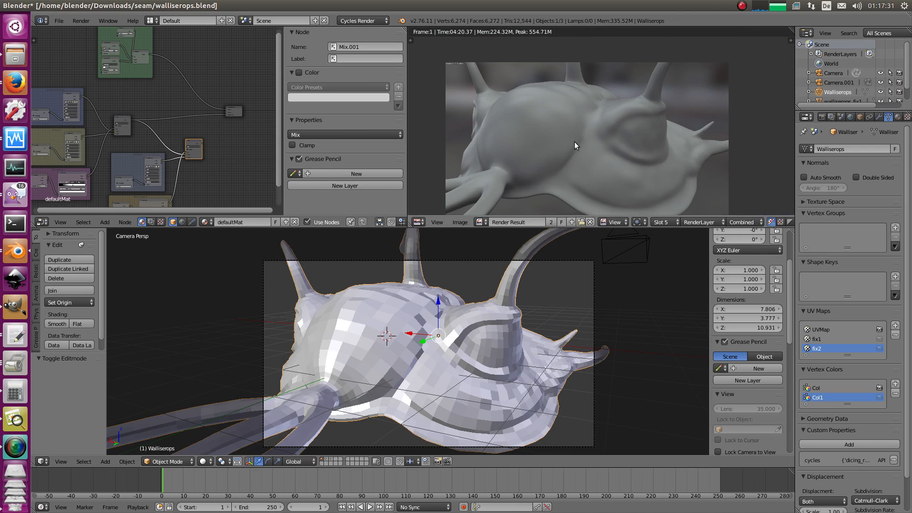
Step: Maximize the image editor and examine the Basemesh + Subdiv render in slot 5
key("shift+space")
scroll(511, 262, "up", 3)
scroll(504, 291, "up", 2)
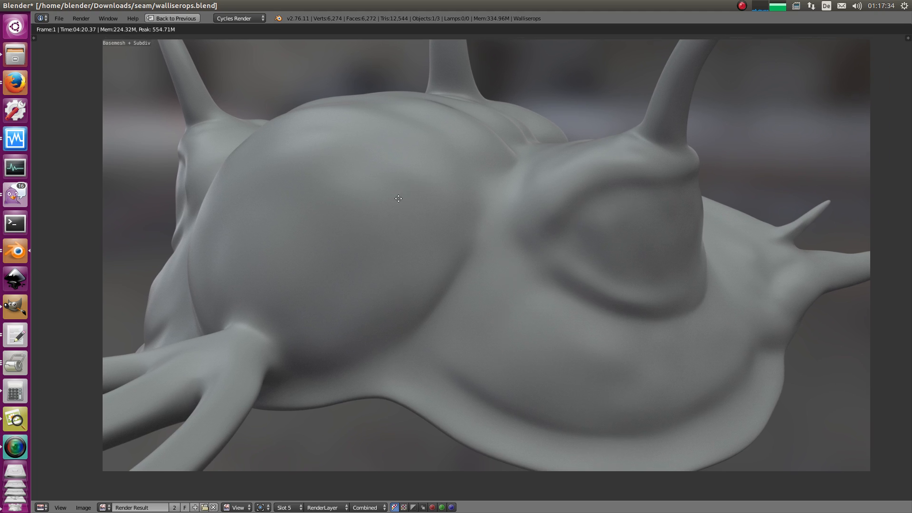
middle_click_drag(398, 199, 378, 215)
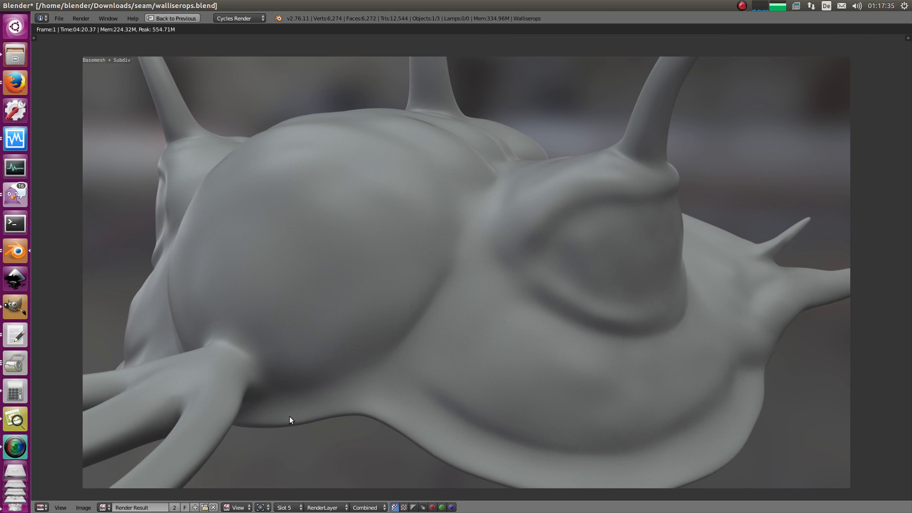
Step: Display the displacement render in slot 6 and examine the seam line along the edge of the central head bulge
left_click(290, 508)
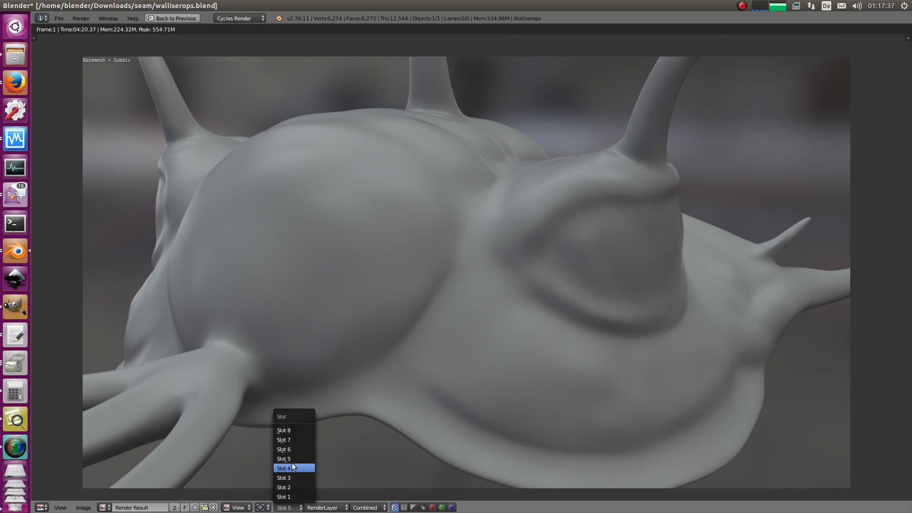
left_click(294, 450)
scroll(318, 321, "up", 6)
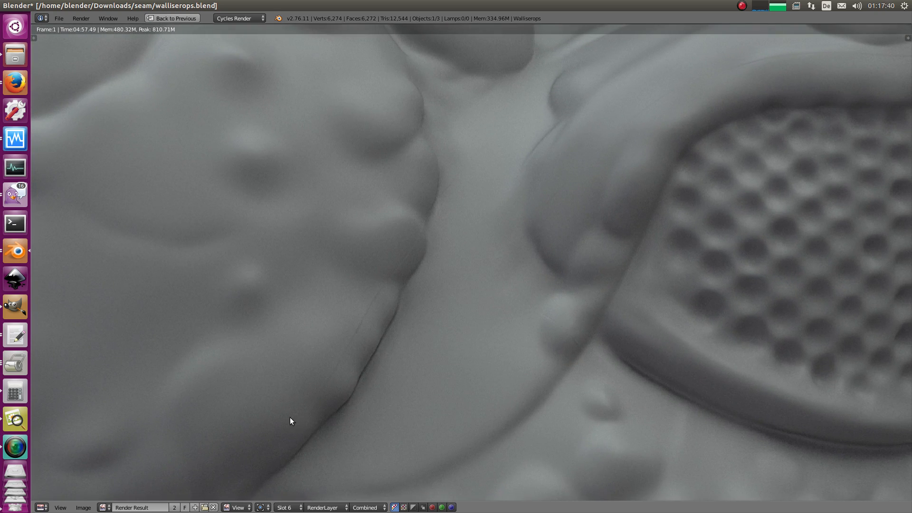
left_click(288, 432)
left_click_drag(288, 432, 386, 284)
left_click_drag(429, 210, 431, 204)
middle_click_drag(608, 242, 547, 158)
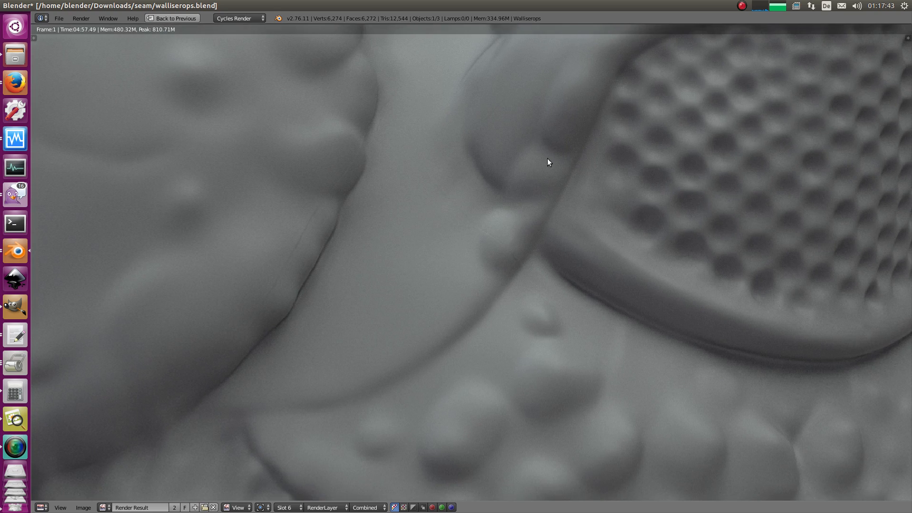
Step: Examine the slot 6 render for seams around the eye, its upper rim and the base of its horn
left_click_drag(527, 265, 491, 234)
left_click_drag(441, 191, 436, 186)
middle_click_drag(631, 42, 489, 232)
left_click_drag(451, 227, 420, 231)
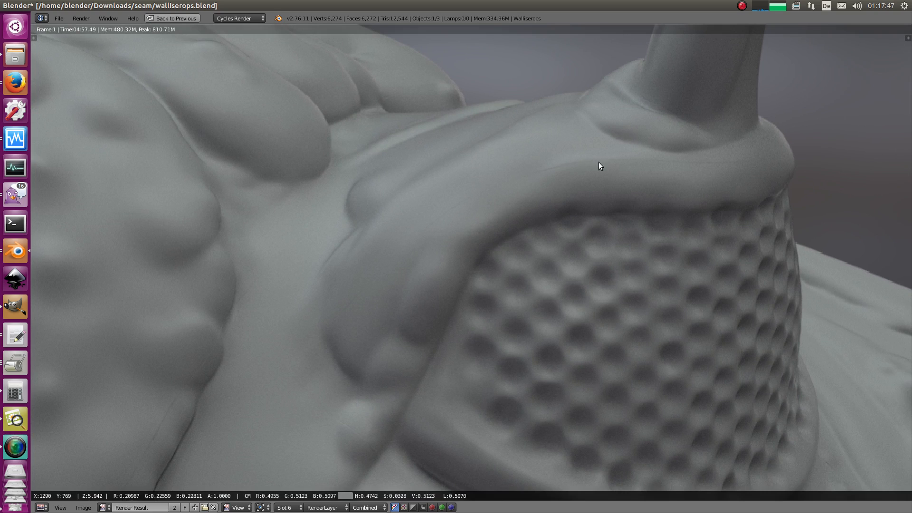
left_click_drag(705, 159, 744, 151)
left_click_drag(641, 198, 599, 174)
scroll(551, 190, "down", 1)
middle_click_drag(432, 228, 557, 261)
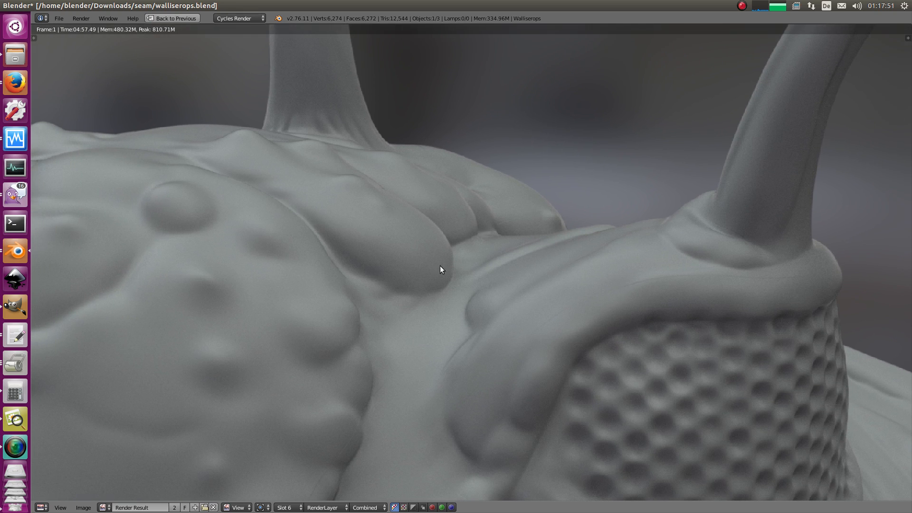
Step: Examine the slot 6 render for seams where the front trident joins the head
middle_click_drag(440, 266, 542, 221)
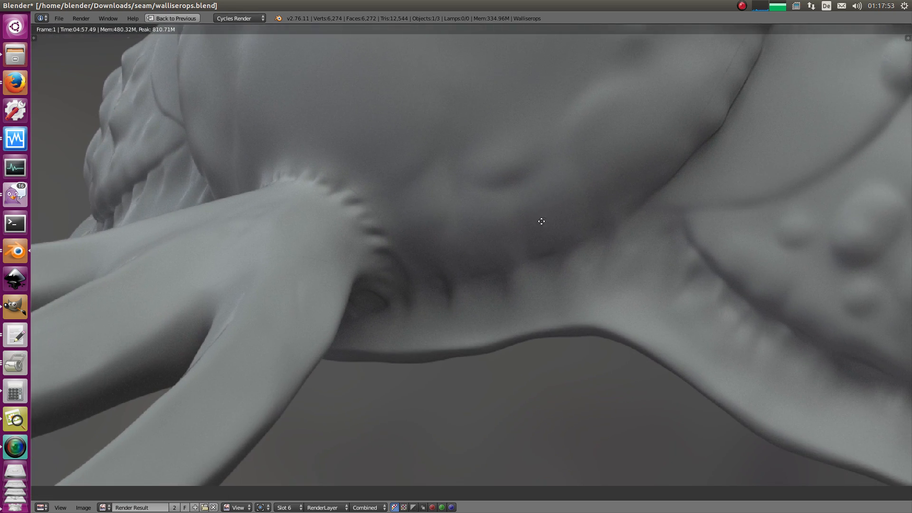
scroll(541, 221, "up", 3)
left_click_drag(527, 283, 477, 282)
mouse_move(561, 270)
left_mouse_down()
mouse_move(590, 258)
mouse_move(560, 266)
left_mouse_up()
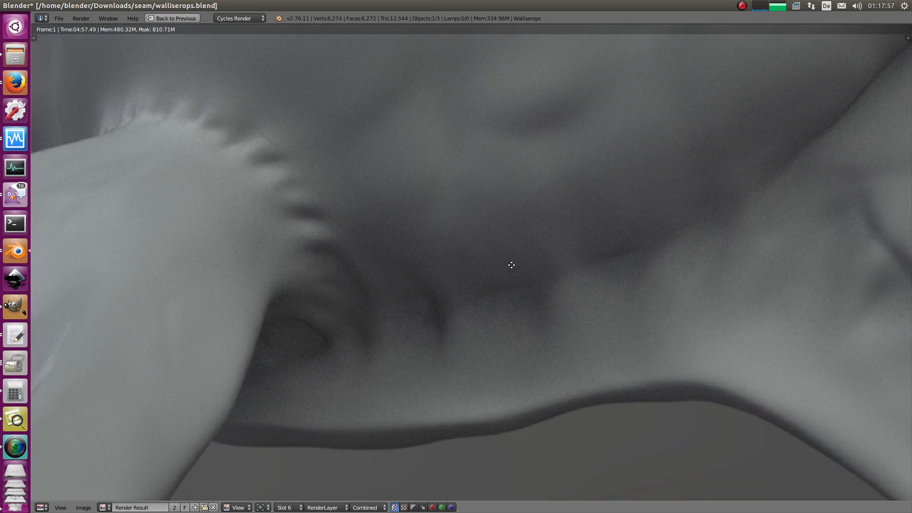
scroll(380, 218, "up", 2)
left_click_drag(374, 234, 335, 204)
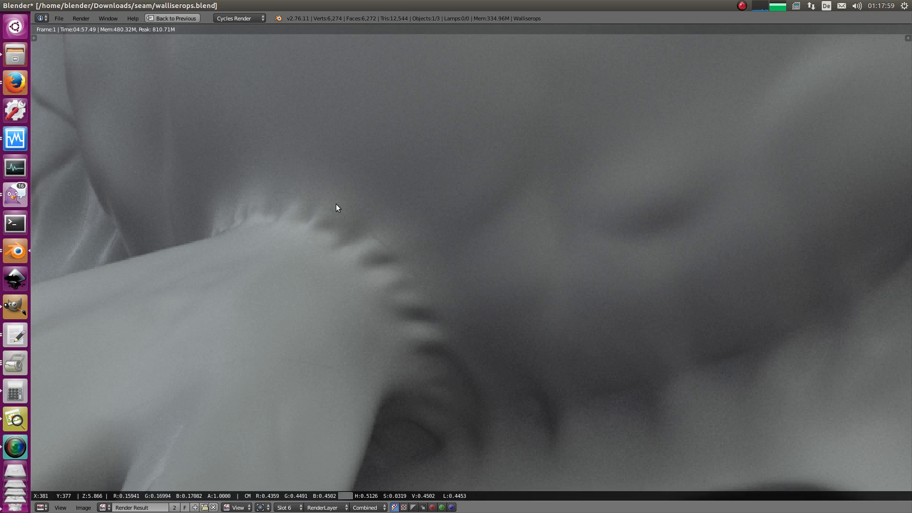
Step: Examine the slot 6 render for seams around the small spine and the cheek behind the eye
scroll(434, 222, "down", 8)
middle_click_drag(498, 258, 354, 281)
scroll(354, 281, "up", 3)
middle_click_drag(487, 223, 357, 203)
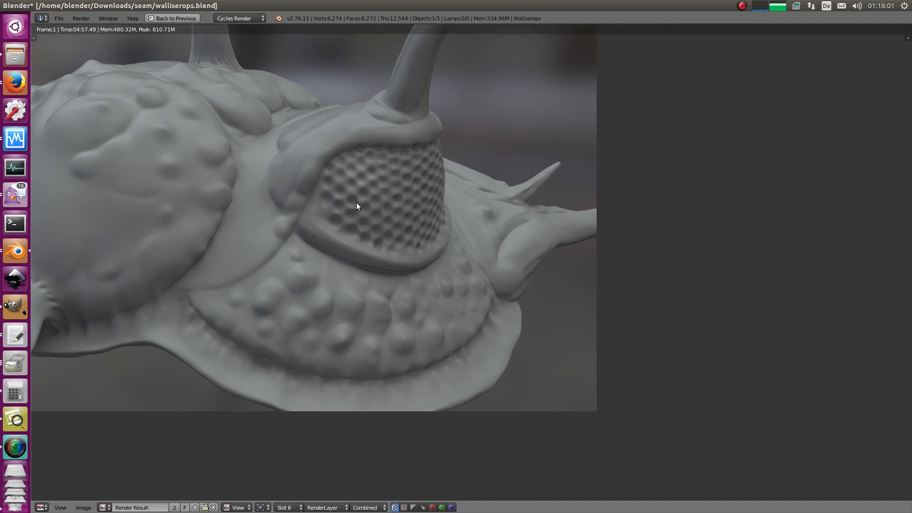
scroll(357, 204, "up", 5)
middle_click_drag(546, 63, 421, 270)
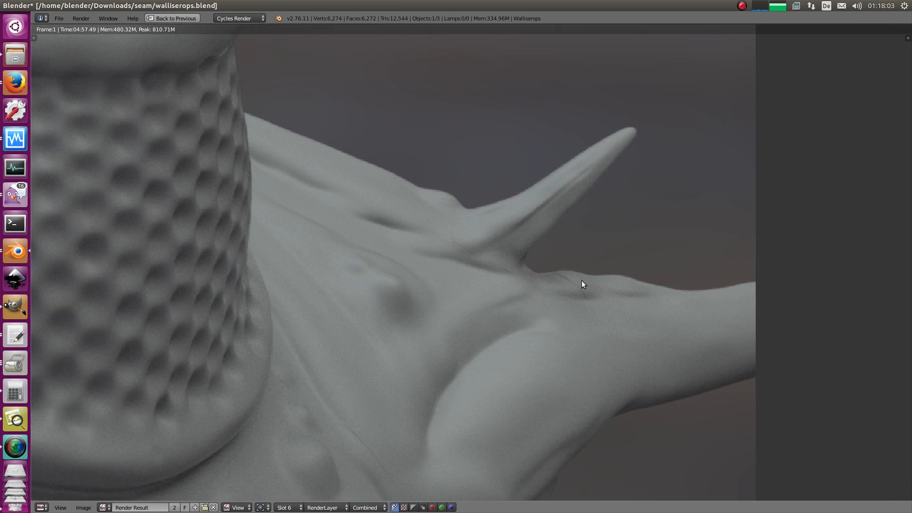
left_click_drag(583, 284, 466, 253)
middle_click_drag(364, 291, 438, 195)
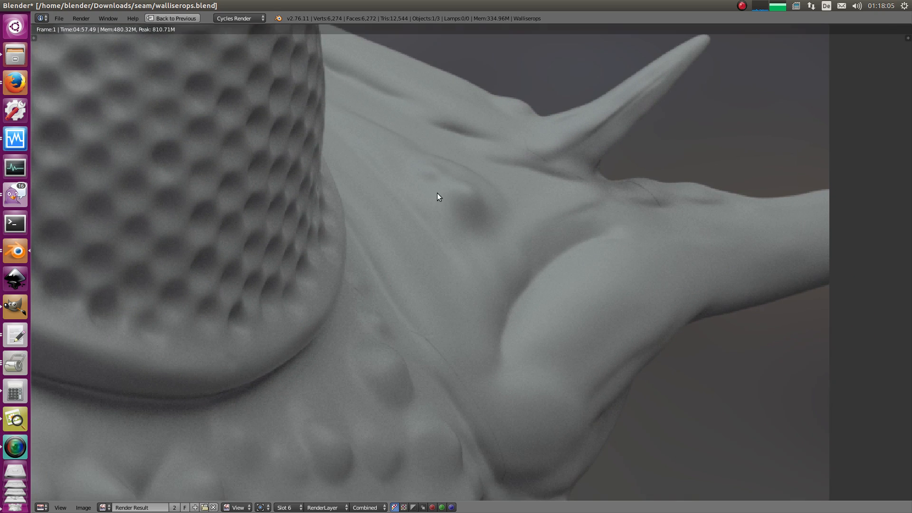
left_click_drag(415, 330, 348, 349)
Step: Display the render in slot 7 and examine the edge of the central head bulge up close
scroll(348, 348, "down", 3)
middle_click_drag(370, 332, 480, 333)
scroll(403, 323, "down", 3)
middle_click_drag(270, 300, 411, 304)
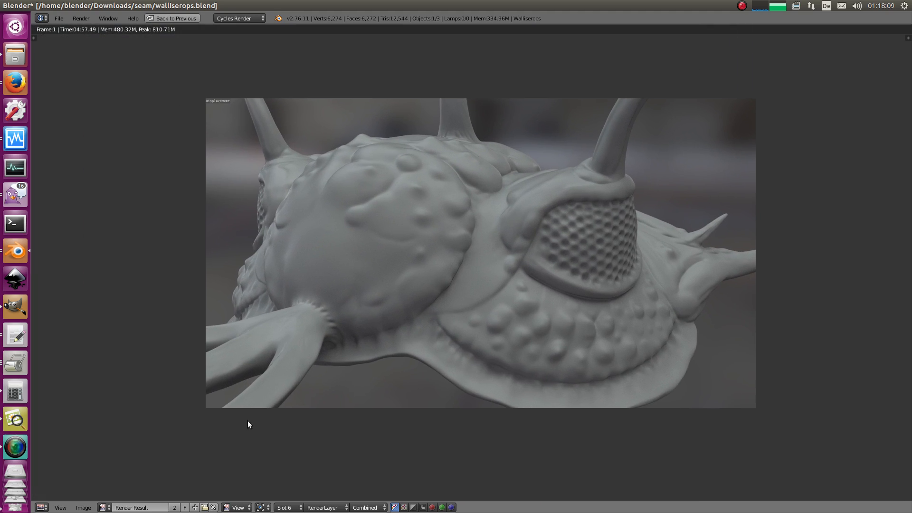
left_click(287, 507)
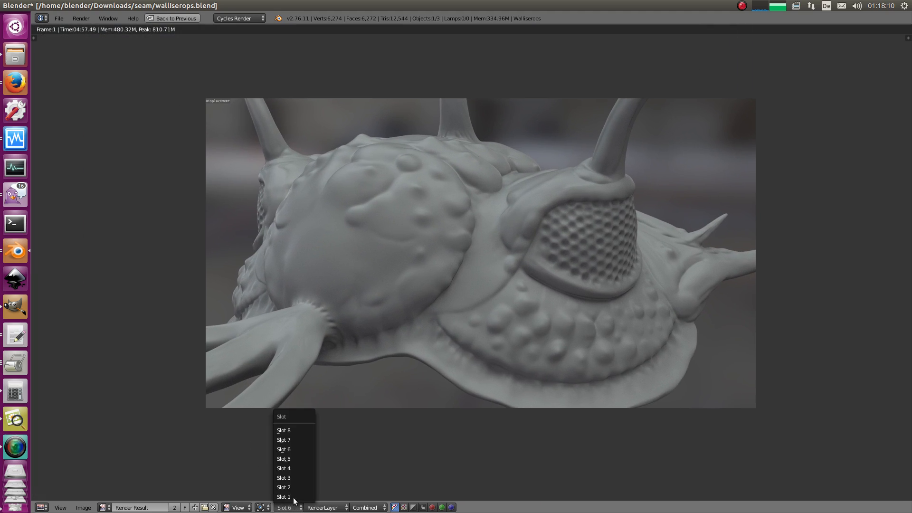
left_click(296, 440)
scroll(380, 380, "up", 6)
middle_click_drag(431, 317, 478, 369)
middle_click_drag(387, 350, 401, 315)
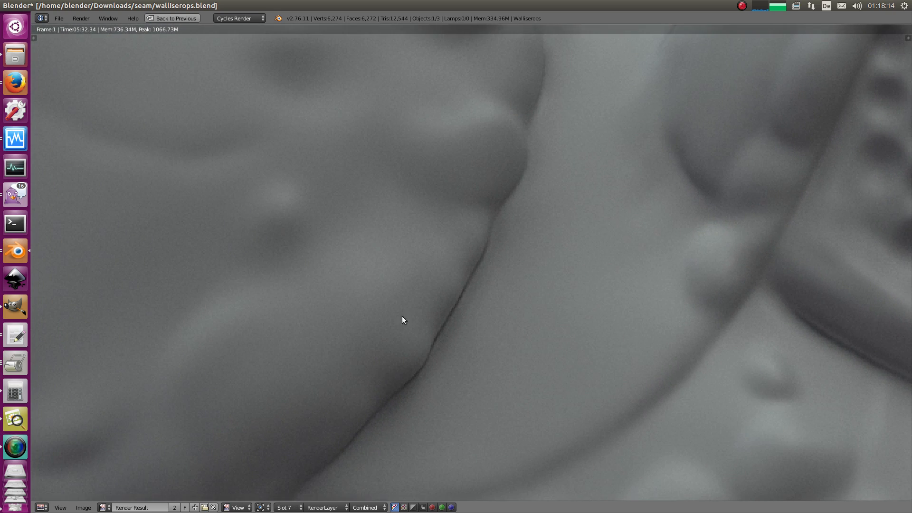
Step: Compare the renders in slots 6 and 7 along the head bulge's edge by alternating between them, finishing on slot 7
left_click(289, 508)
left_click(293, 449)
left_click(298, 507)
left_click(302, 439)
left_click(293, 508)
left_click(295, 449)
middle_click_drag(659, 272, 571, 293)
left_click(552, 267)
left_click(293, 508)
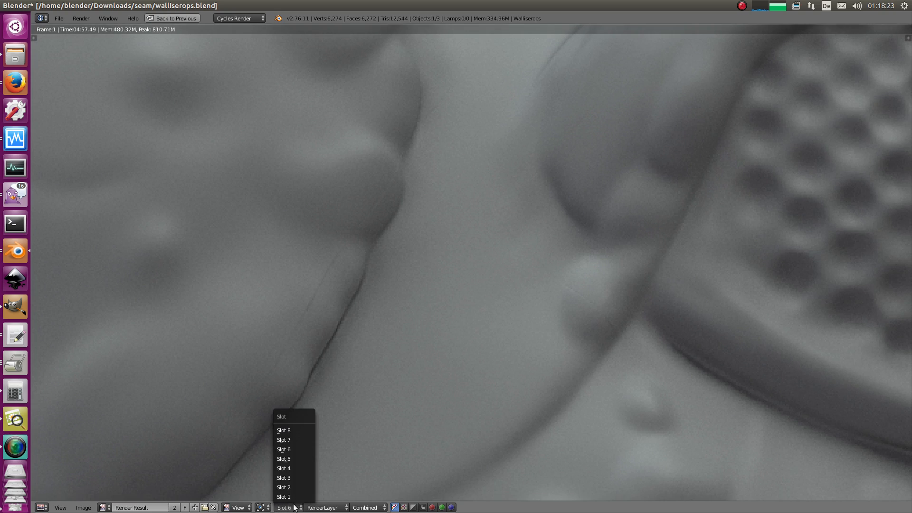
left_click(299, 440)
Step: Examine the slot 7 render around the base of the small spine behind the eye
scroll(267, 385, "down", 2)
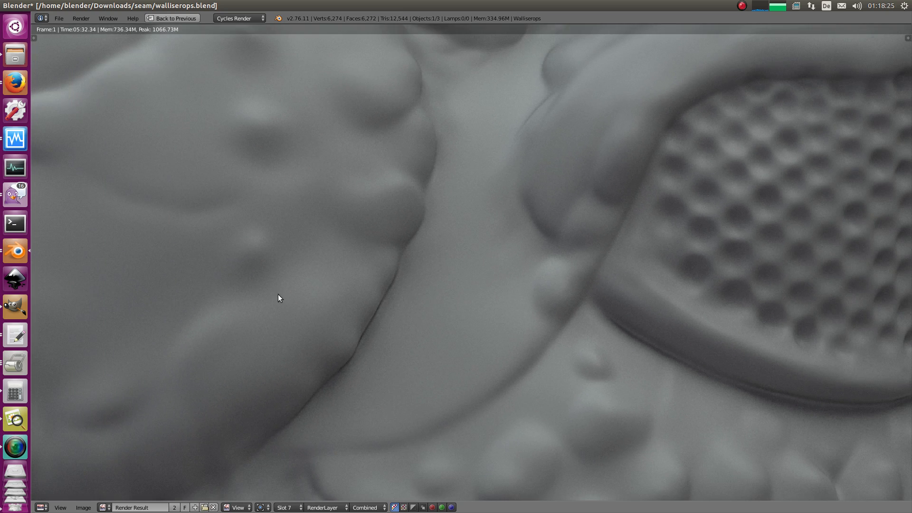
middle_click_drag(566, 288, 361, 264)
middle_click_drag(845, 265, 348, 259)
scroll(349, 260, "up", 2)
middle_click_drag(502, 314, 497, 383)
scroll(472, 286, "up", 2)
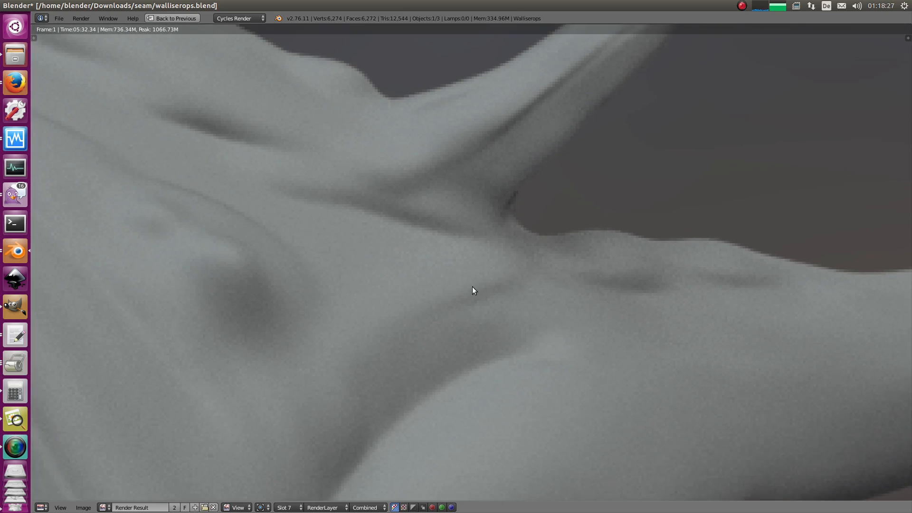
Step: Compare the renders in slots 6 and 7 around the small spine's base, finishing on slot 7
middle_click_drag(473, 286, 483, 339)
left_click(292, 508)
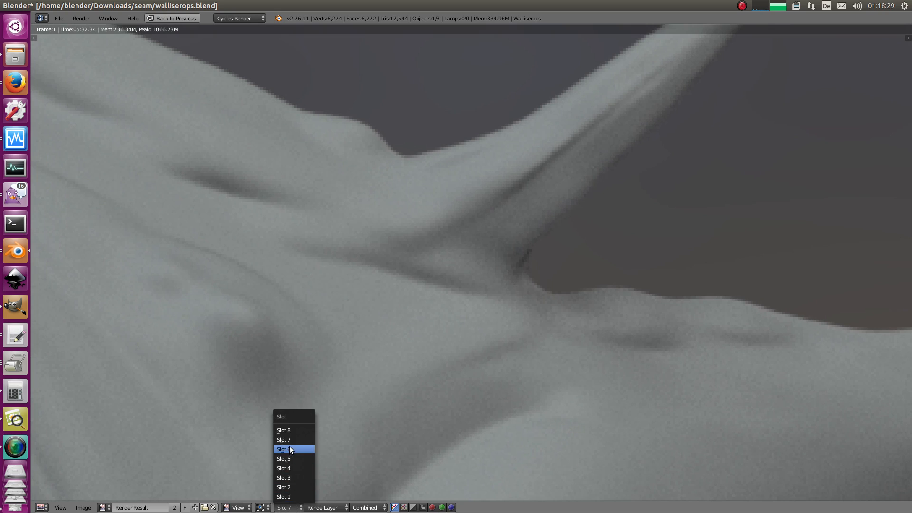
left_click(295, 459)
left_click(291, 500)
left_click(292, 440)
scroll(458, 261, "down", 5)
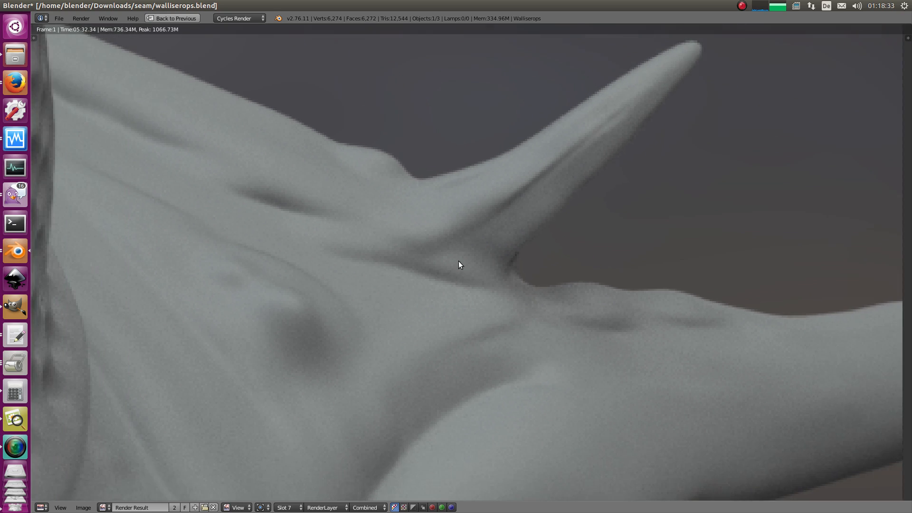
Step: Compare the slot 7 and slot 6 renders on the cheek below and behind the eye, finishing on slot 7
scroll(421, 289, "up", 3)
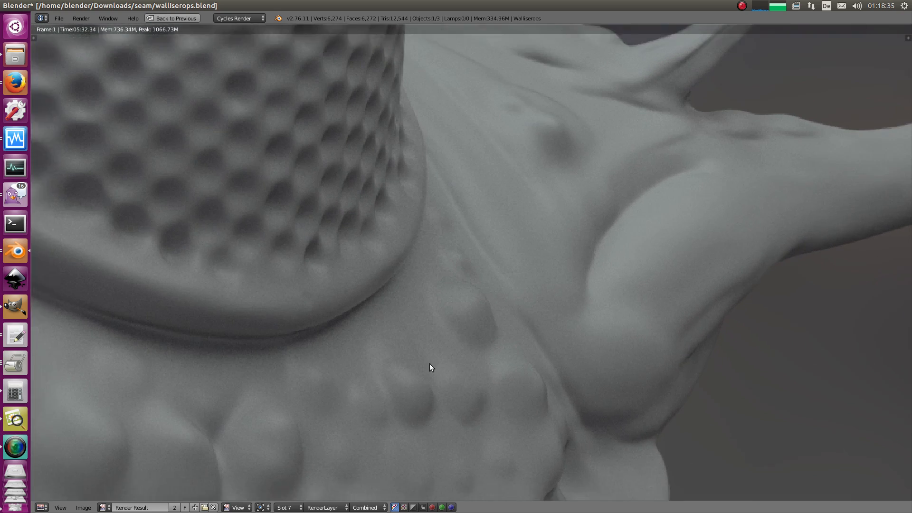
left_click(289, 507)
left_click(300, 438)
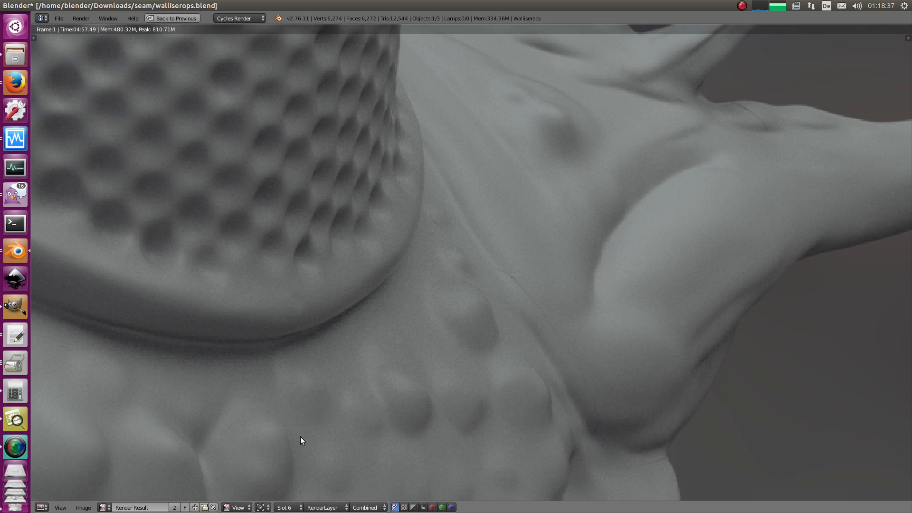
left_click(291, 507)
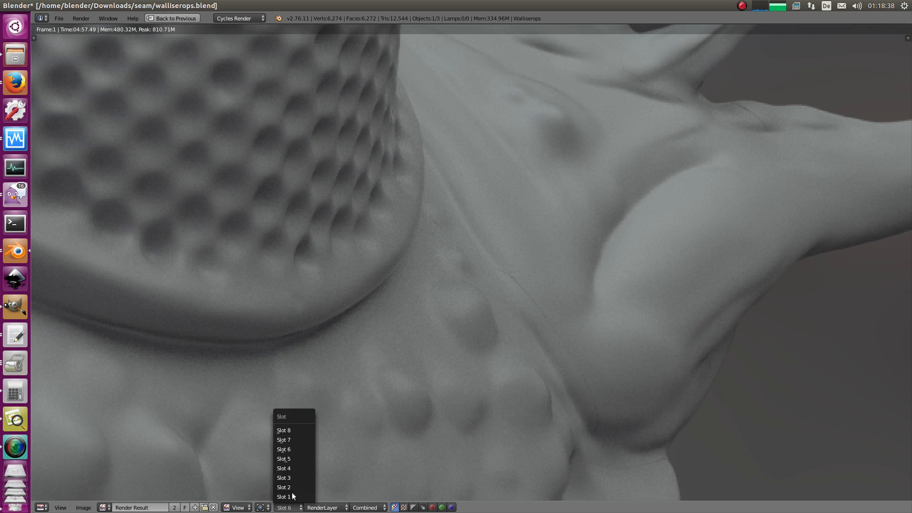
left_click(296, 440)
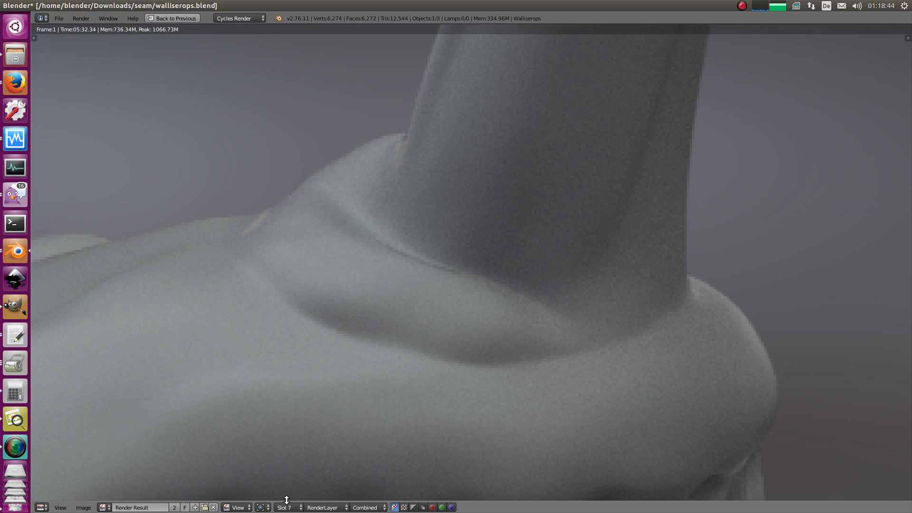
Step: Compare slots 6 and 7 at the base of the horn above the eye, finishing on slot 7, and restore the full layout
left_click(287, 508)
left_click(294, 454)
left_click(298, 507)
left_click(298, 444)
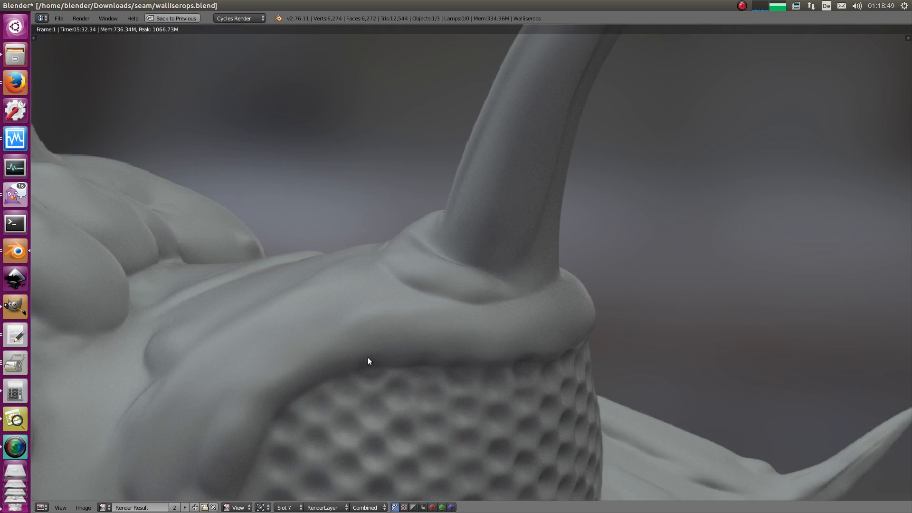
key("Escape")
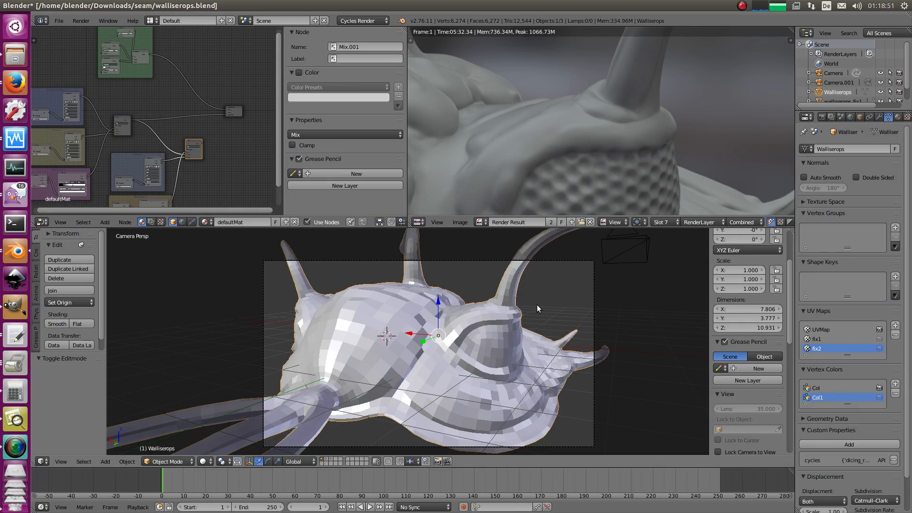
Step: Select the second camera, Camera.001, beside the model and make it the active scene camera
middle_click_drag(551, 284, 412, 333)
scroll(403, 382, "up", 4)
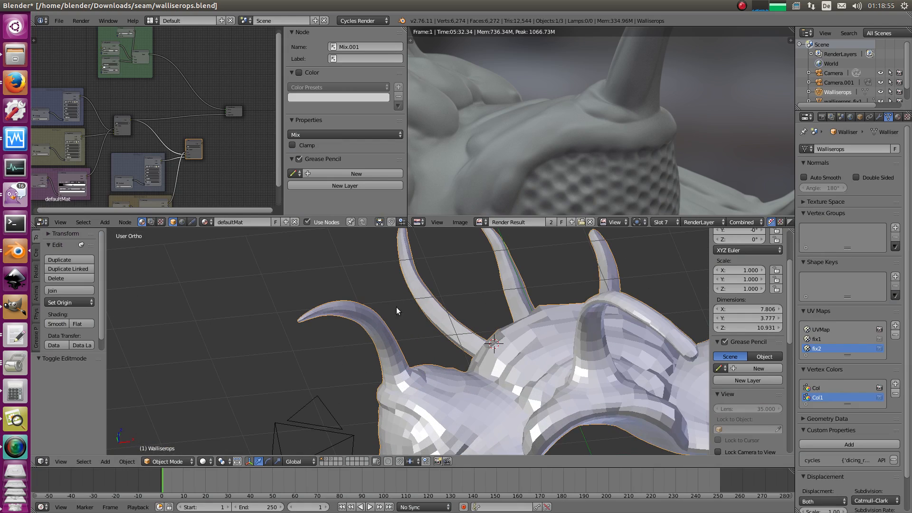
scroll(354, 394, "down", 1)
right_click(341, 429)
key("ctrl+KP_0")
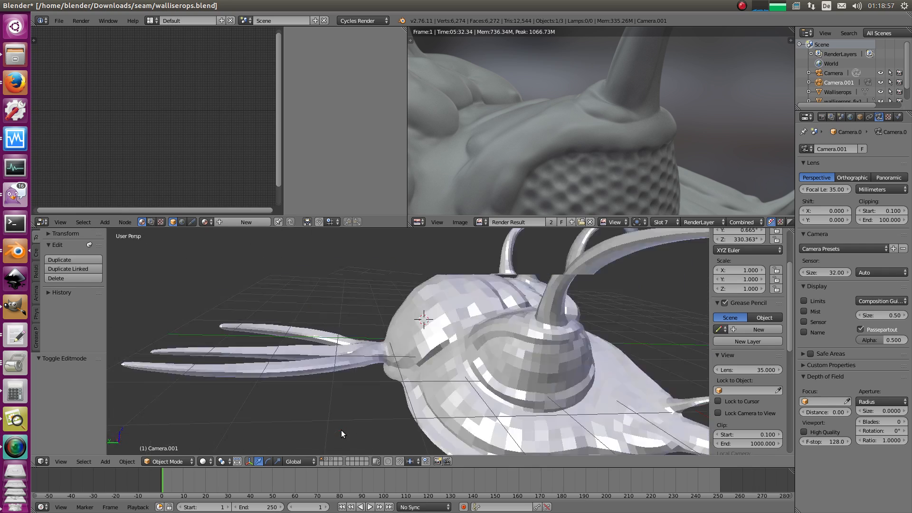
Step: Display the slot 1 render in a maximized image editor and examine the base mesh around the eye horn
left_click(672, 222)
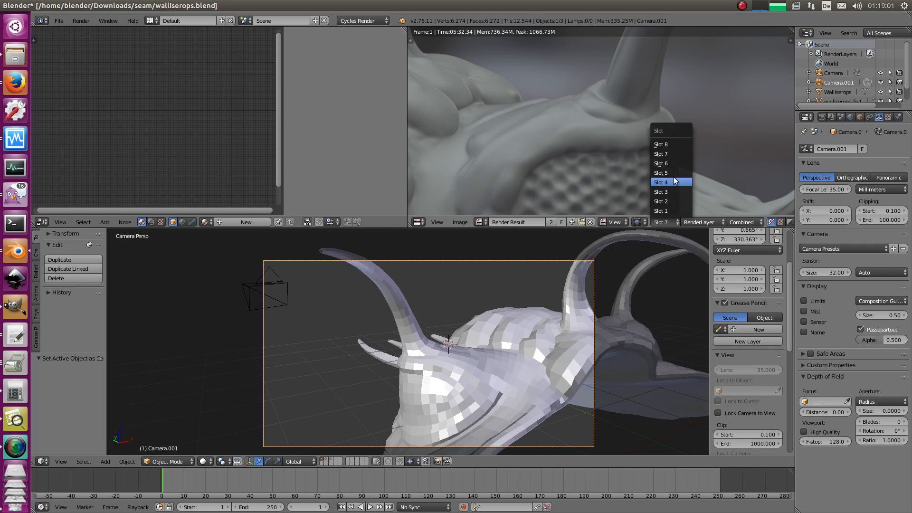
left_click(659, 210)
middle_click_drag(651, 166, 633, 150)
key("ctrl+Up")
middle_click_drag(584, 168, 518, 300, "ctrl")
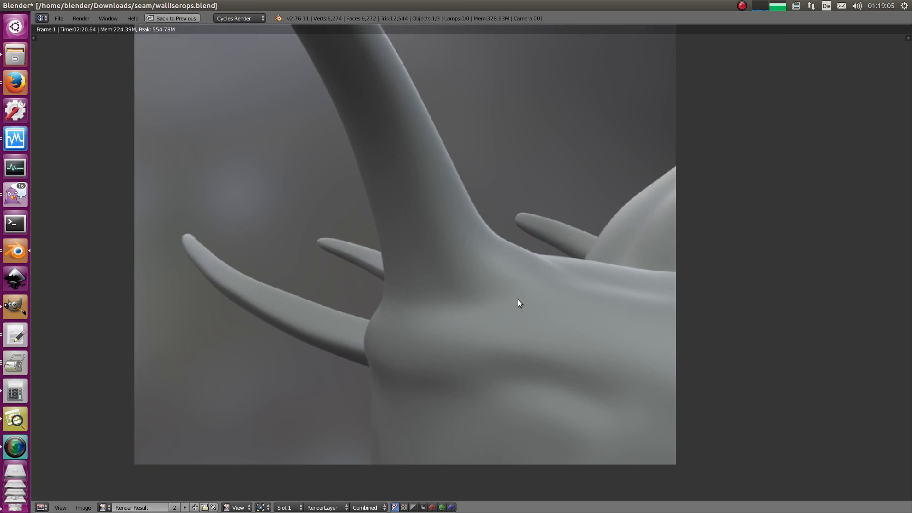
middle_click_drag(491, 327, 505, 300, "ctrl")
middle_click_drag(506, 298, 506, 324)
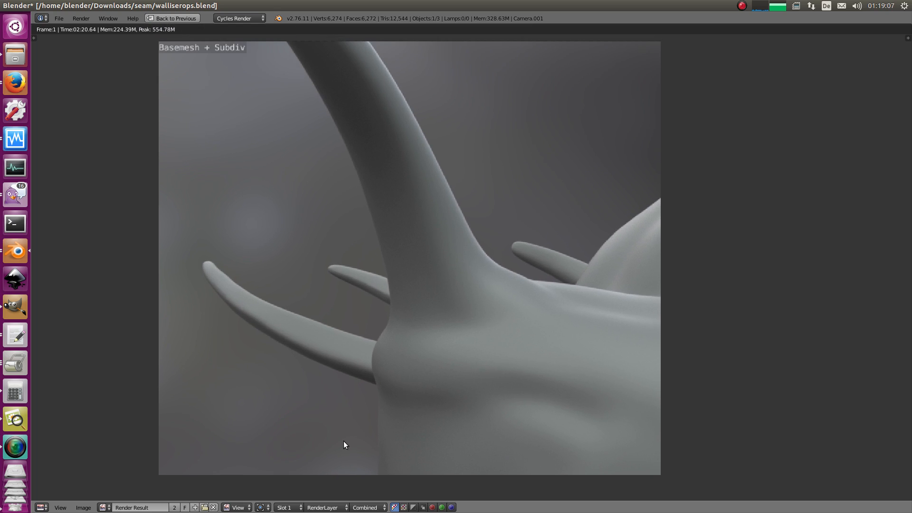
Step: Display the render in slot 2 and examine the eye horn and its base for displacement seams
left_click(293, 510)
left_click(290, 490)
middle_click_drag(396, 352, 372, 380, "ctrl")
mouse_move(373, 374)
middle_mouse_down()
mouse_move(378, 352)
mouse_move(377, 369)
middle_mouse_up()
left_click(339, 373)
left_click_drag(536, 381, 620, 199)
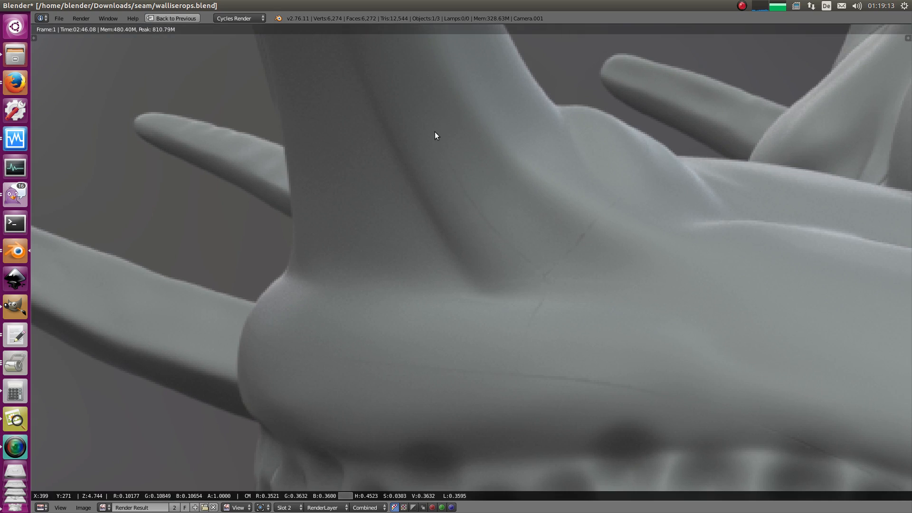
middle_click_drag(433, 112, 411, 366)
left_click(421, 295)
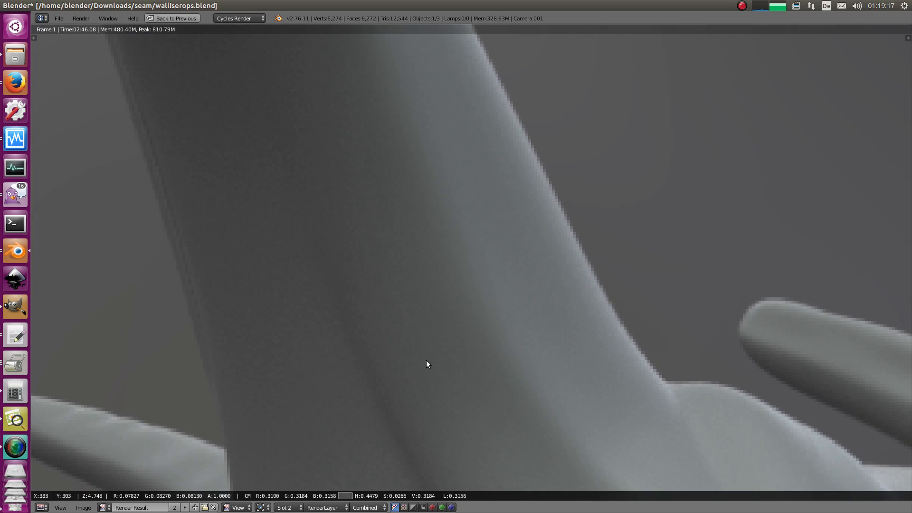
middle_click_drag(426, 360, 408, 333, "ctrl")
Step: View the UV pass of the slot 2 render to locate the UV island borders, then return to the Combined pass
left_click(365, 507)
left_click(363, 485)
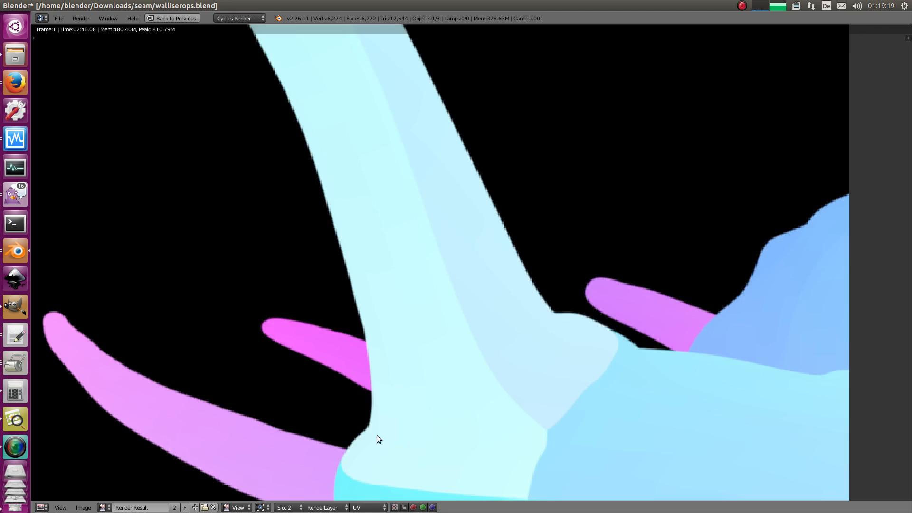
left_click(366, 508)
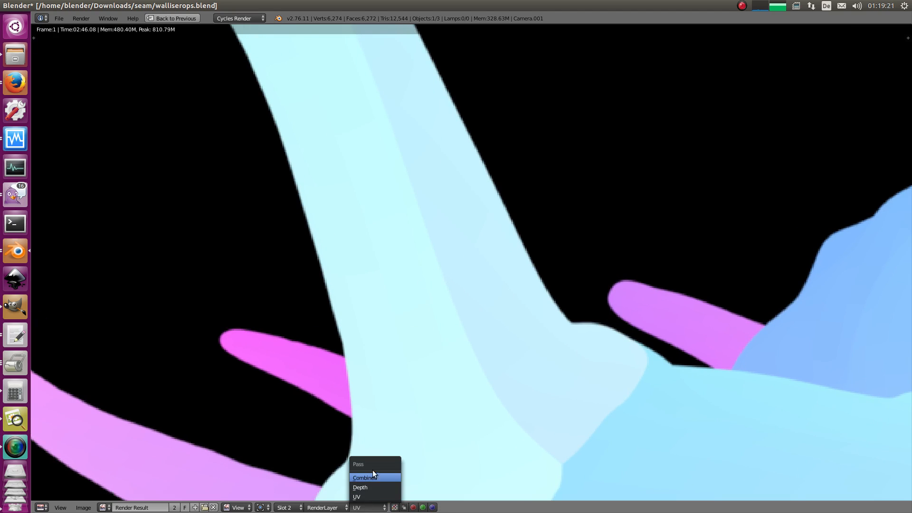
left_click(379, 453)
Step: Examine the seam lines along the horn and around its base in the slot 2 Combined render
left_click(444, 284)
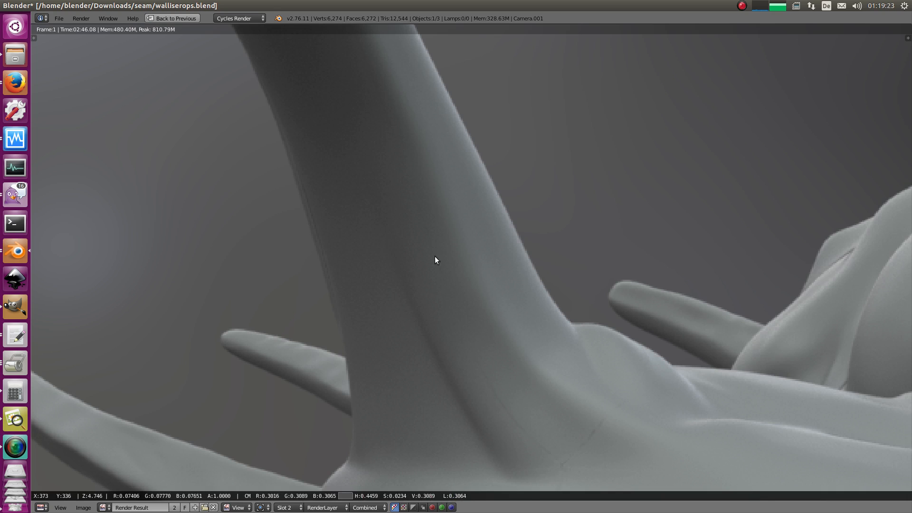
left_click_drag(435, 256, 456, 317)
middle_click_drag(466, 291, 451, 229, "ctrl")
middle_click_drag(435, 408, 549, 253, "ctrl")
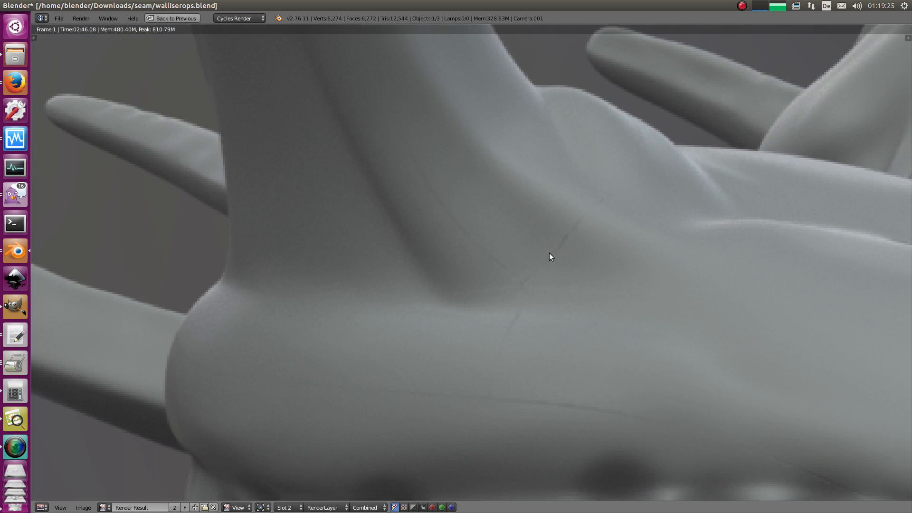
left_click_drag(549, 253, 526, 289)
middle_click_drag(454, 359, 369, 319, "ctrl")
middle_click_drag(368, 318, 323, 345)
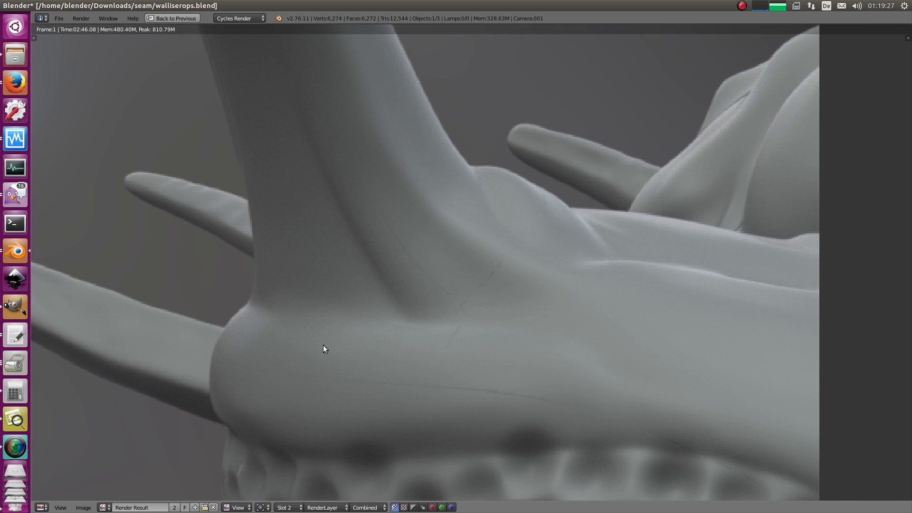
Step: Display the render in slot 3, examine the lower horn up close for remaining seams, and restore the full layout
left_click(289, 507)
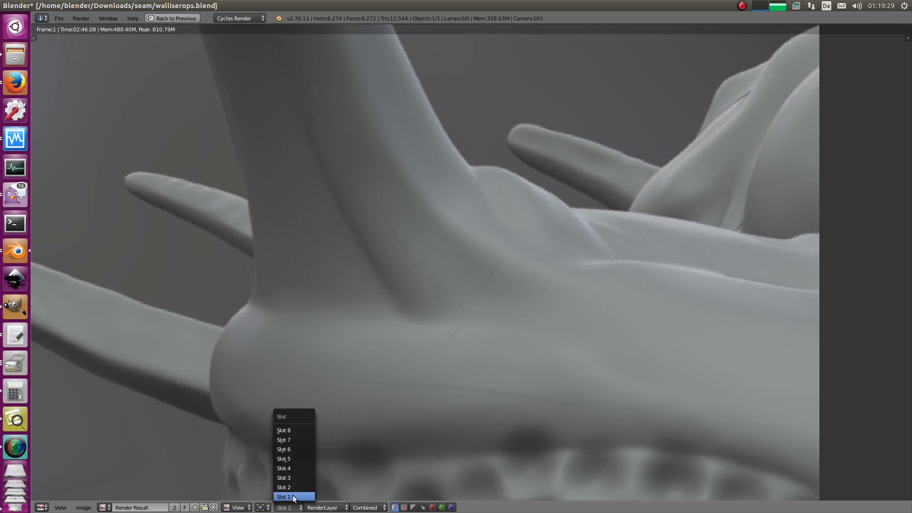
left_click(295, 478)
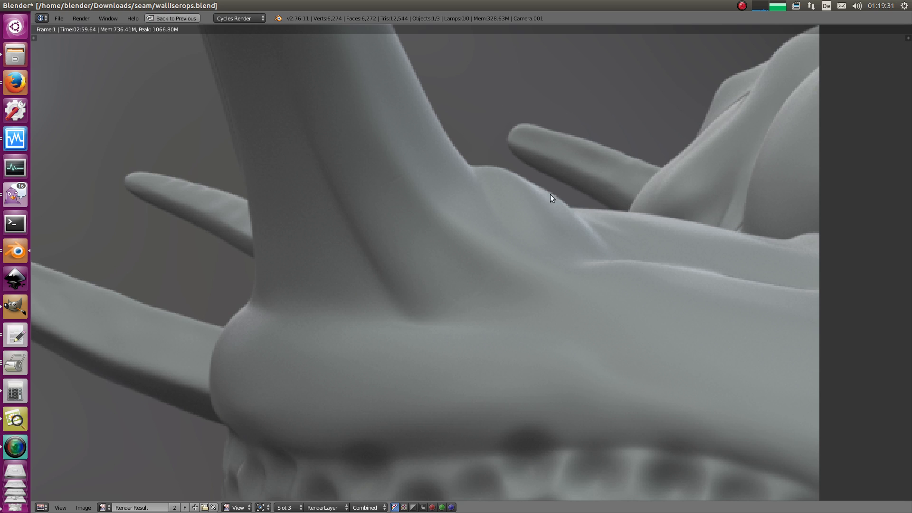
middle_click_drag(438, 308, 525, 203)
scroll(541, 242, "up", 8)
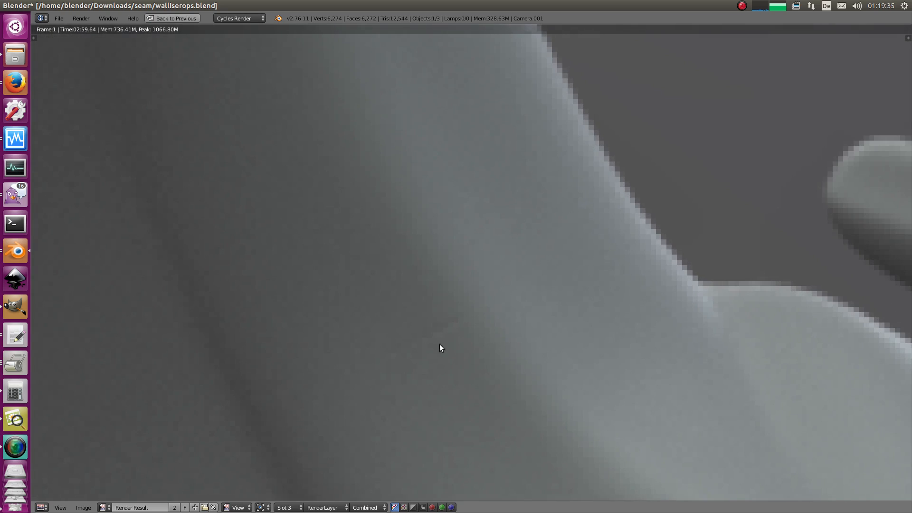
left_click_drag(439, 345, 397, 344)
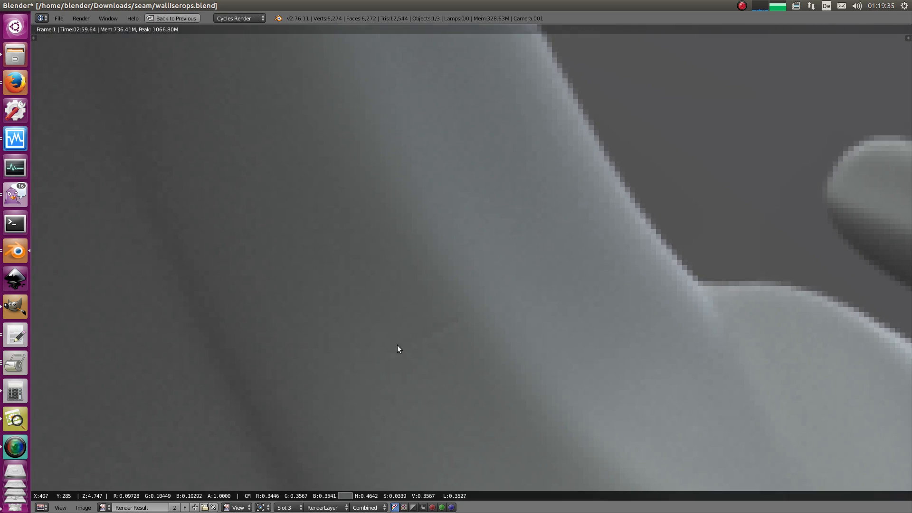
scroll(424, 338, "down", 3)
key("Escape")
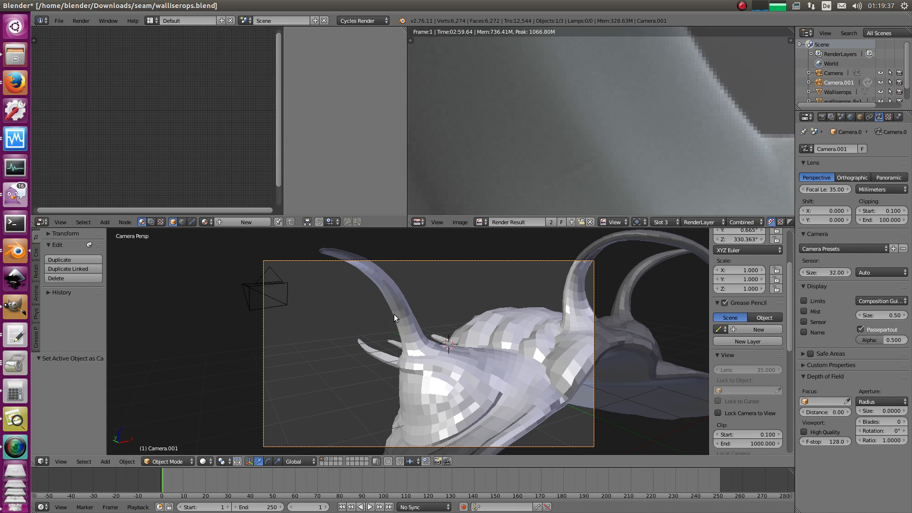
Step: Open the Walliserops mesh in Edit Mode and examine the marked seam edges at the horn's base
right_click(410, 331)
key("Tab")
scroll(423, 335, "up", 6)
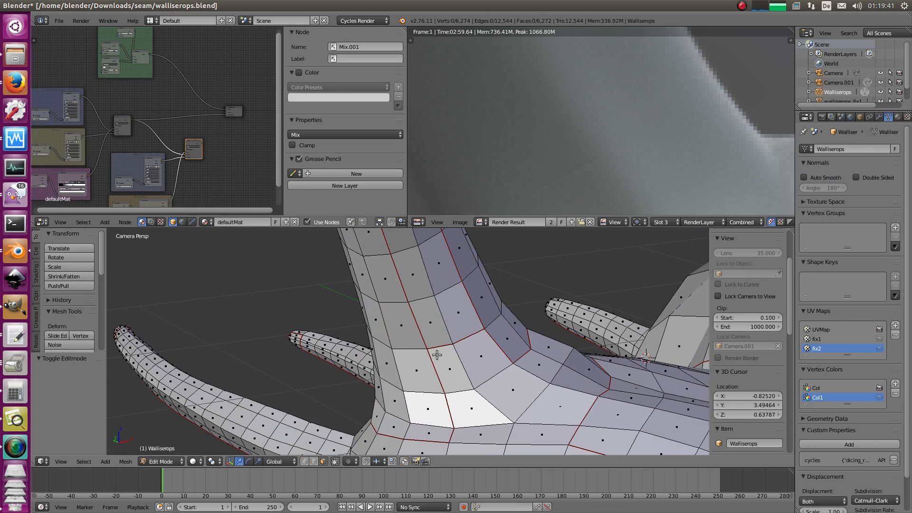
scroll(436, 354, "down", 3)
Step: Display the slot 4 render in a maximized image editor and examine the horn from its base upward for seams
key("ctrl+Up")
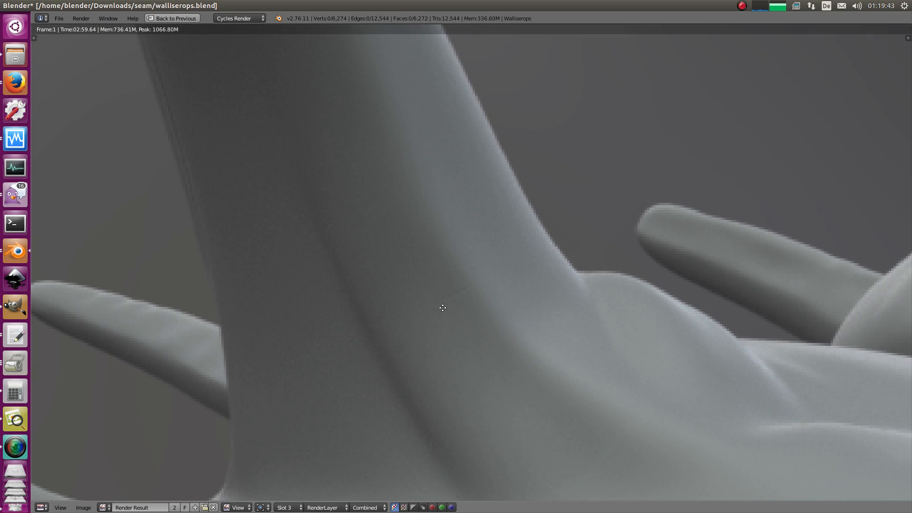
left_click(288, 507)
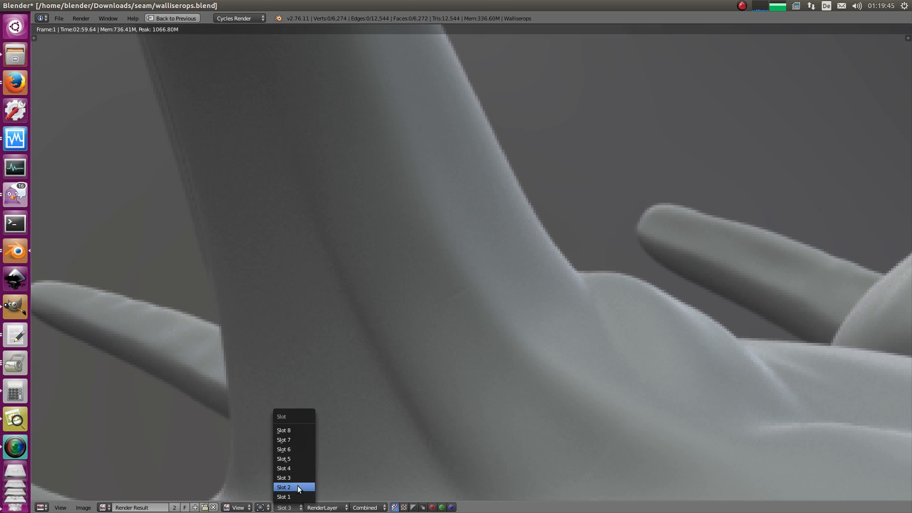
left_click(297, 467)
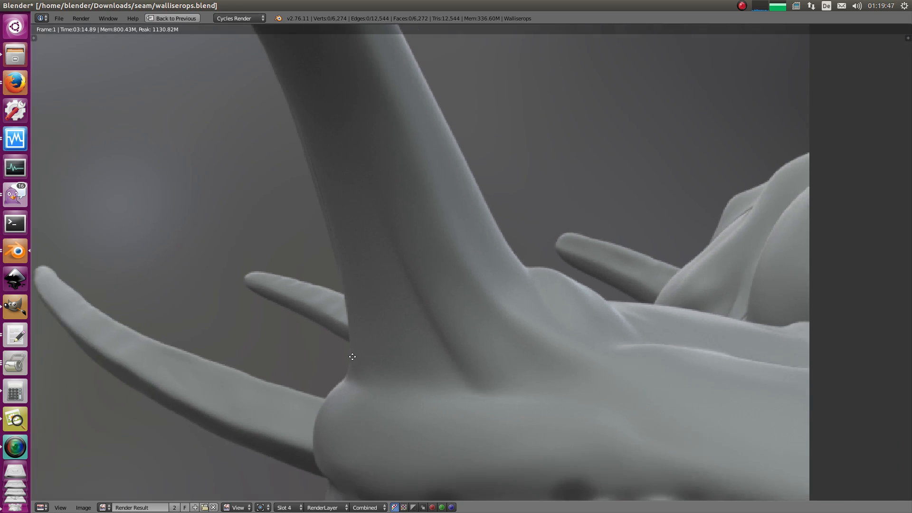
middle_click_drag(305, 418, 352, 348)
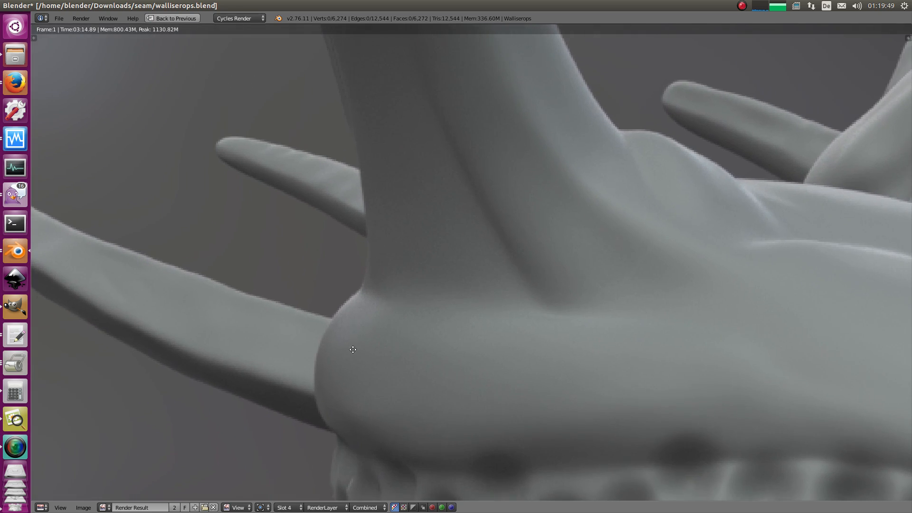
mouse_move(403, 304)
middle_mouse_down()
mouse_move(383, 303)
mouse_move(337, 392)
mouse_move(333, 485)
middle_mouse_up()
middle_click_drag(309, 304, 368, 408)
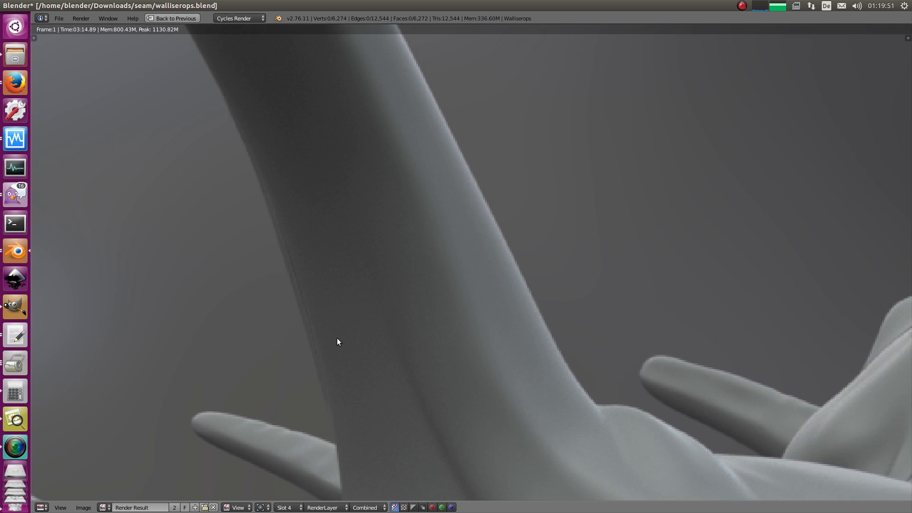
middle_click_drag(328, 273, 369, 366)
mouse_move(332, 250)
middle_mouse_down()
mouse_move(368, 323)
mouse_move(361, 138)
middle_mouse_up()
middle_click_drag(343, 361, 351, 292, "ctrl")
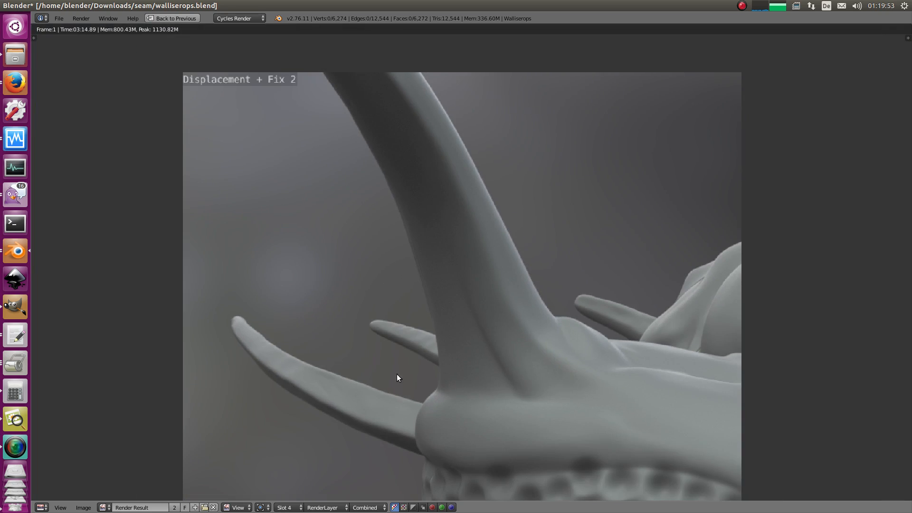
middle_click_drag(477, 345, 370, 315)
Step: Display the render in slot 1, restore the full layout and return the Walliserops model to Object Mode
left_click(293, 508)
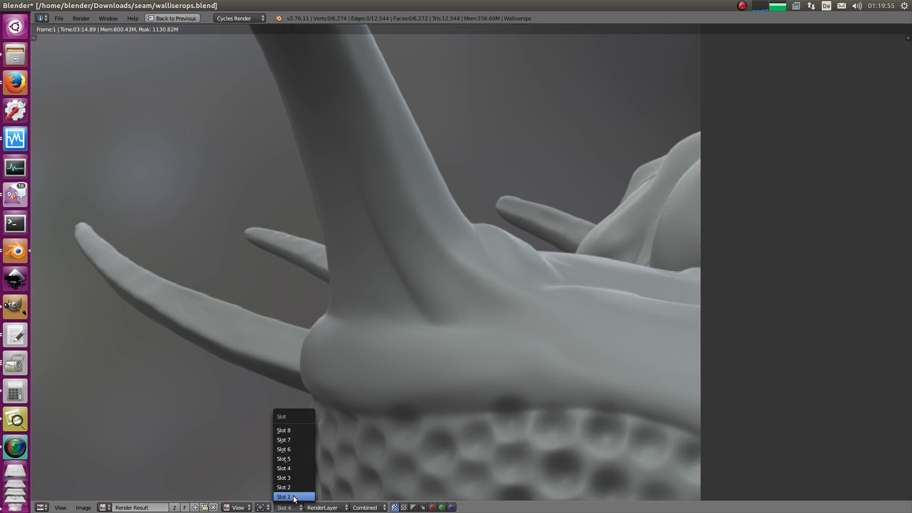
left_click(285, 495)
key("Escape")
key("Tab")
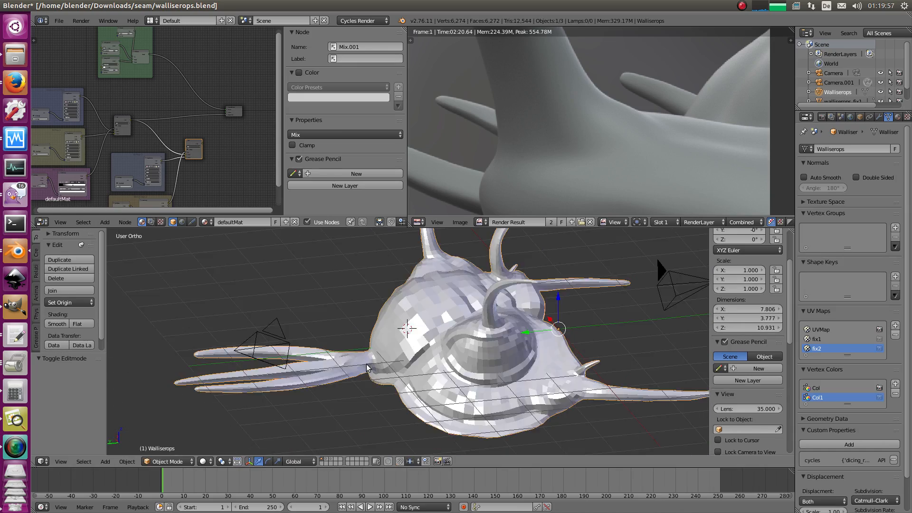
Step: Switch to the seamfix_tut.blend window and examine the sphere's Seam Fix Map and Blend Map nodes and its painted vertex colors
middle_click_drag(443, 388, 341, 306)
left_click(21, 251)
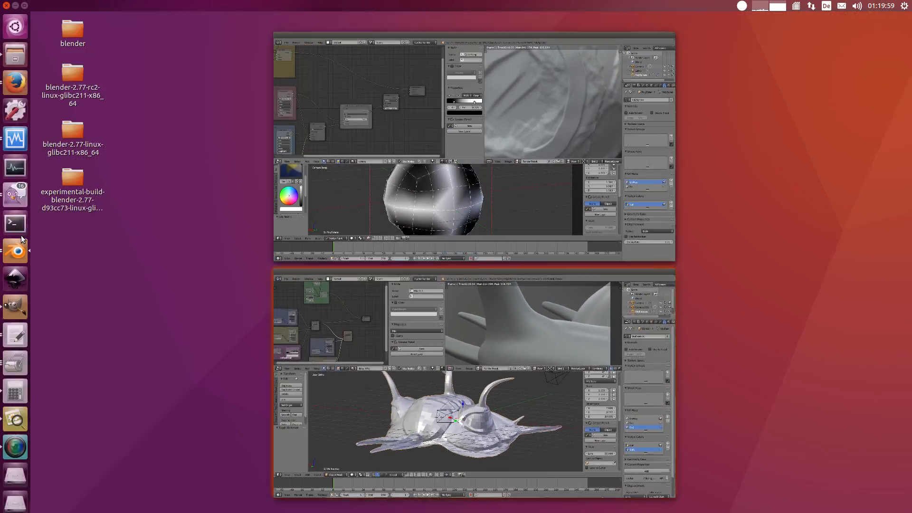
left_click(424, 227)
middle_click_drag(451, 350, 483, 350)
middle_click_drag(120, 237, 300, 153)
scroll(311, 213, "up", 3)
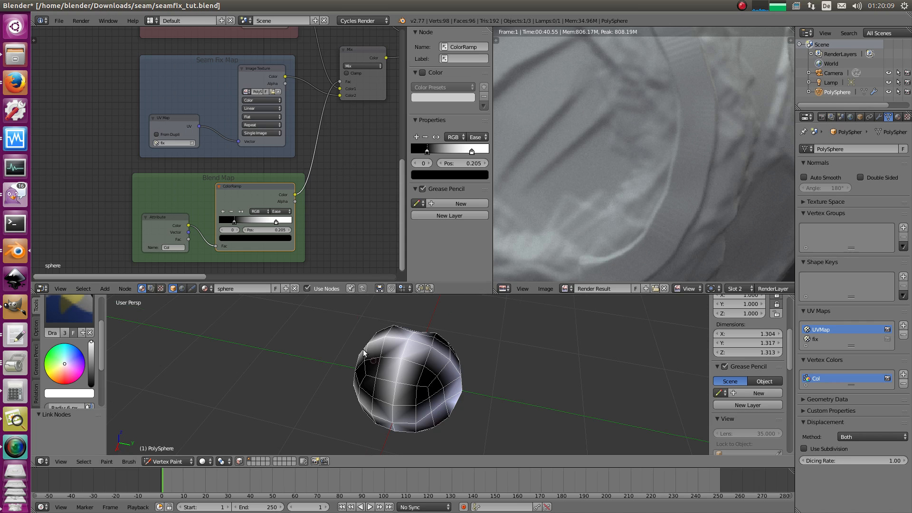
mouse_move(361, 328)
middle_mouse_down()
mouse_move(480, 312)
mouse_move(355, 324)
middle_mouse_up()
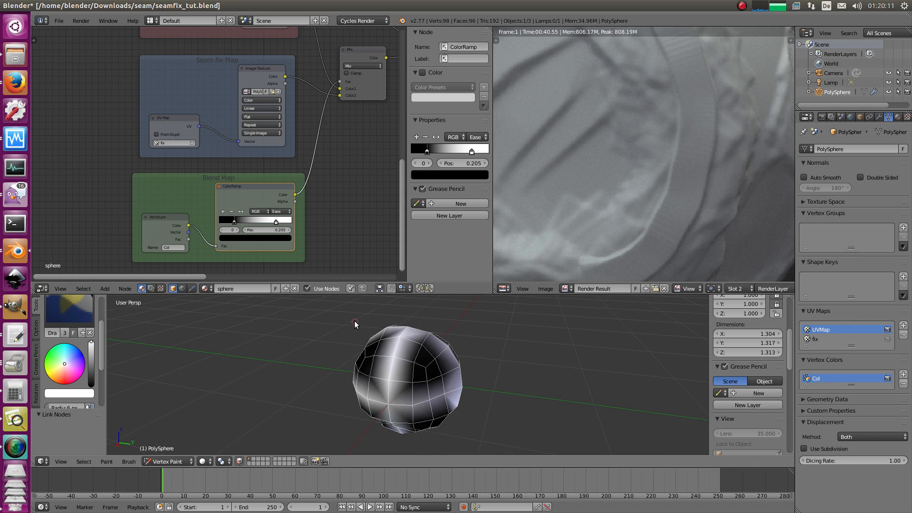
Step: Show the PolySphere through the camera, check its seam edges in Edit Mode, and switch from Vertex Paint to Object Mode
key("KP_0")
key("Tab")
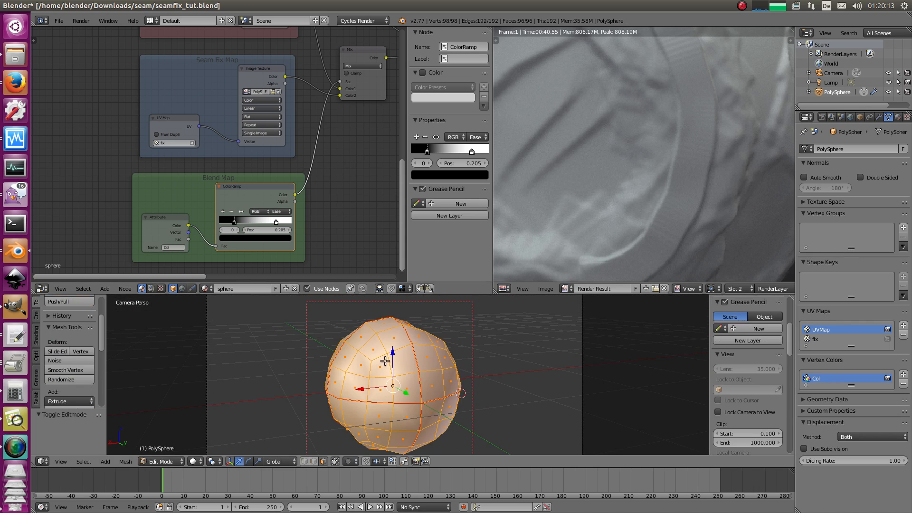
key("Tab")
key("v")
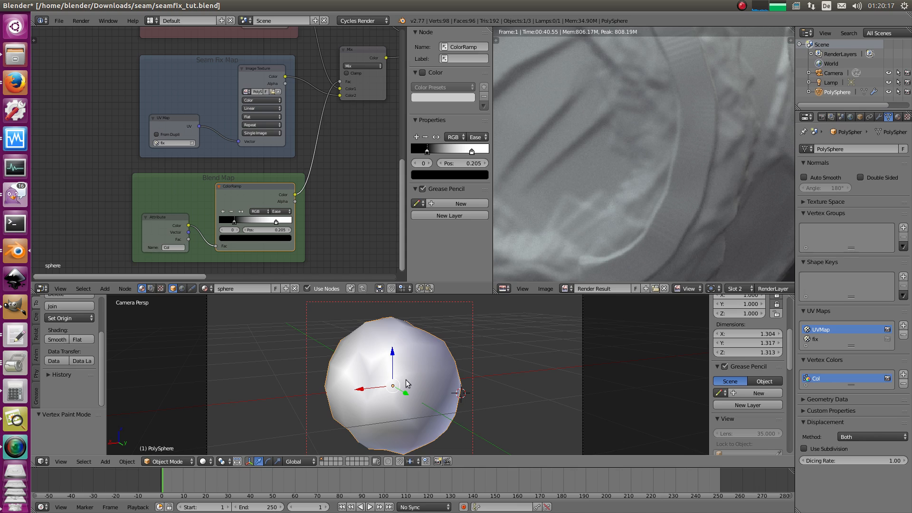
Step: Examine the whole displaced sphere in the slot 2 render for visible seams
scroll(602, 195, "down", 4)
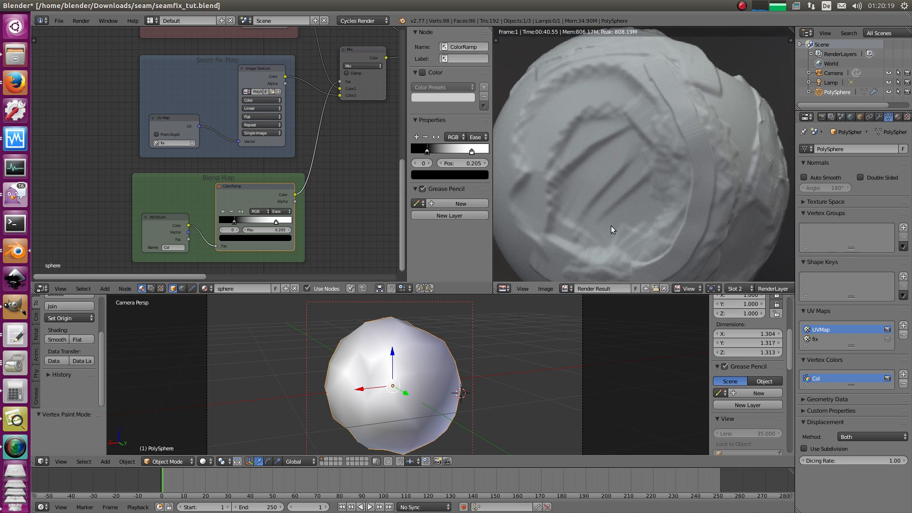
scroll(603, 195, "up", 2)
scroll(595, 166, "down", 1)
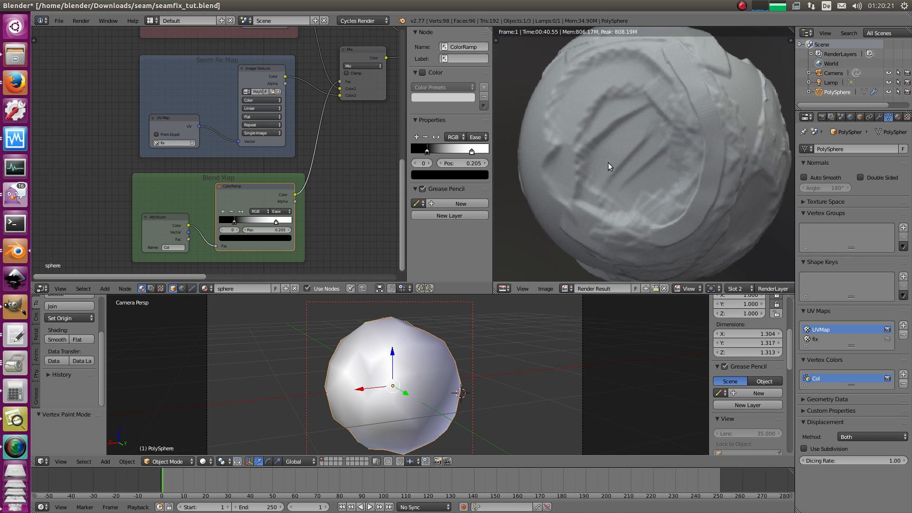